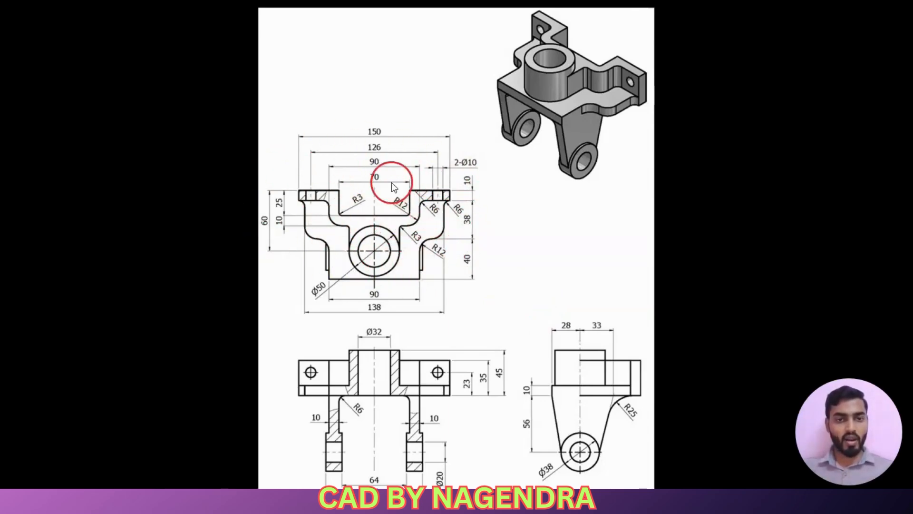
# Step: Switch to CATIA and start a positioned sketch on the XY plane with Reverse V and Swap enabled
pyautogui.hotkey('alt', 'Tab')
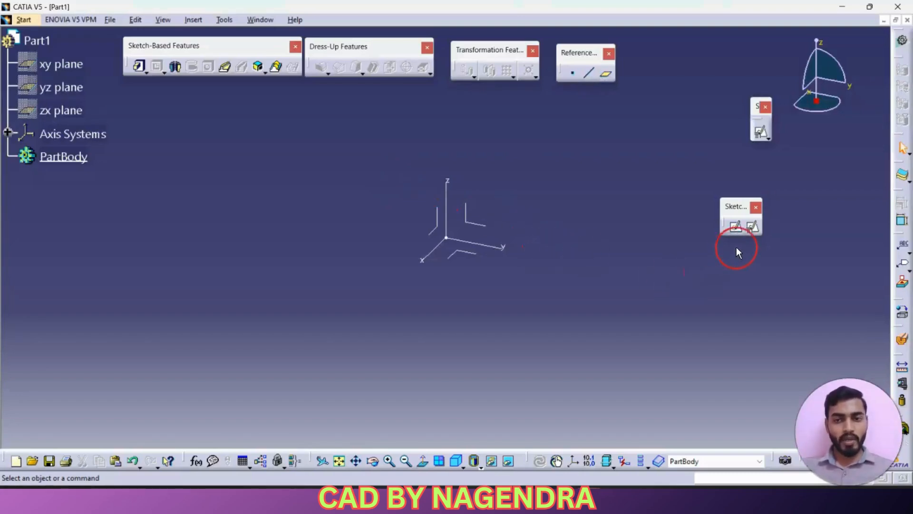
pyautogui.click(753, 227)
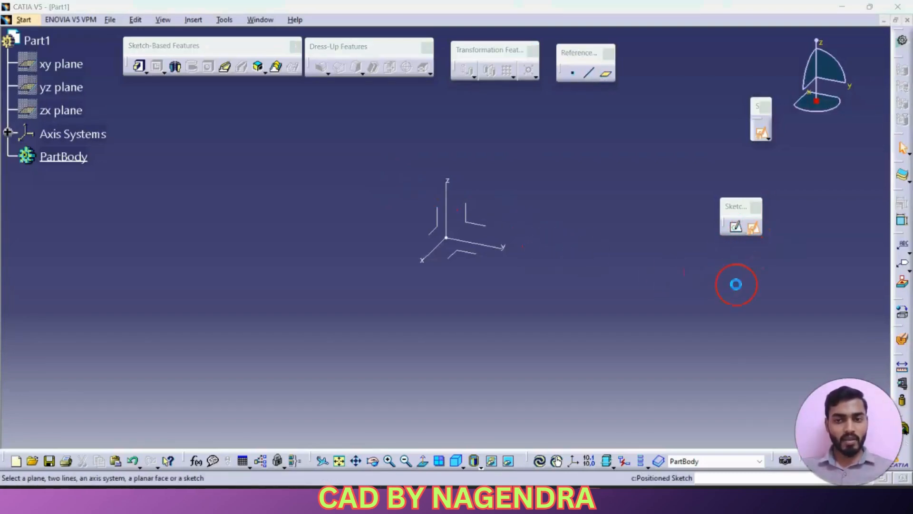
pyautogui.click(473, 257)
pyautogui.click(655, 264)
pyautogui.click(624, 264)
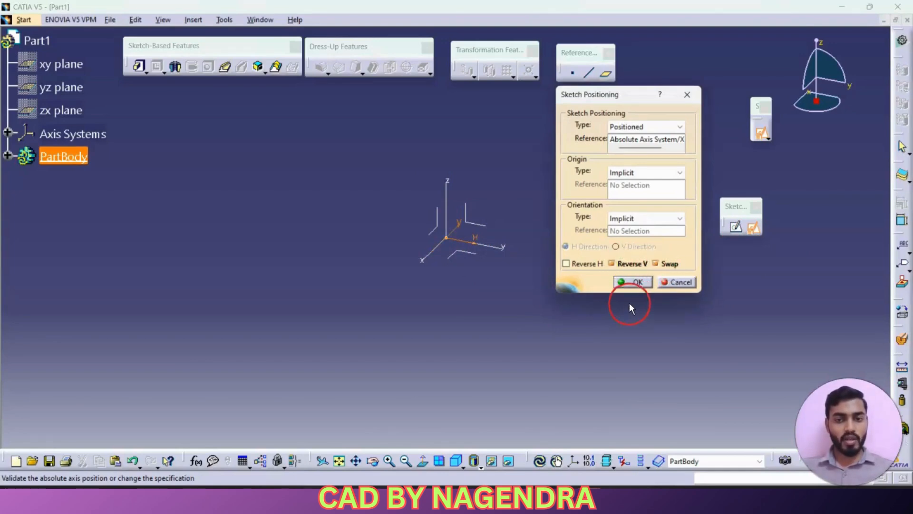
pyautogui.click(638, 282)
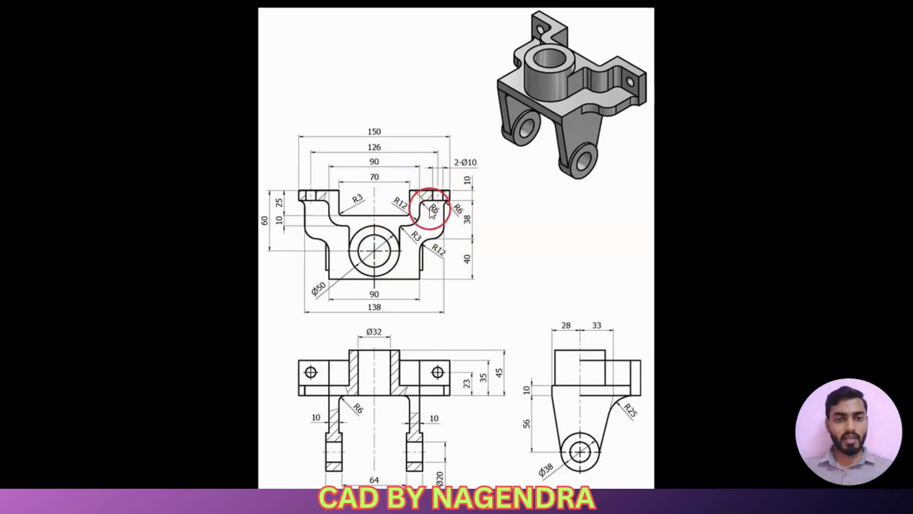
# Step: Sketch the bracket plate's stepped half profile from the origin to the vertical axis, about 92 mm wide and 80 mm high
pyautogui.hotkey('alt', 'Tab')
pyautogui.moveTo(556, 240); pyautogui.dragTo(520, 238, button='middle')
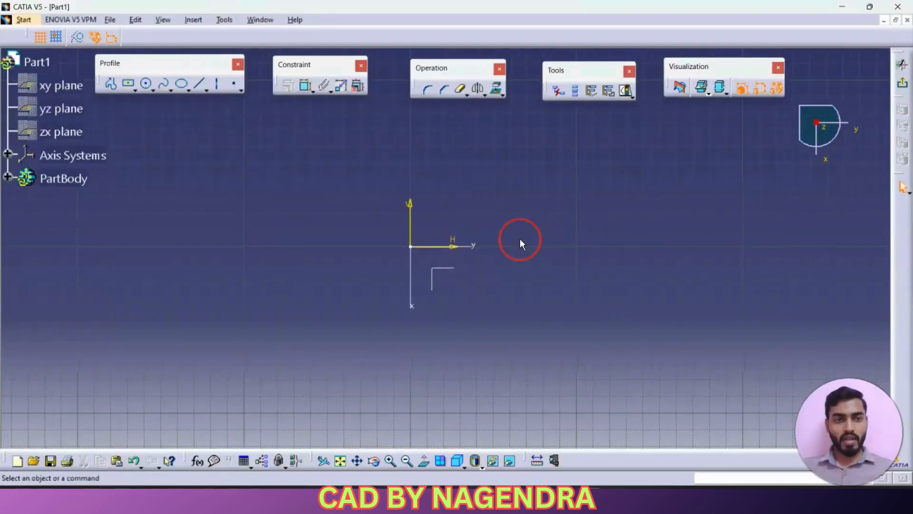
pyautogui.click(112, 85)
pyautogui.click(411, 246)
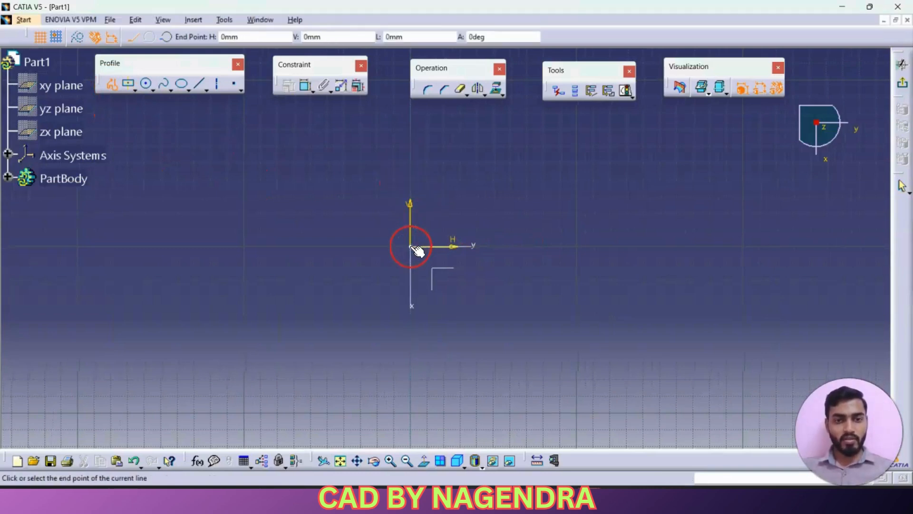
pyautogui.click(486, 247)
pyautogui.click(487, 184)
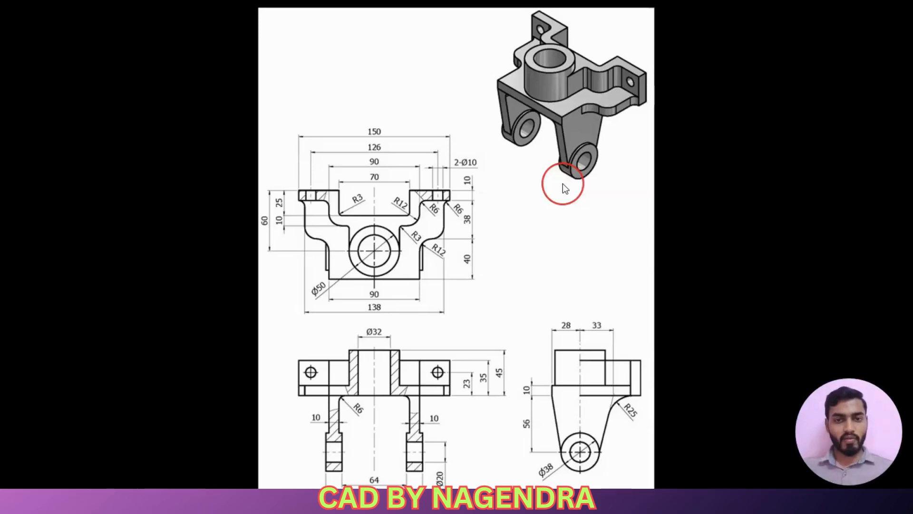
pyautogui.hotkey('alt', 'Tab')
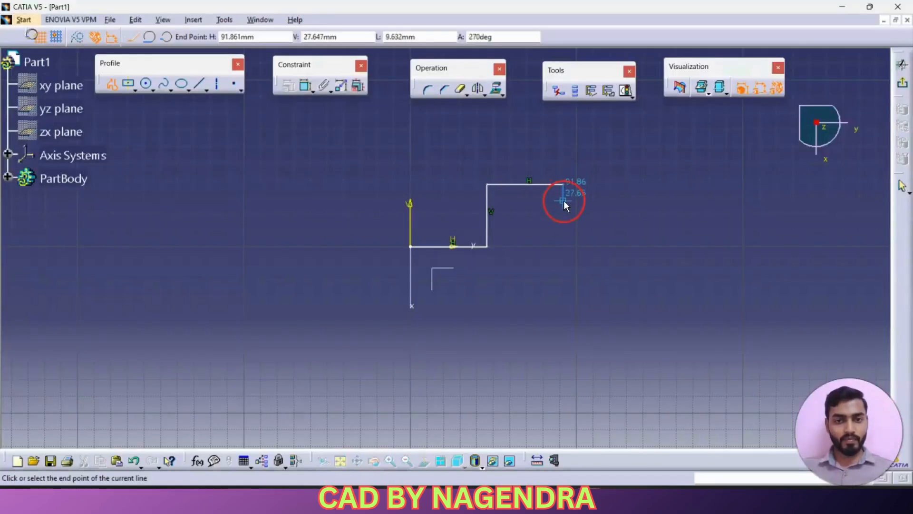
pyautogui.hotkey('alt', 'Tab')
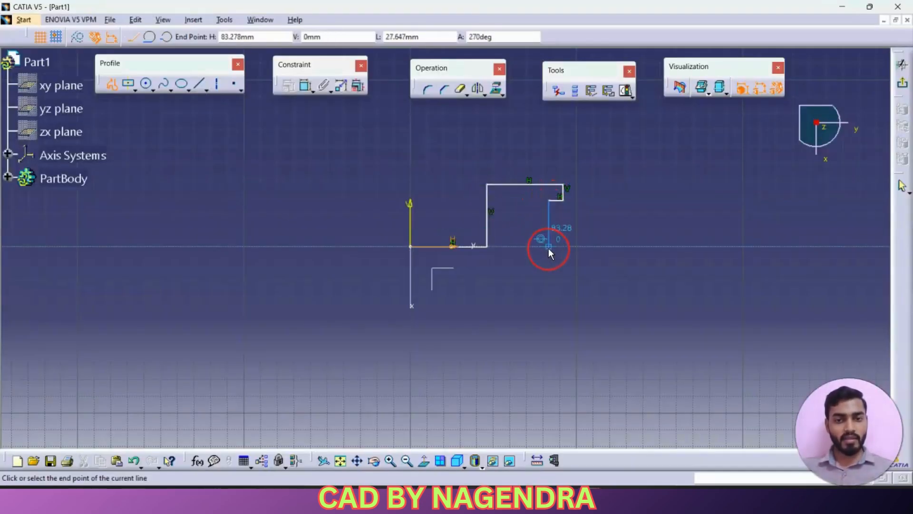
pyautogui.click(549, 257)
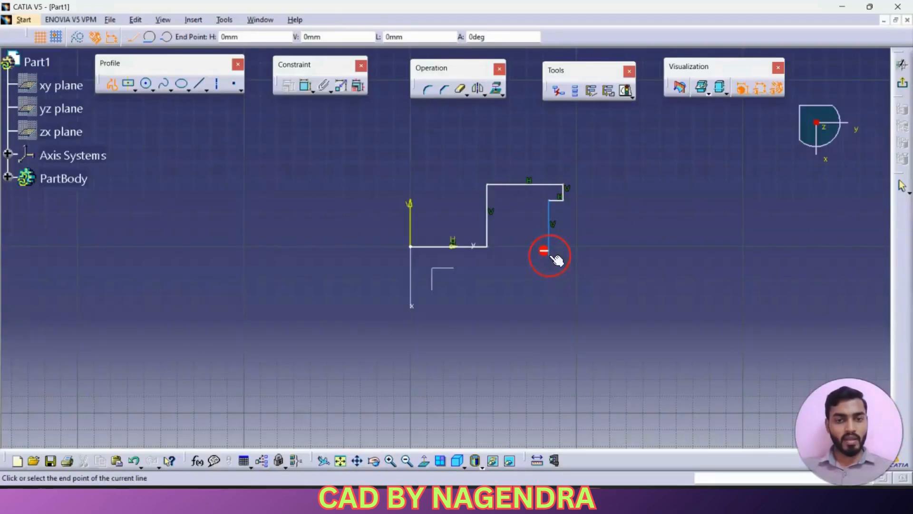
pyautogui.click(511, 255)
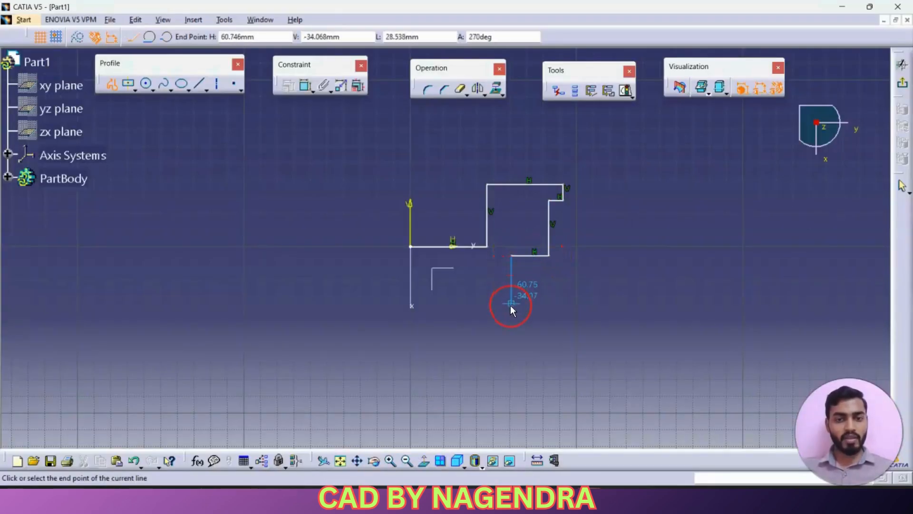
pyautogui.click(510, 318)
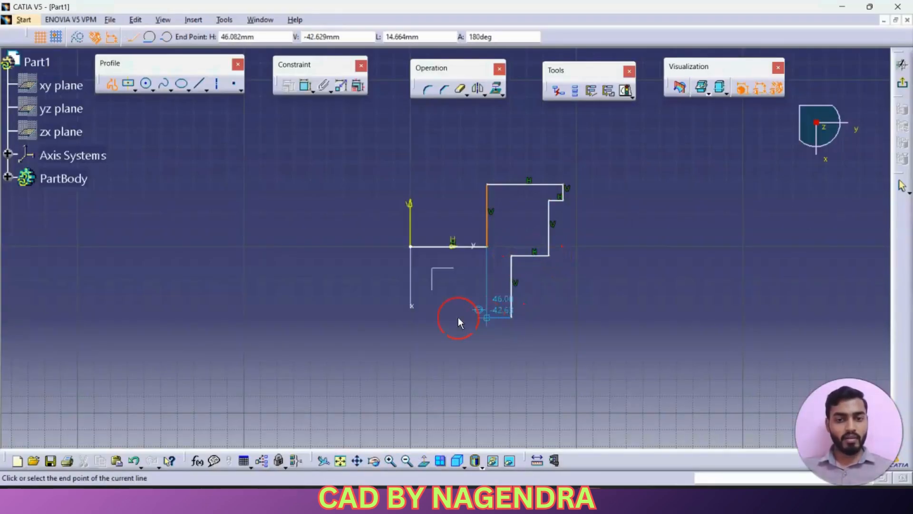
pyautogui.click(410, 318)
pyautogui.click(111, 83)
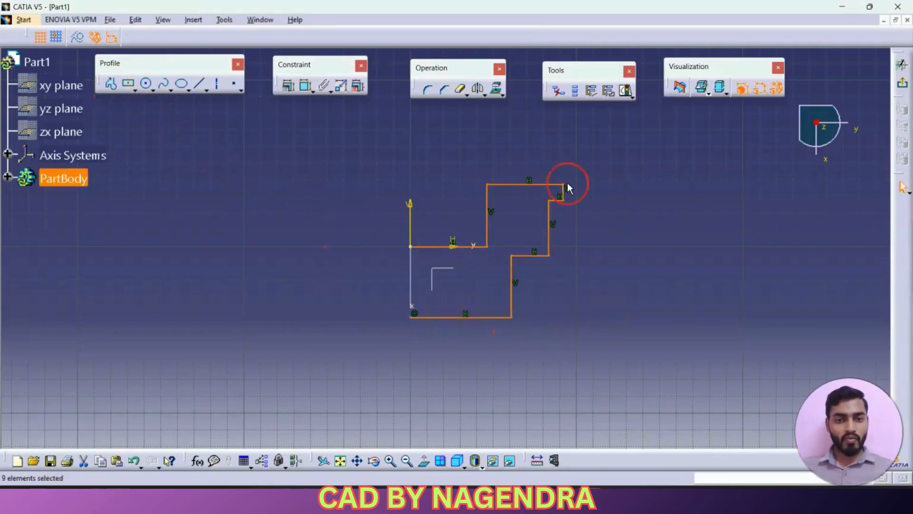
# Step: Mirror the stepped half profile about the sketch's vertical axis
pyautogui.click(478, 89)
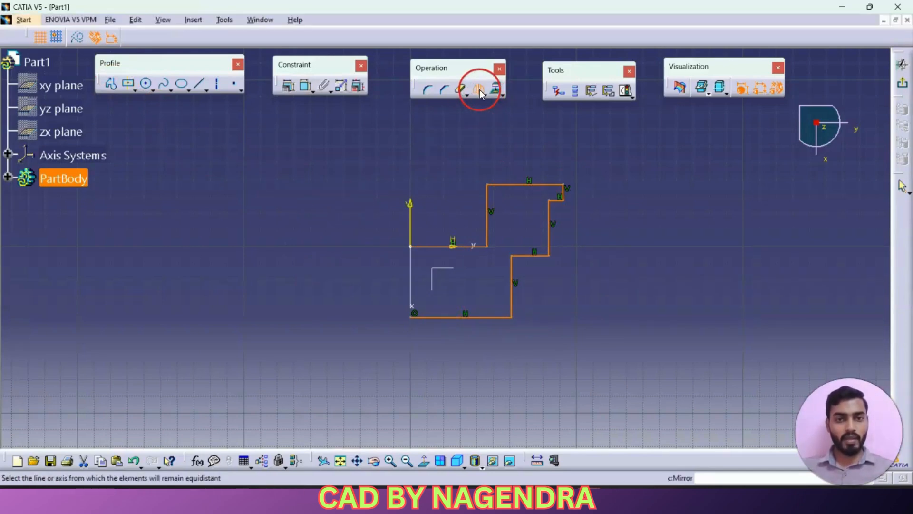
pyautogui.click(412, 271)
# Step: Dimension the width of the upper notch between its two vertical sides and set it to 70 mm
pyautogui.click(305, 85)
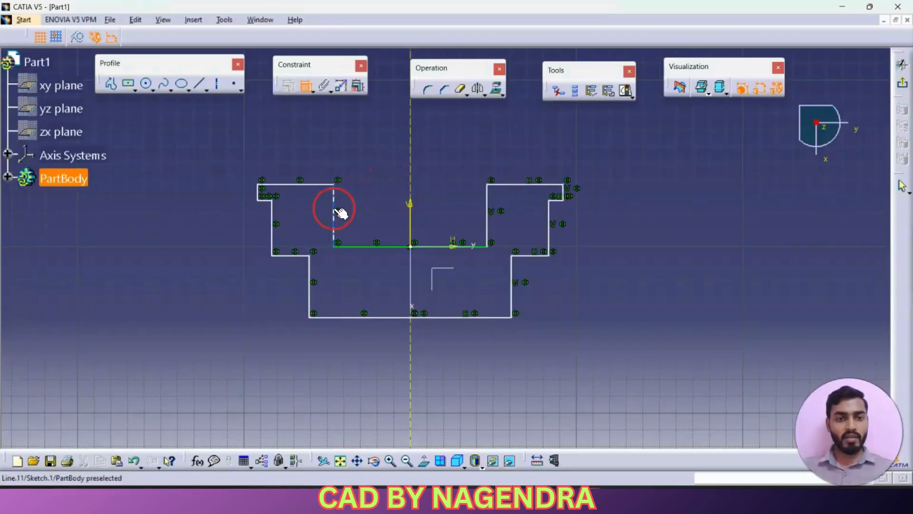
pyautogui.click(335, 206)
pyautogui.click(485, 222)
pyautogui.click(437, 158)
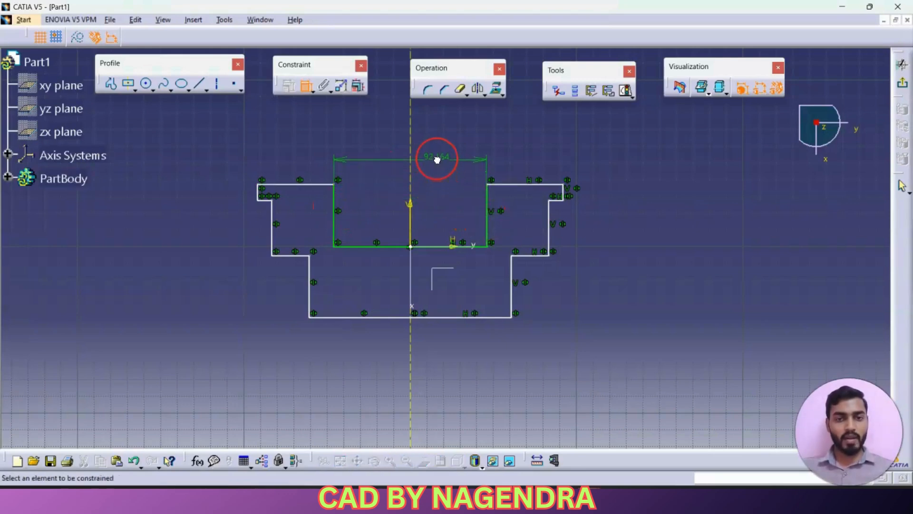
pyautogui.doubleClick(437, 159)
pyautogui.write('70')
pyautogui.press('Return')
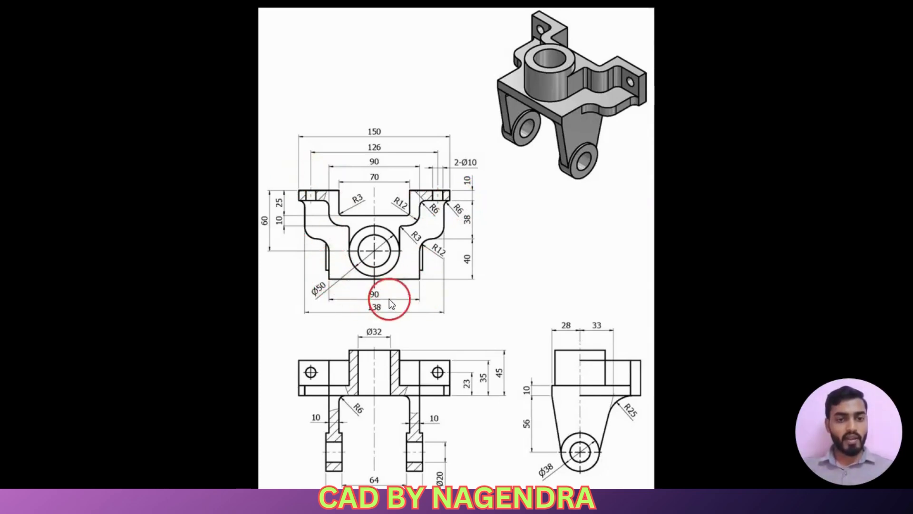
# Step: Dimension the width of the profile's lowest section between its vertical sides and set it to 90 mm
pyautogui.hotkey('alt', 'Tab')
pyautogui.click(327, 297)
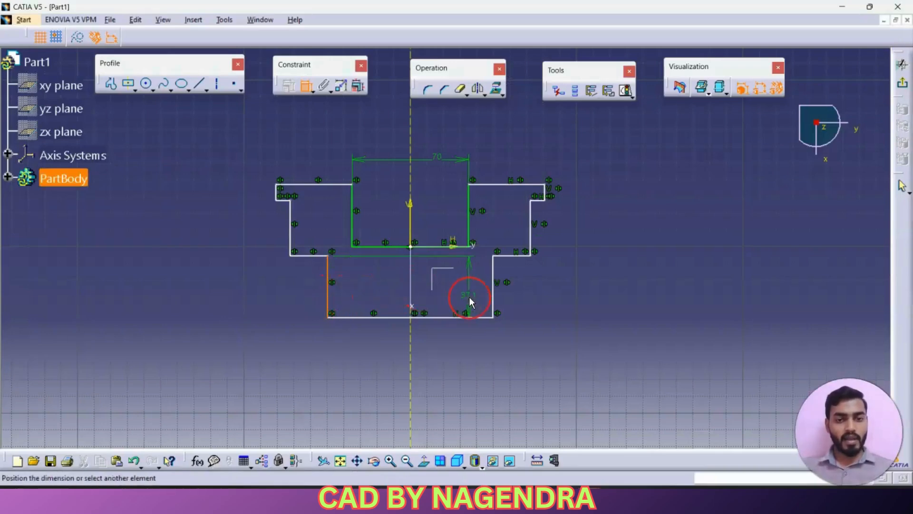
pyautogui.click(493, 287)
pyautogui.click(447, 340)
pyautogui.doubleClick(444, 337)
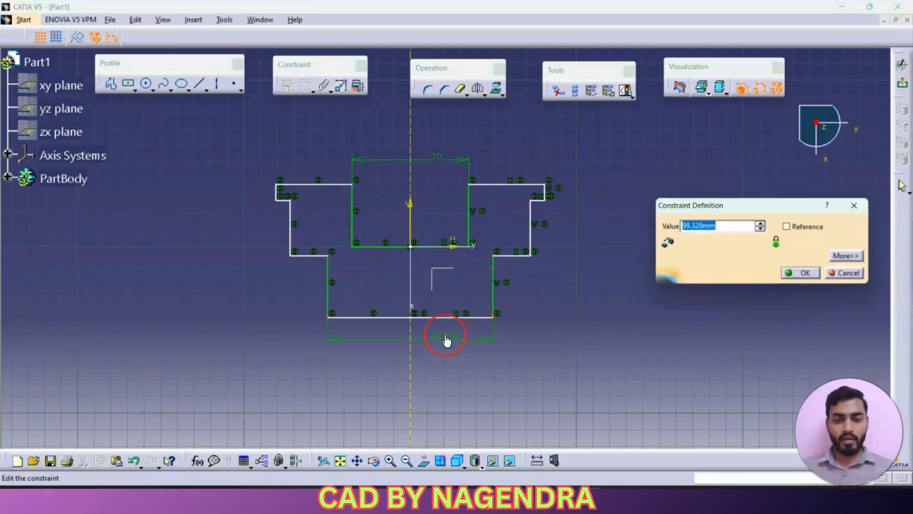
pyautogui.write('90mm')
pyautogui.press('Return')
# Step: Check the drawing and constrain the width across the profile's middle section to 138 mm
pyautogui.hotkey('alt', 'Tab')
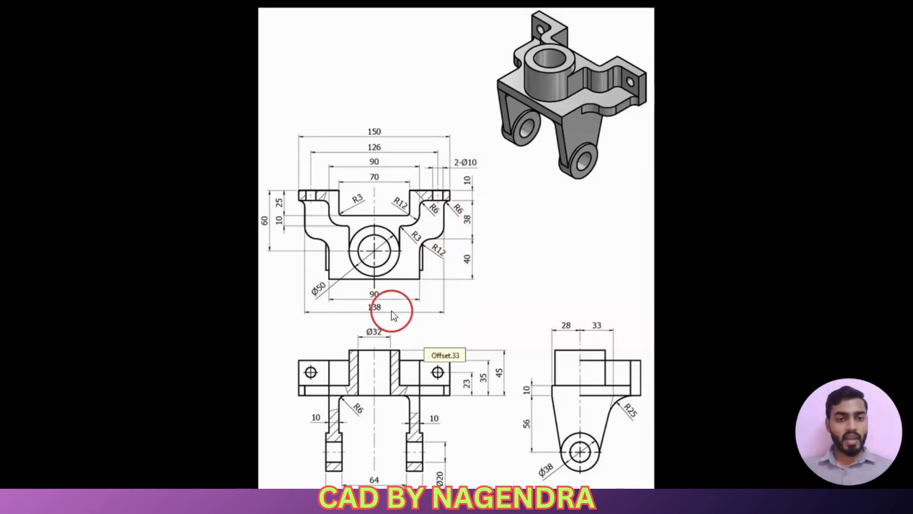
pyautogui.hotkey('alt', 'Tab')
pyautogui.click(300, 240)
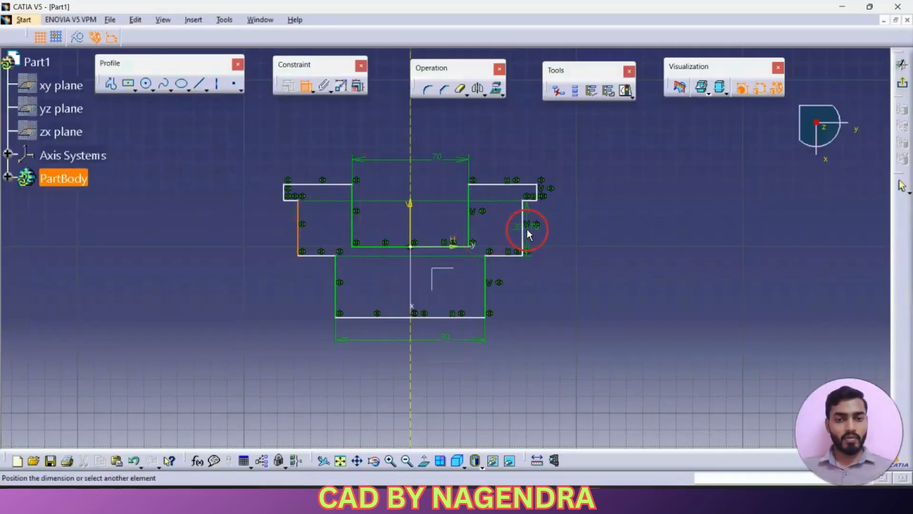
pyautogui.click(523, 231)
pyautogui.click(447, 370)
pyautogui.doubleClick(450, 368)
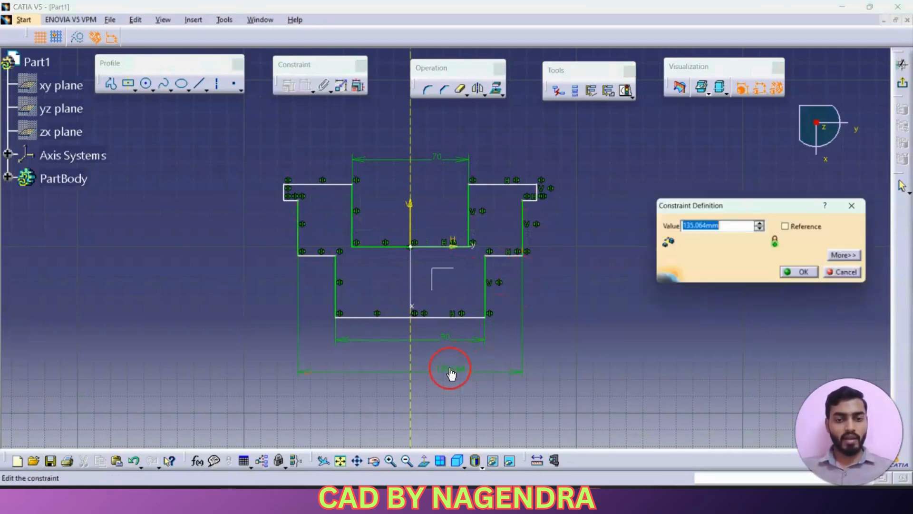
pyautogui.write('138')
pyautogui.press('Return')
# Step: Check the drawing and constrain the overall width across the two upper flanges to 150 mm
pyautogui.hotkey('alt', 'Tab')
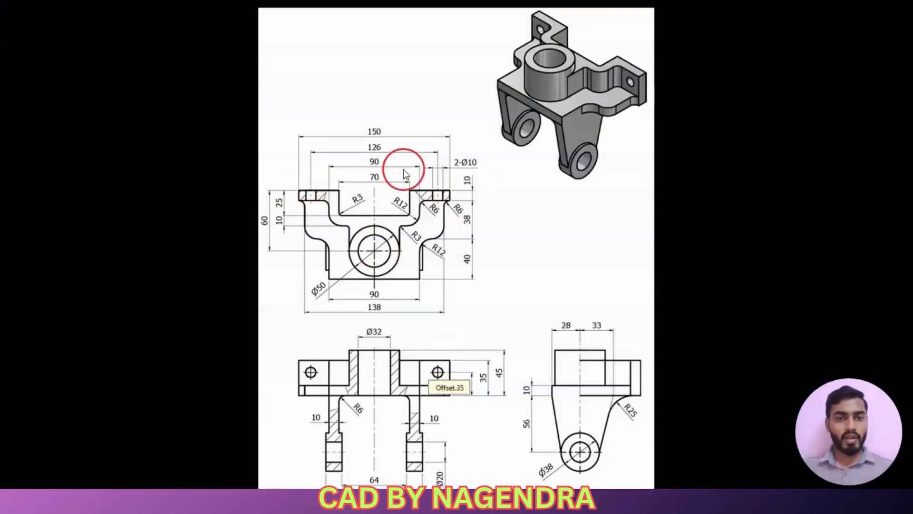
pyautogui.hotkey('alt', 'Tab')
pyautogui.click(283, 193)
pyautogui.click(540, 190)
pyautogui.click(476, 142)
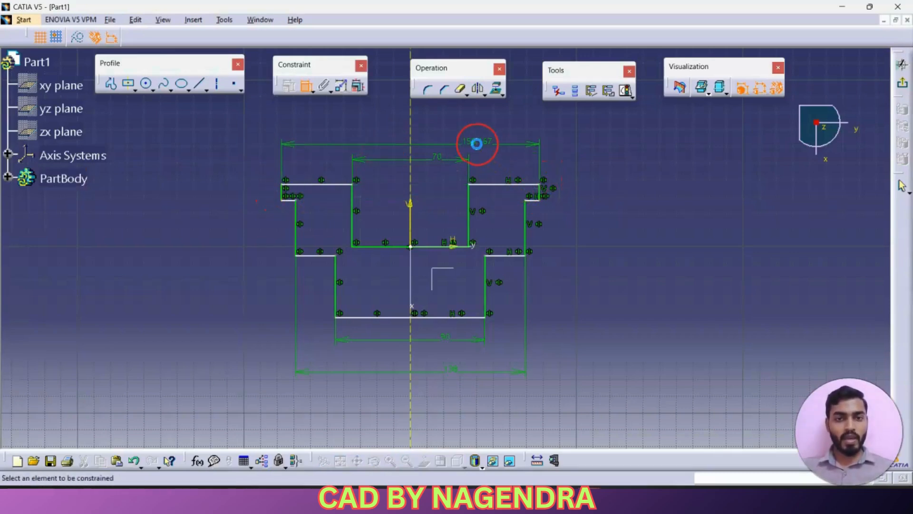
pyautogui.doubleClick(476, 141)
pyautogui.write('150')
pyautogui.press('Return')
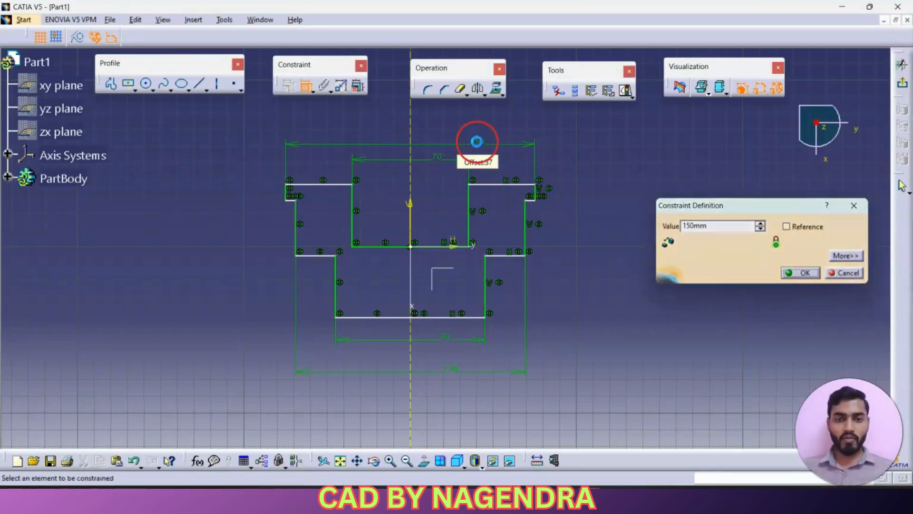
# Step: Dimension the short vertical end edge of the upper flange and set its length to 10 mm
pyautogui.hotkey('alt', 'Tab')
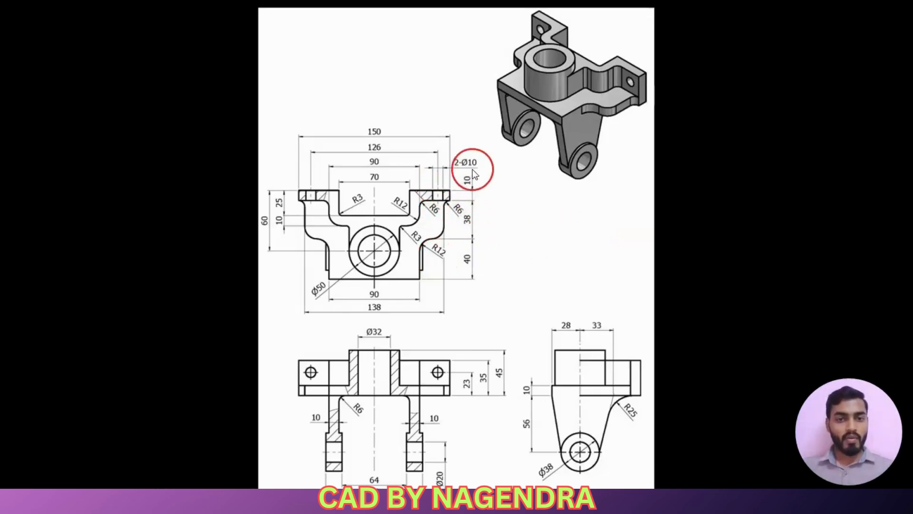
pyautogui.hotkey('alt', 'Tab')
pyautogui.click(535, 191)
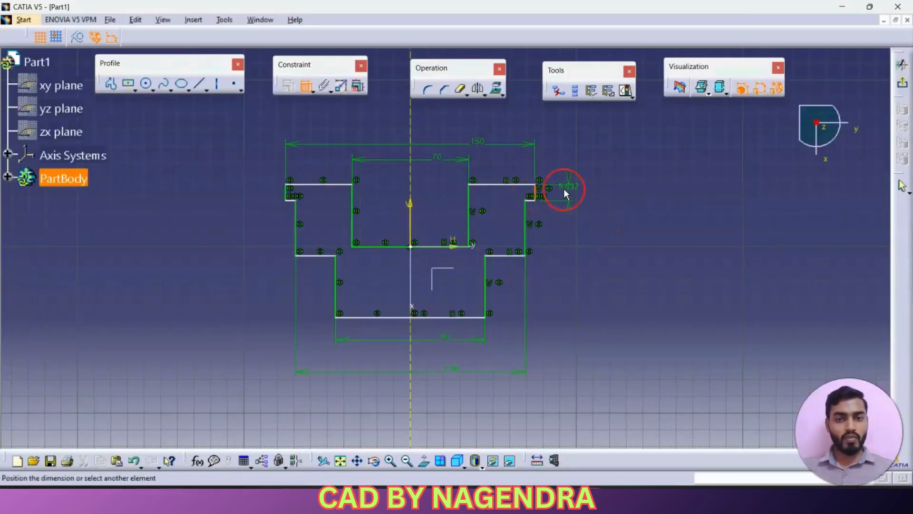
pyautogui.doubleClick(595, 185)
pyautogui.write('10')
pyautogui.press('Return')
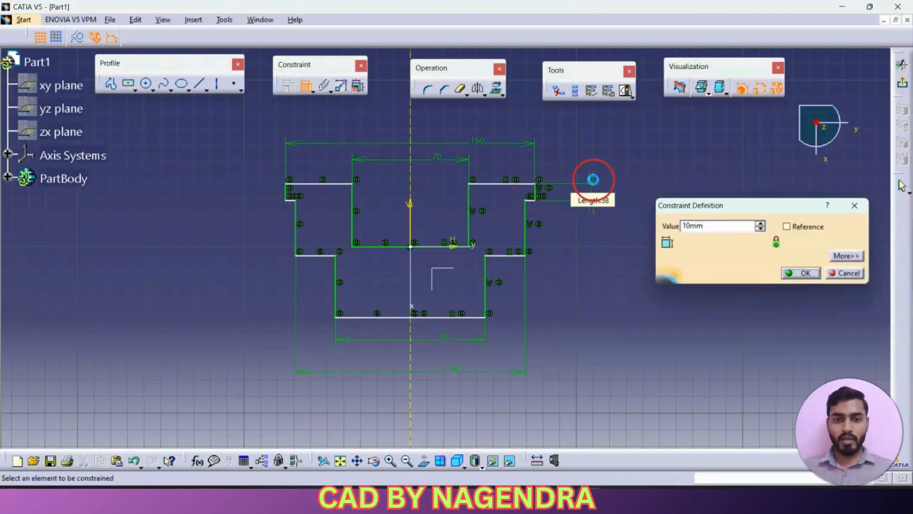
# Step: Dimension the vertical edge of the middle section below the flange and set its length to 38 mm
pyautogui.hotkey('alt', 'Tab')
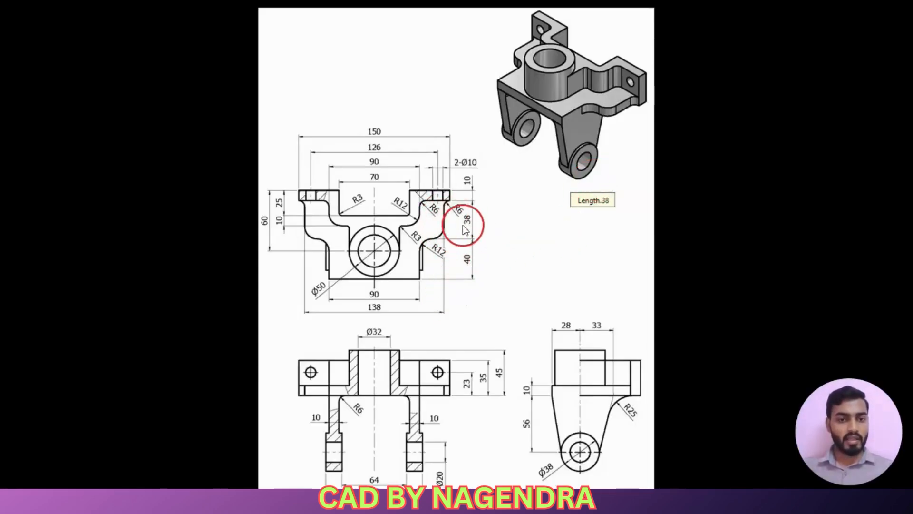
pyautogui.hotkey('alt', 'Tab')
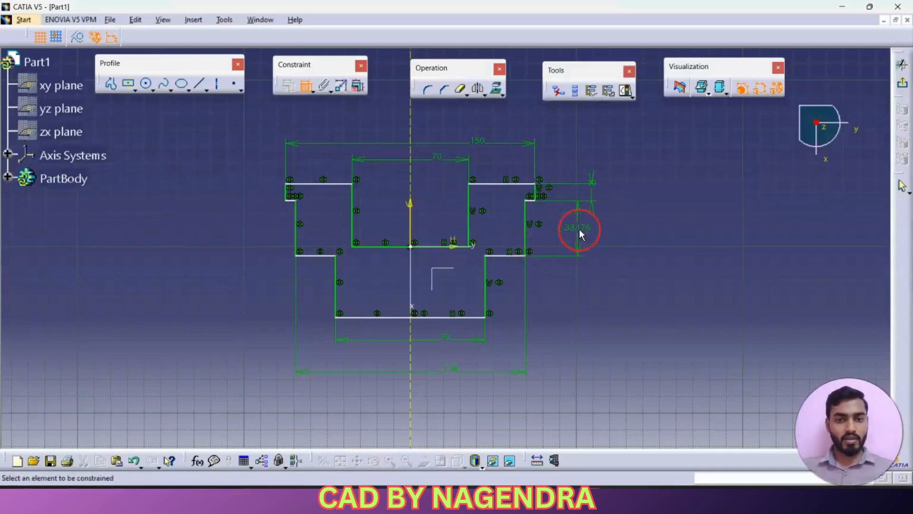
pyautogui.doubleClick(579, 232)
pyautogui.write('38')
pyautogui.press('Return')
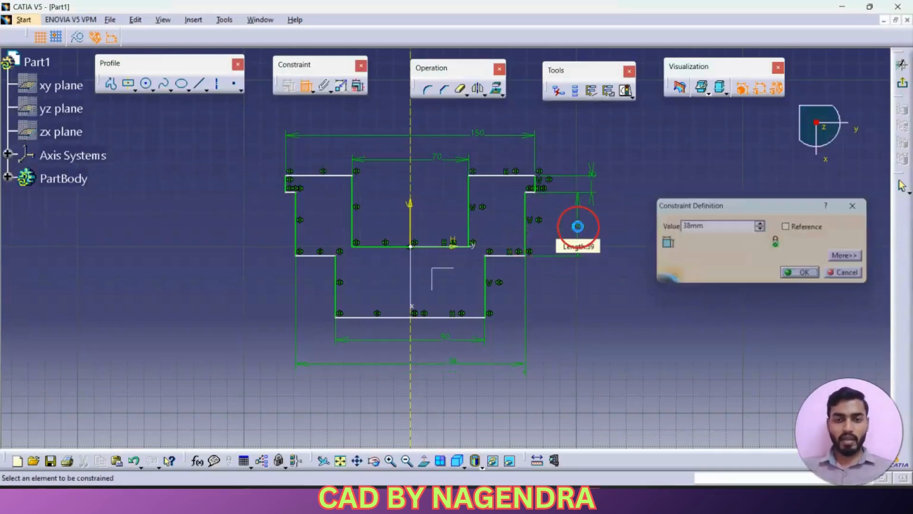
# Step: Dimension the vertical side edge of the lowest section and set its length to 40 mm
pyautogui.hotkey('alt', 'Tab')
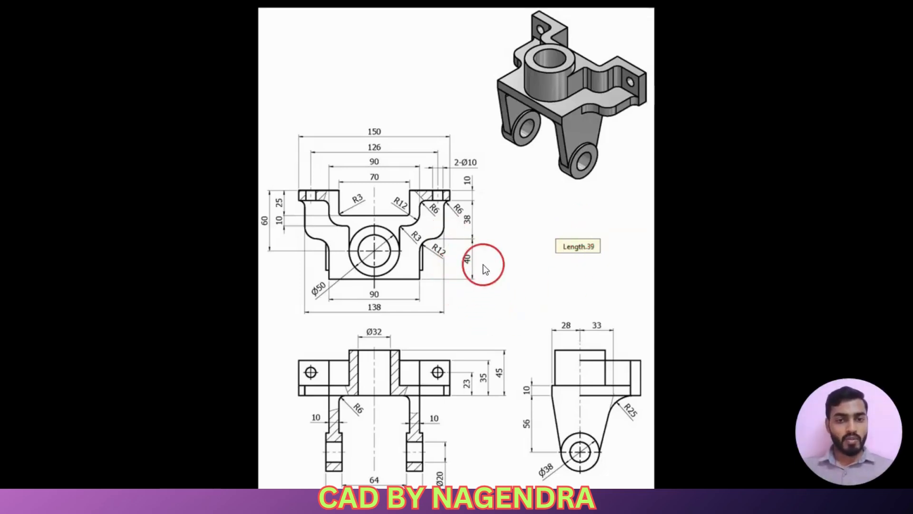
pyautogui.hotkey('alt', 'Tab')
pyautogui.click(489, 294)
pyautogui.click(556, 298)
pyautogui.doubleClick(557, 297)
pyautogui.write('40')
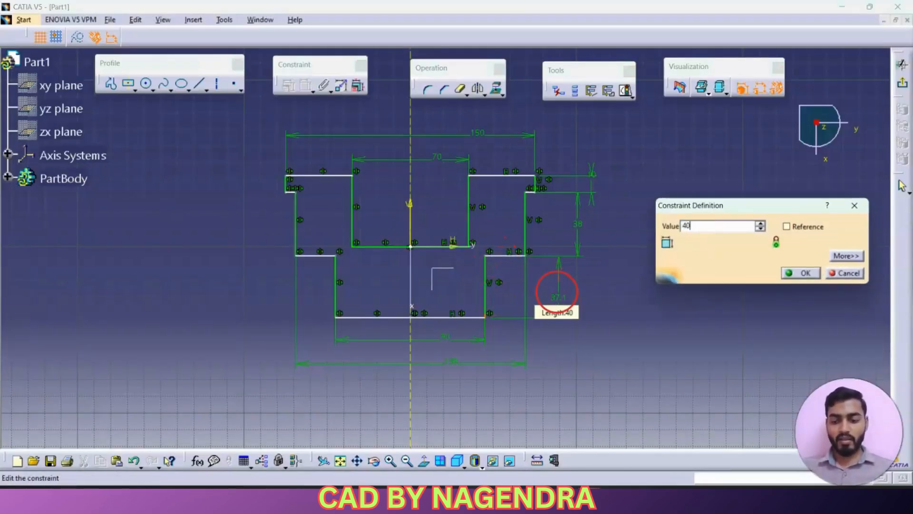
pyautogui.press('Return')
# Step: Dimension the vertical side of the upper notch and set its depth to 25 mm
pyautogui.hotkey('alt', 'Tab')
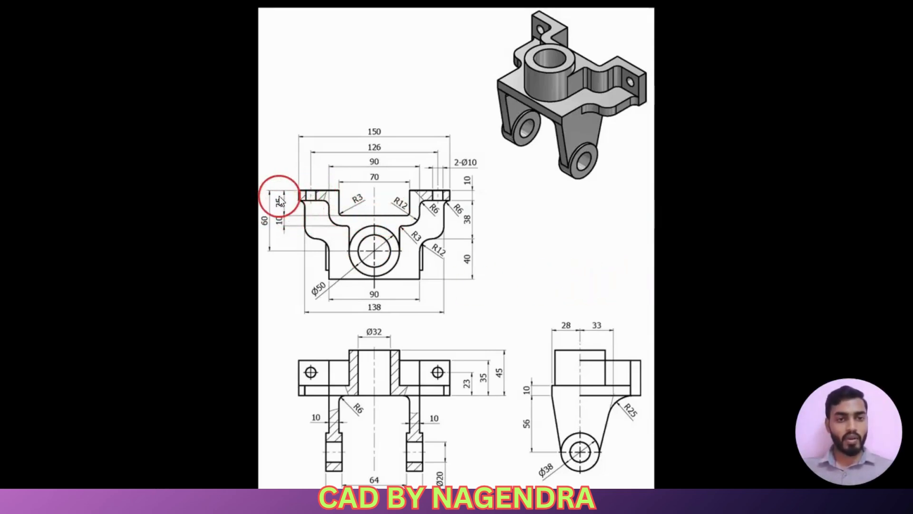
pyautogui.hotkey('alt', 'Tab')
pyautogui.click(352, 201)
pyautogui.click(223, 206)
pyautogui.doubleClick(225, 206)
pyautogui.write('25')
pyautogui.press('Return')
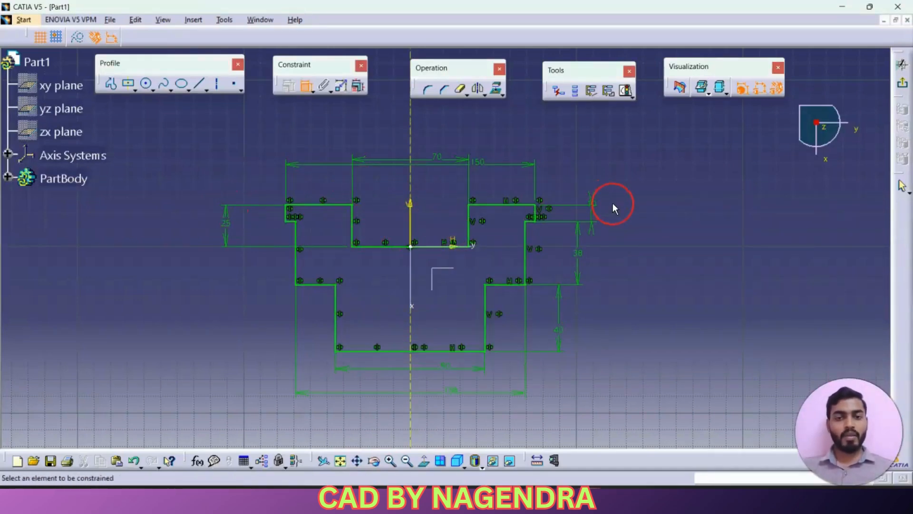
# Step: Check the reference drawing and sketch a circle about 32 mm in diameter, centred on the vertical axis below the upper notch
pyautogui.hotkey('alt', 'Tab')
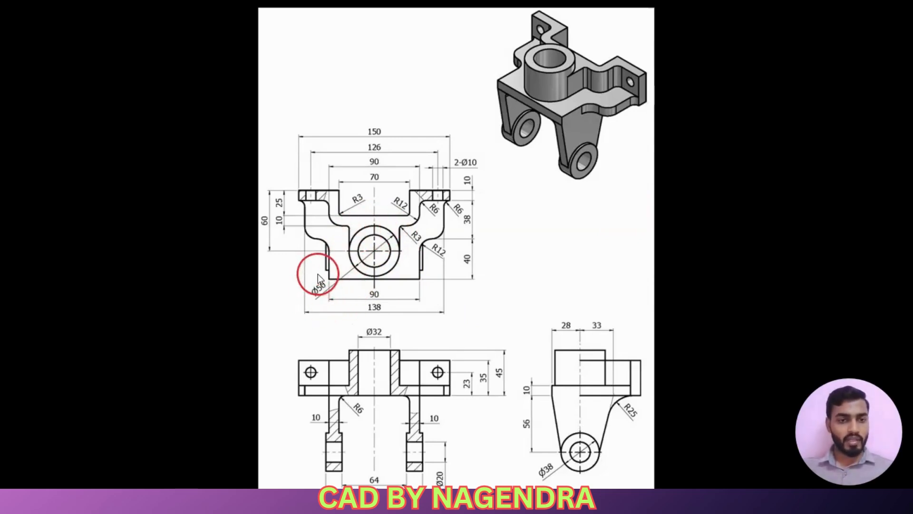
pyautogui.hotkey('alt', 'Tab')
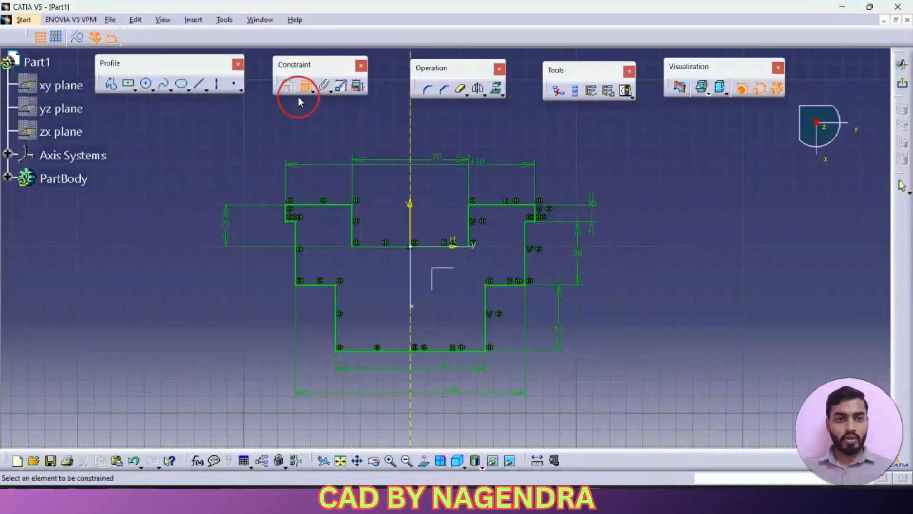
pyautogui.click(146, 83)
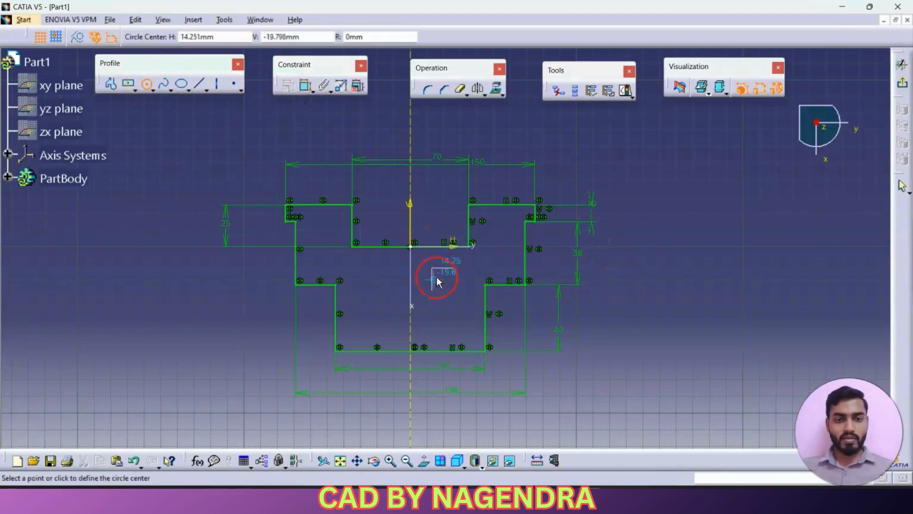
pyautogui.click(412, 304)
pyautogui.click(434, 318)
# Step: Dimension the circle's diameter and set it to 50 mm
pyautogui.click(308, 87)
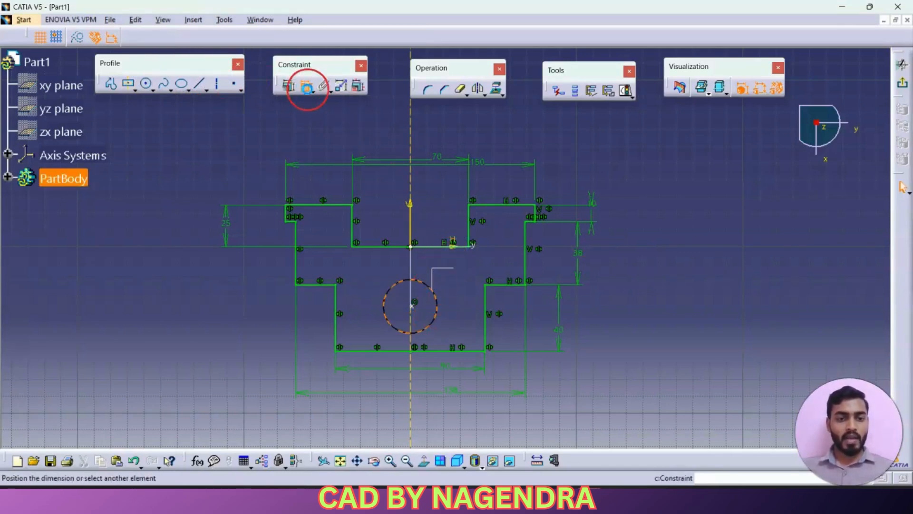
pyautogui.click(357, 292)
pyautogui.doubleClick(359, 295)
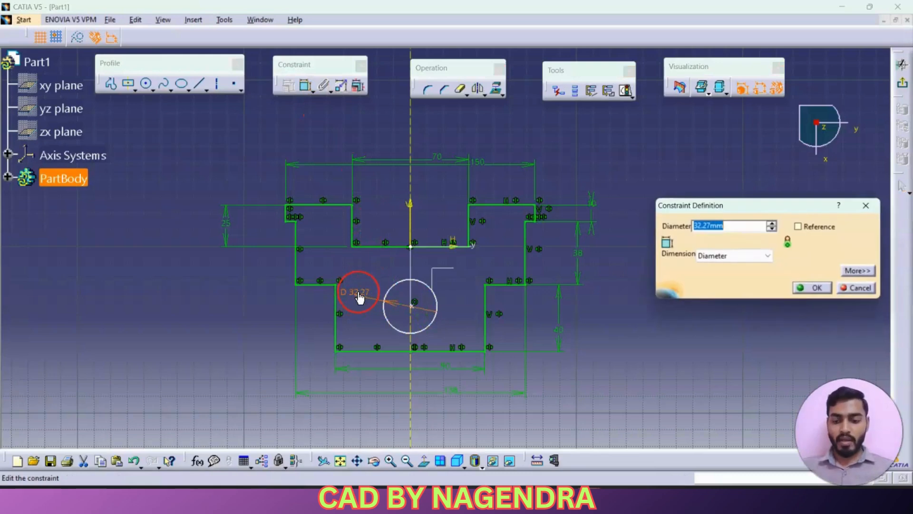
pyautogui.write('50')
pyautogui.press('Return')
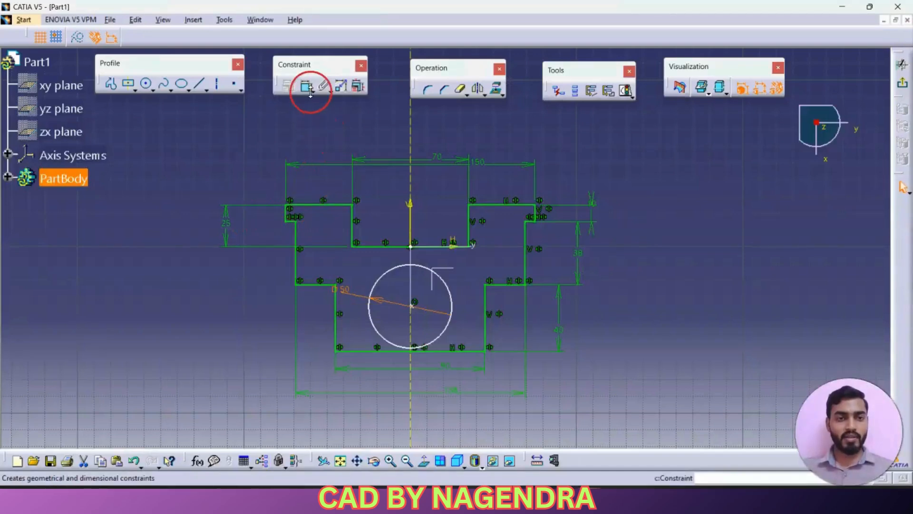
# Step: Set the vertical distance from the circle's centre to the upper flange's top edge to 60 mm and exit the sketch
pyautogui.click(306, 86)
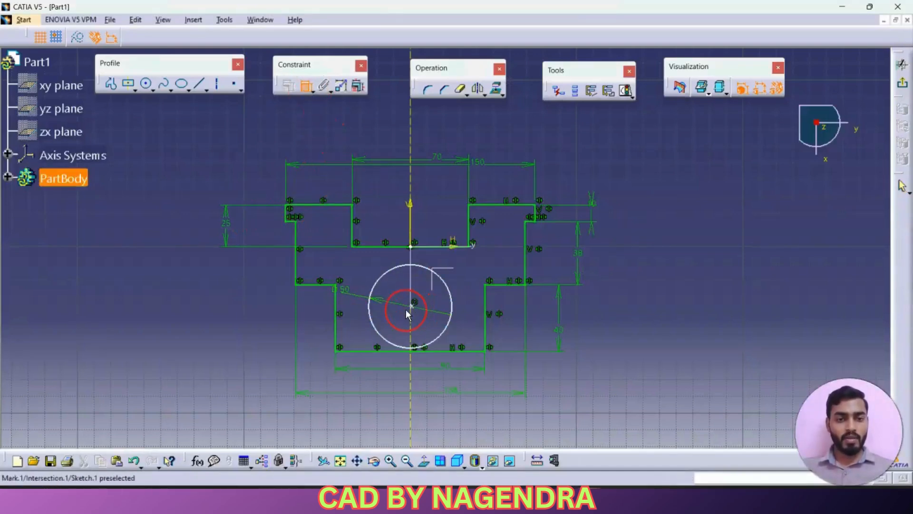
pyautogui.click(340, 205)
pyautogui.click(199, 272)
pyautogui.doubleClick(200, 281)
pyautogui.write('60mm')
pyautogui.press('Return')
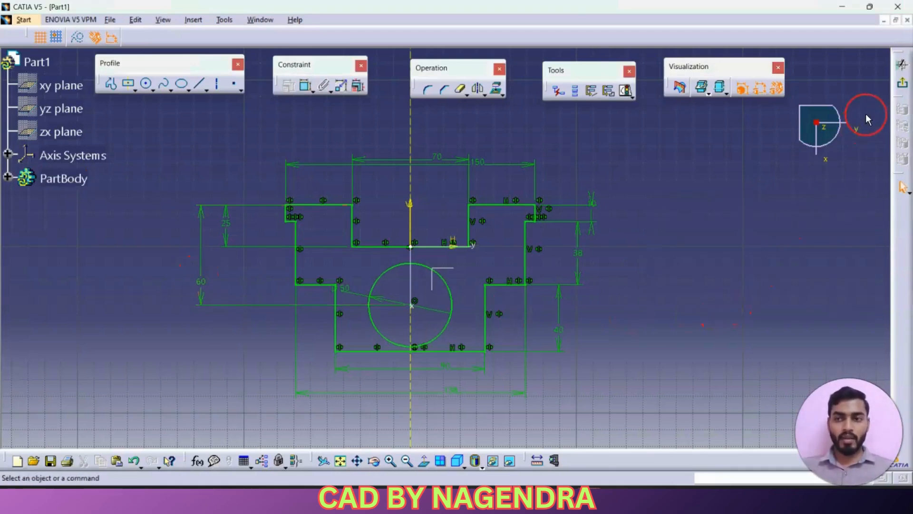
pyautogui.click(901, 82)
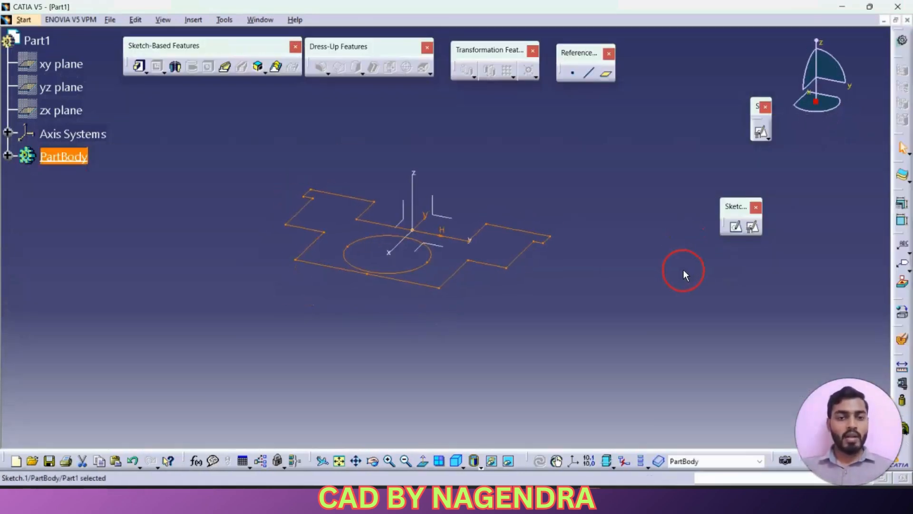
pyautogui.click(137, 66)
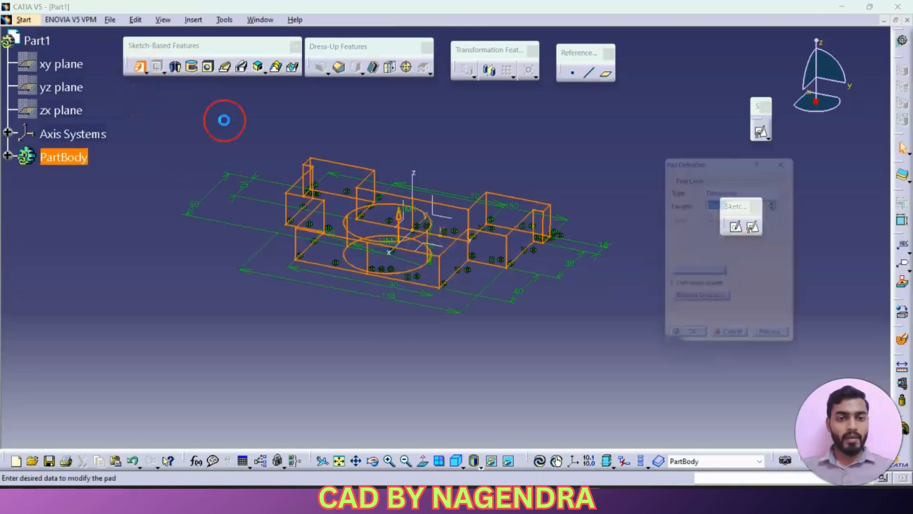
pyautogui.click(781, 347)
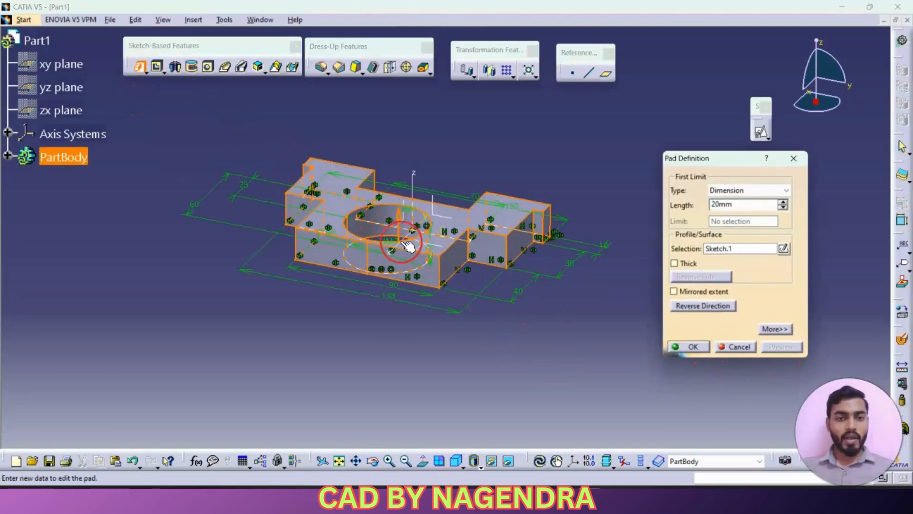
pyautogui.hotkey('alt', 'Tab')
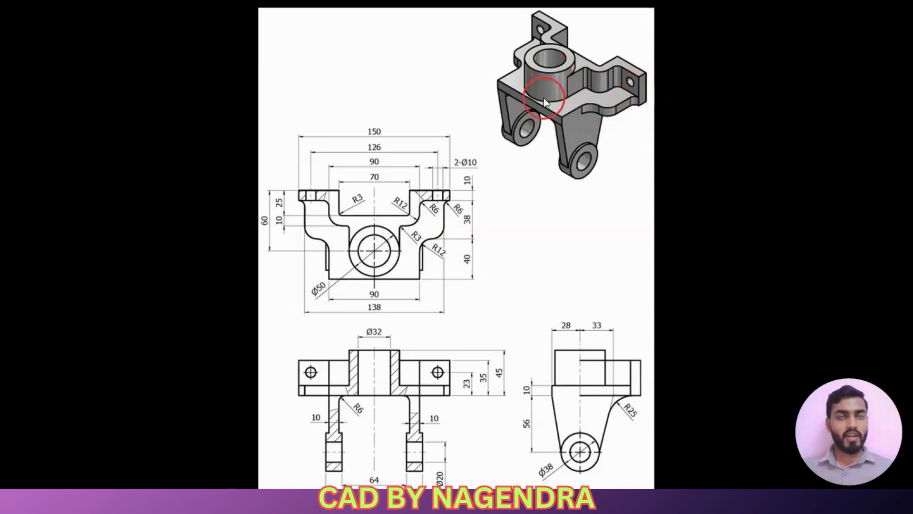
pyautogui.hotkey('alt', 'Tab')
pyautogui.click(733, 346)
# Step: Start a Multi-Pad from the base sketch and set the thickness of the stepped plate domain to 10 mm
pyautogui.moveTo(504, 207)
pyautogui.mouseDown(button='middle')
pyautogui.moveTo(471, 229)
pyautogui.moveTo(473, 238)
pyautogui.mouseUp(button='middle')
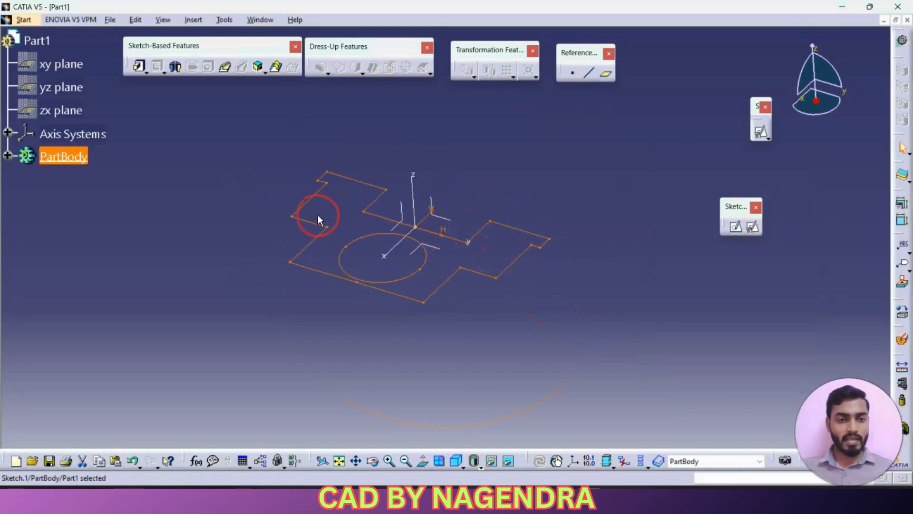
pyautogui.click(364, 236)
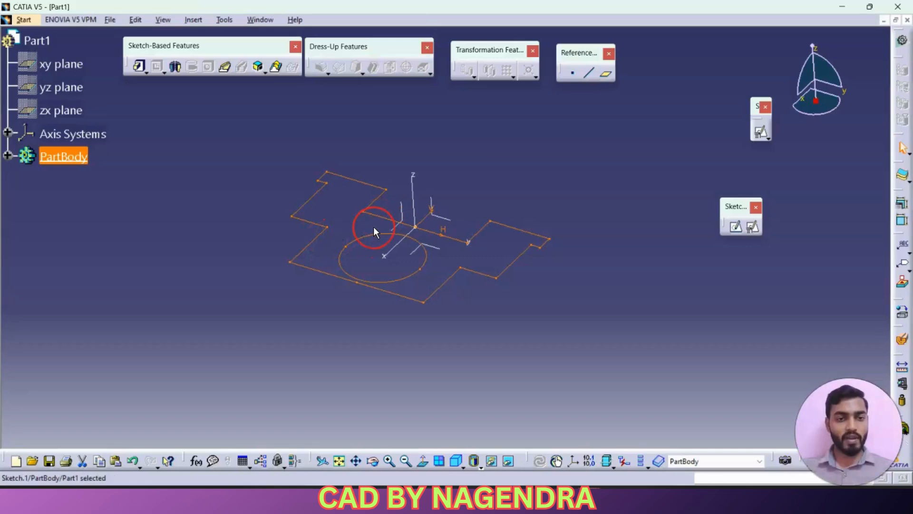
pyautogui.click(141, 68)
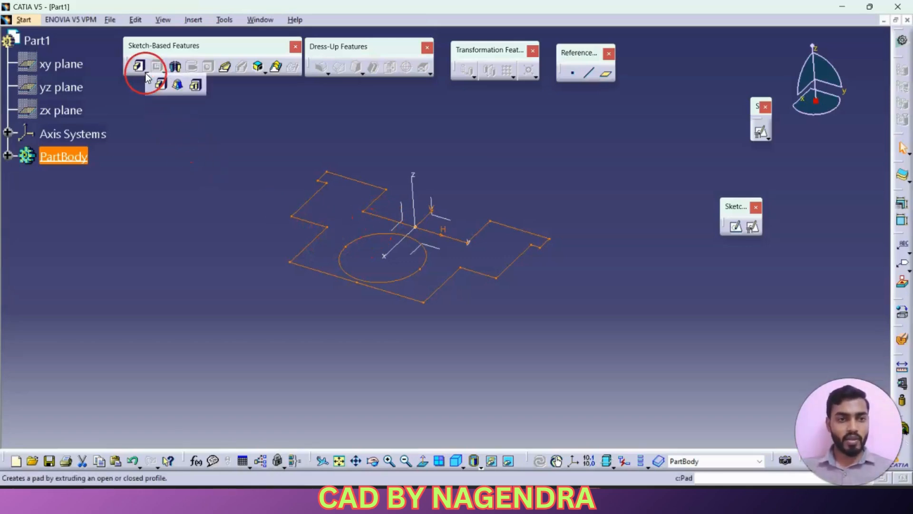
pyautogui.click(199, 87)
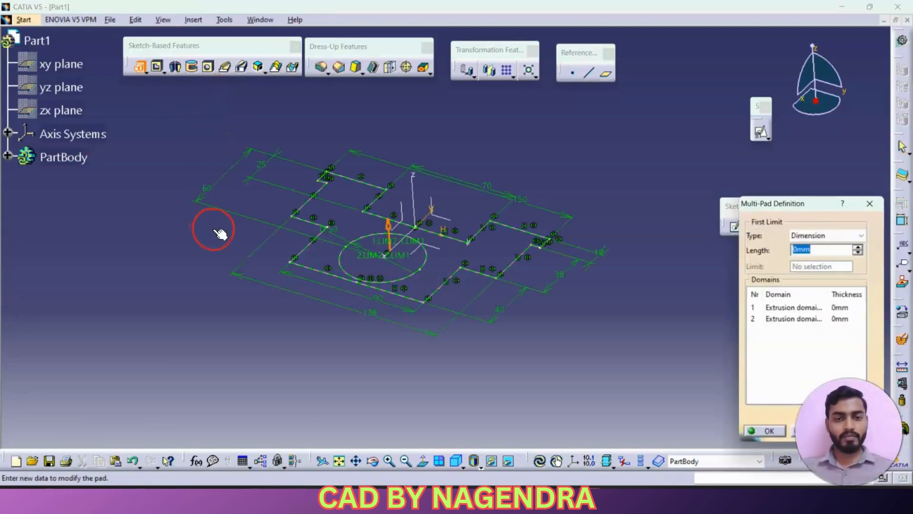
pyautogui.click(790, 308)
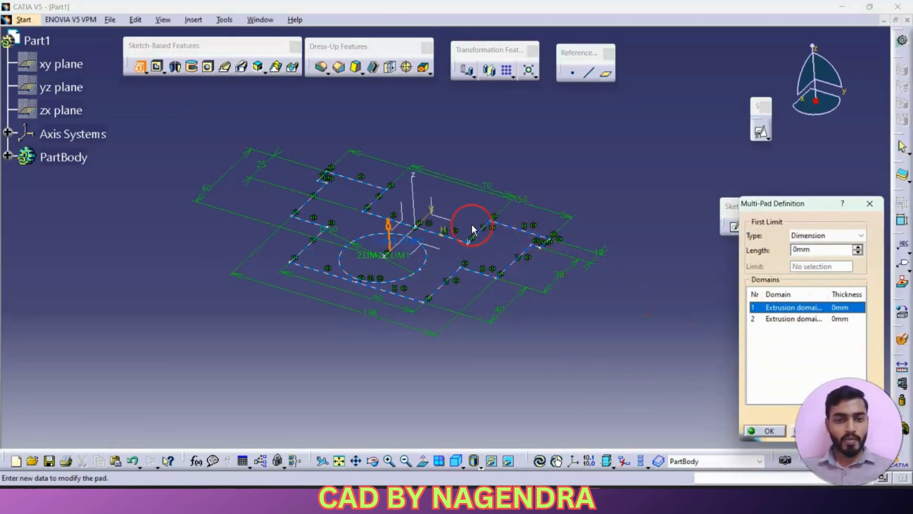
pyautogui.hotkey('alt', 'Tab')
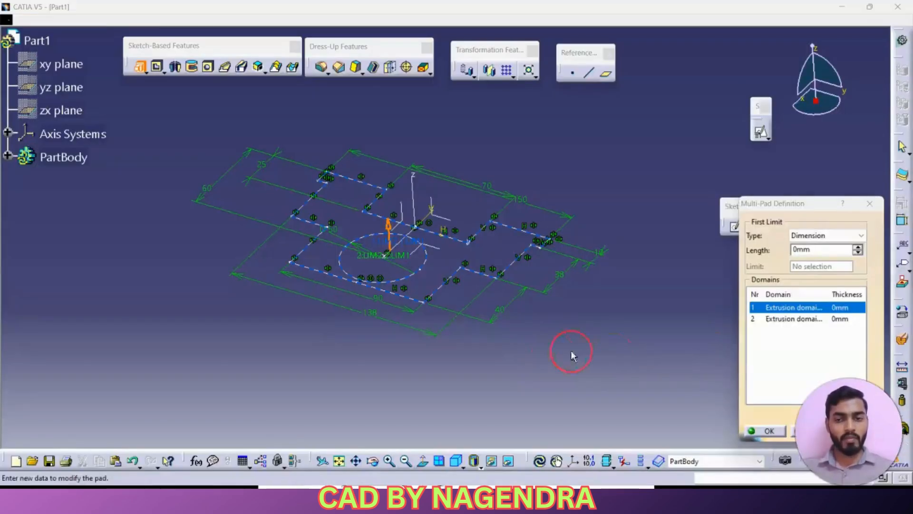
pyautogui.doubleClick(826, 249)
pyautogui.write('10')
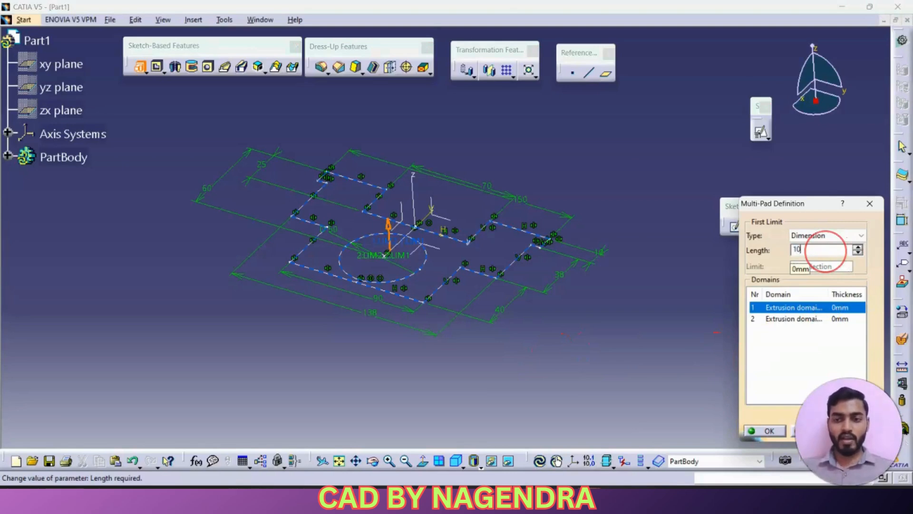
# Step: Set the circular boss domain's thickness to 45 mm and create the Multi-Pad
pyautogui.click(798, 324)
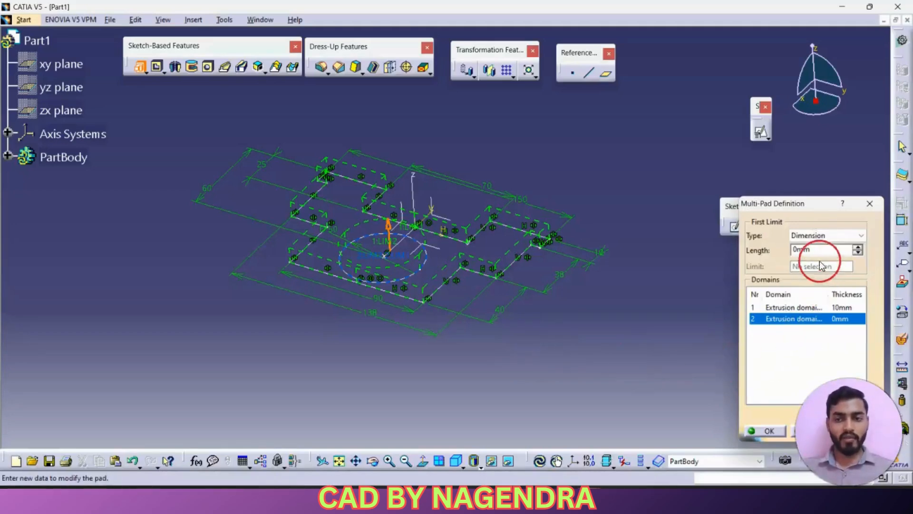
pyautogui.doubleClick(820, 250)
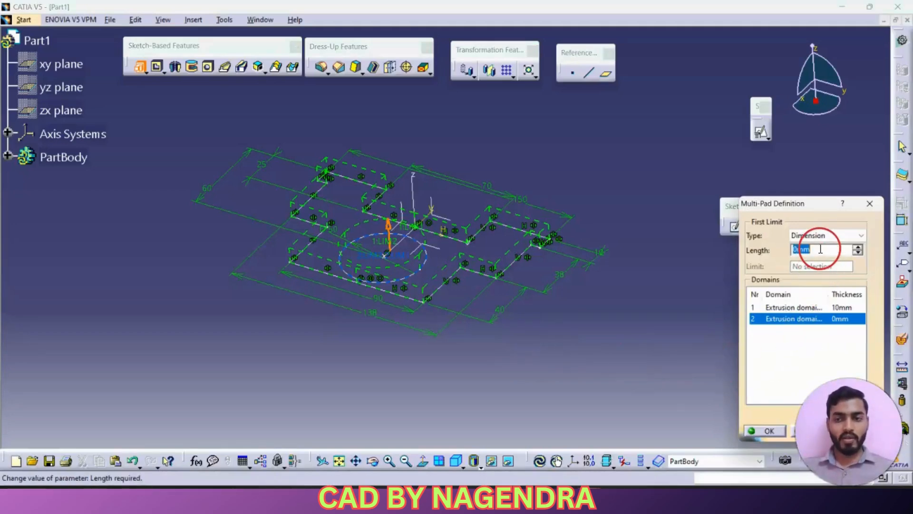
pyautogui.write('45')
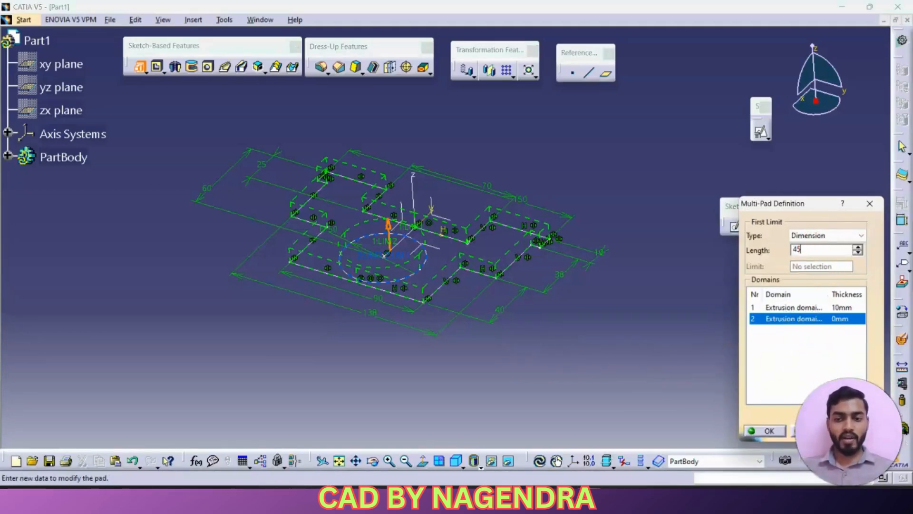
pyautogui.press('Return')
pyautogui.moveTo(637, 306); pyautogui.dragTo(564, 315, button='middle')
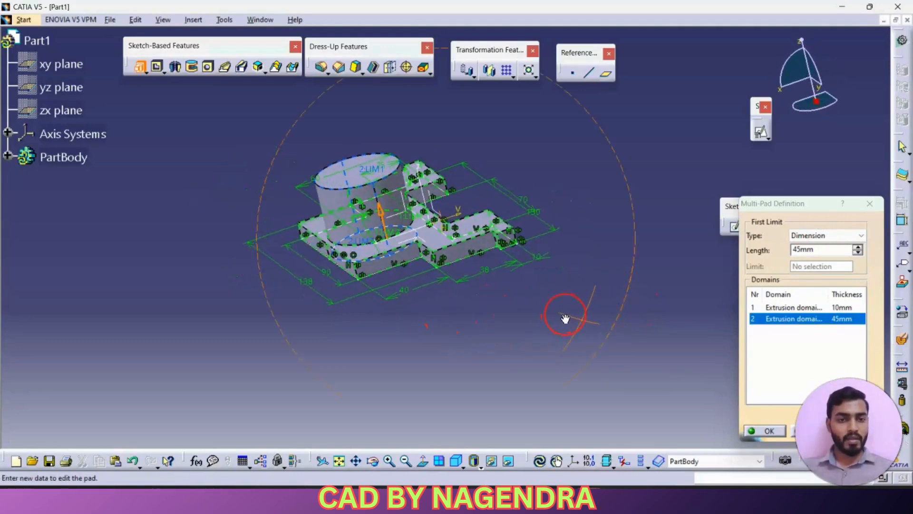
pyautogui.click(772, 429)
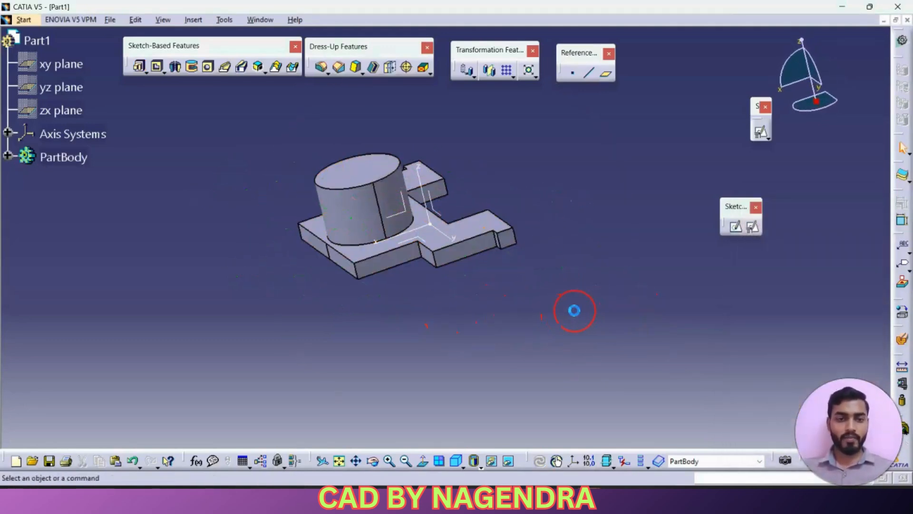
# Step: Create a positioned sketch on the base plate's top face with its axes swapped
pyautogui.click(456, 461)
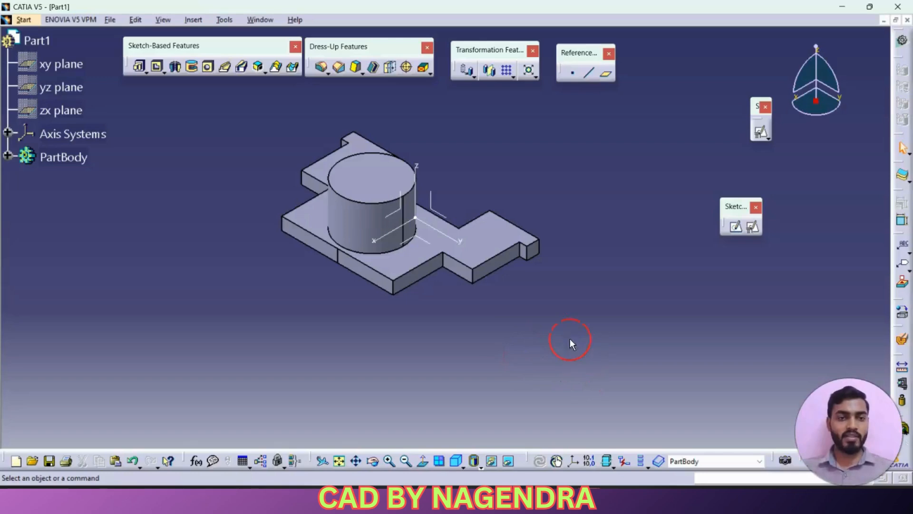
pyautogui.hotkey('alt', 'Tab')
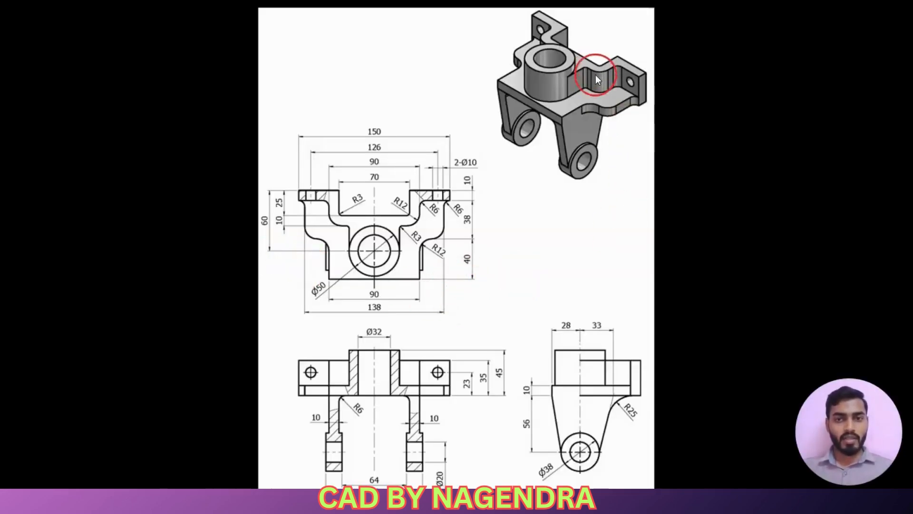
pyautogui.hotkey('alt', 'Tab')
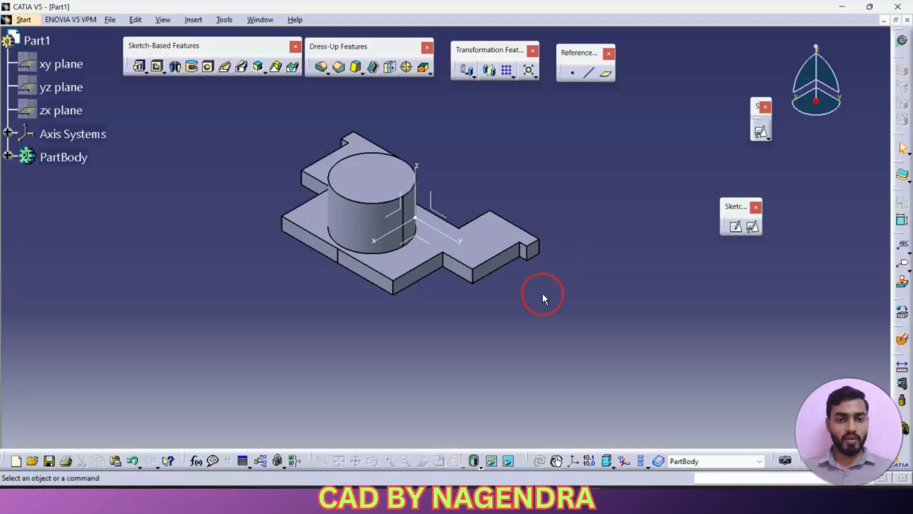
pyautogui.click(750, 231)
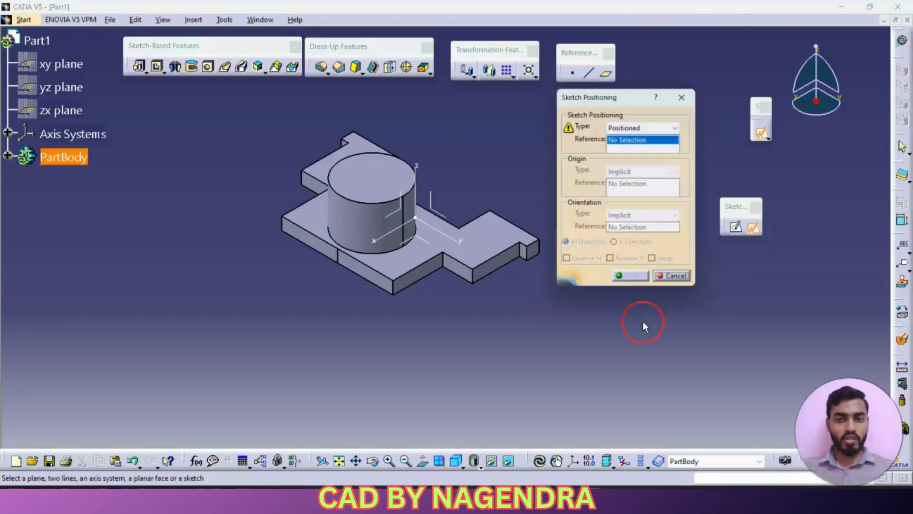
pyautogui.click(483, 231)
pyautogui.click(657, 263)
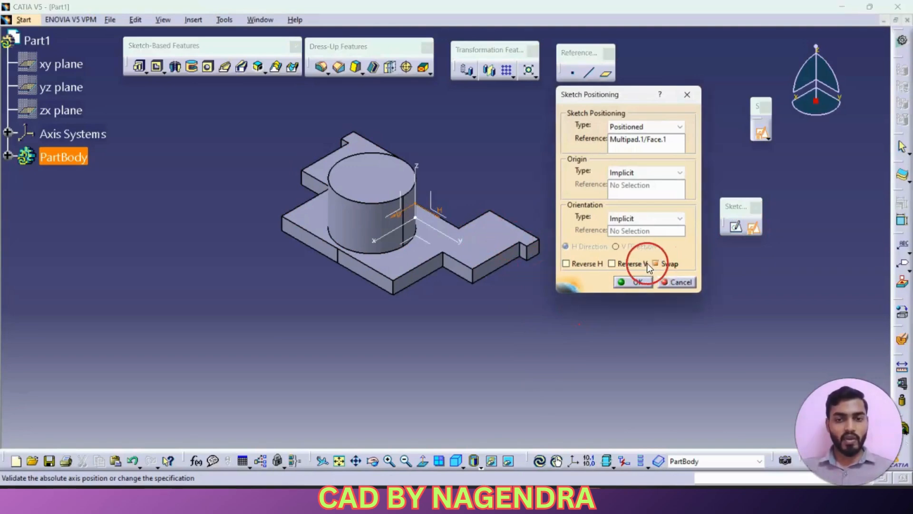
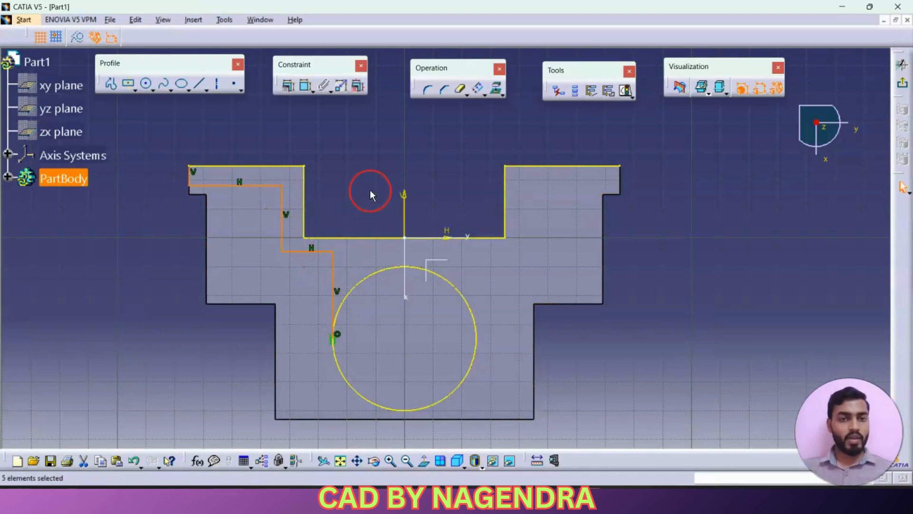
# Step: Mirror the five selected stepped profile lines about the sketch's vertical axis
pyautogui.click(497, 89)
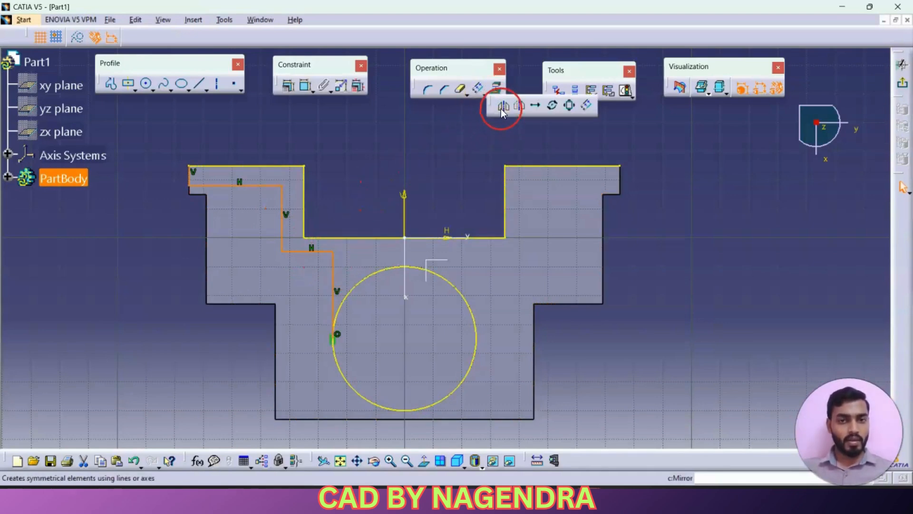
pyautogui.click(501, 109)
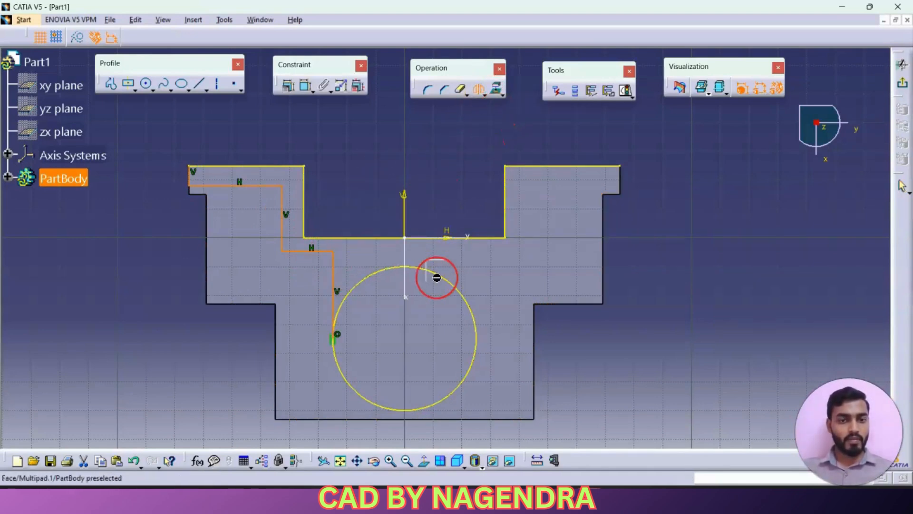
pyautogui.click(408, 256)
# Step: Dimension the short vertical end edge of the mirrored wall profile and set its length to 10 mm, following the reference drawing
pyautogui.hotkey('alt', 'Tab')
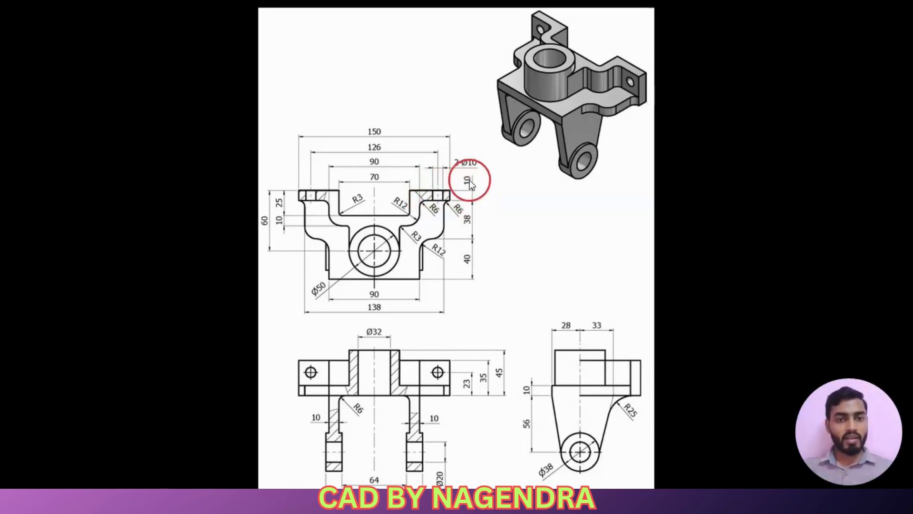
pyautogui.hotkey('alt', 'Tab')
pyautogui.click(305, 87)
pyautogui.click(620, 177)
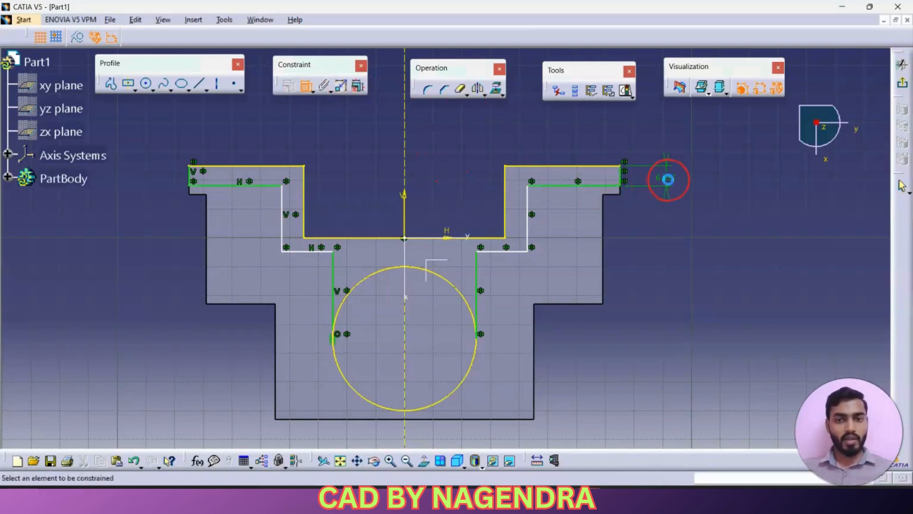
pyautogui.doubleClick(668, 173)
pyautogui.write('10')
pyautogui.press('Return')
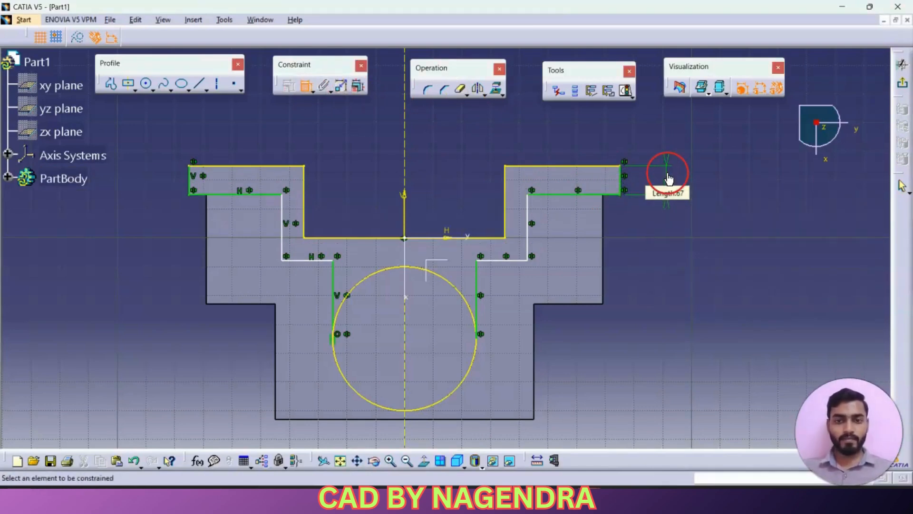
# Step: Dimension the distance between the two inner vertical lines of the stepped wall profile and set it to 90 mm, following the reference drawing
pyautogui.hotkey('alt', 'Tab')
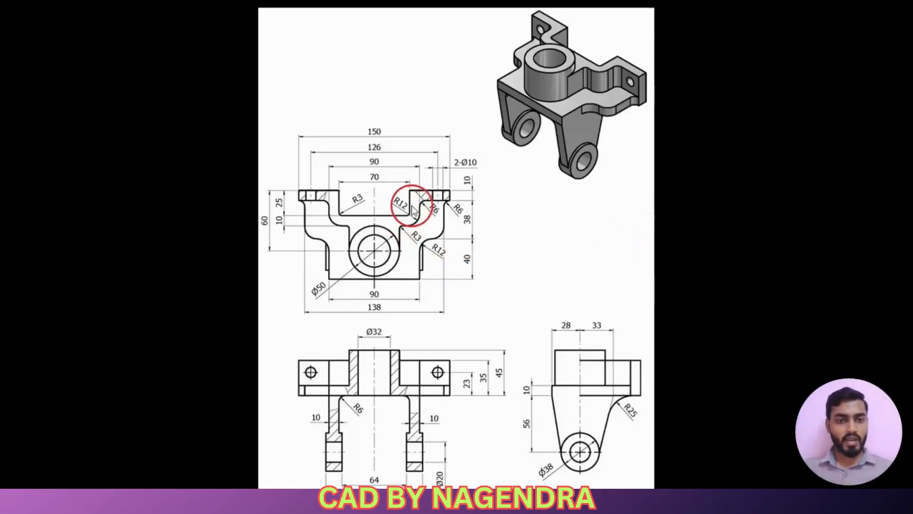
pyautogui.hotkey('alt', 'Tab')
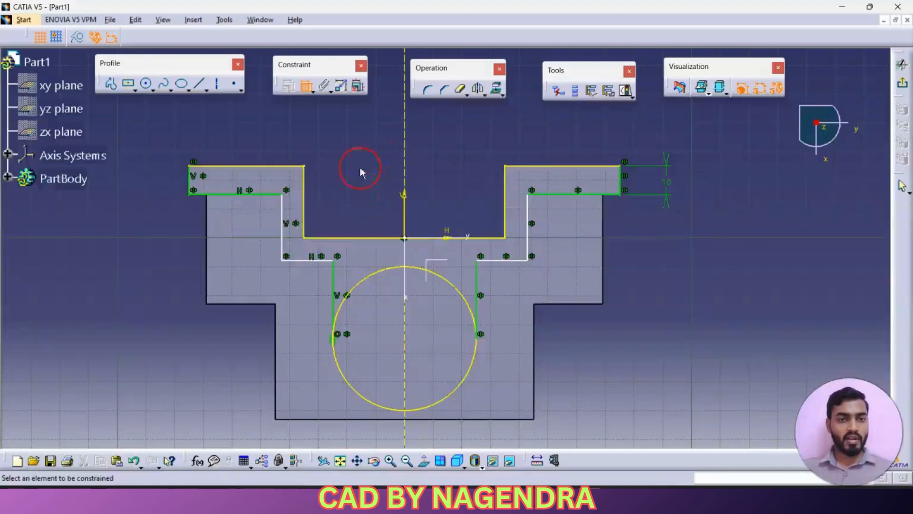
pyautogui.click(286, 223)
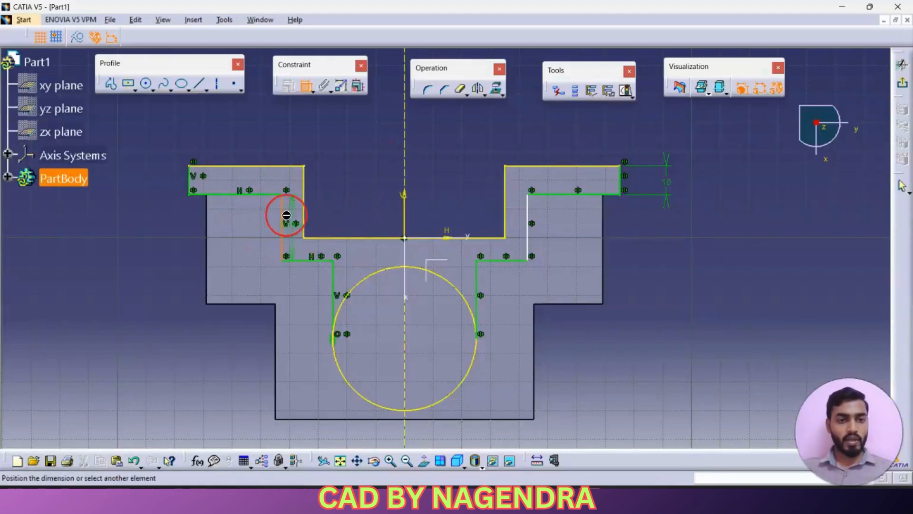
pyautogui.click(527, 233)
pyautogui.click(447, 149)
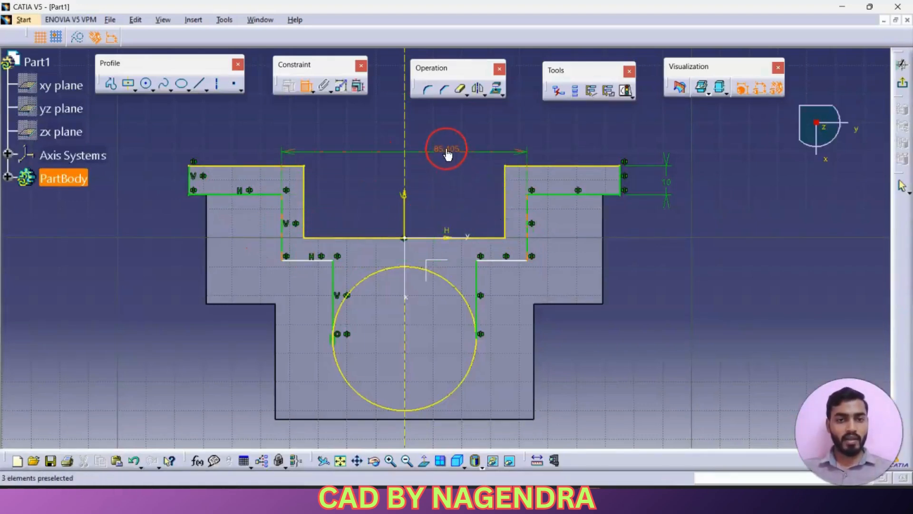
pyautogui.doubleClick(446, 149)
pyautogui.write('90')
pyautogui.press('Return')
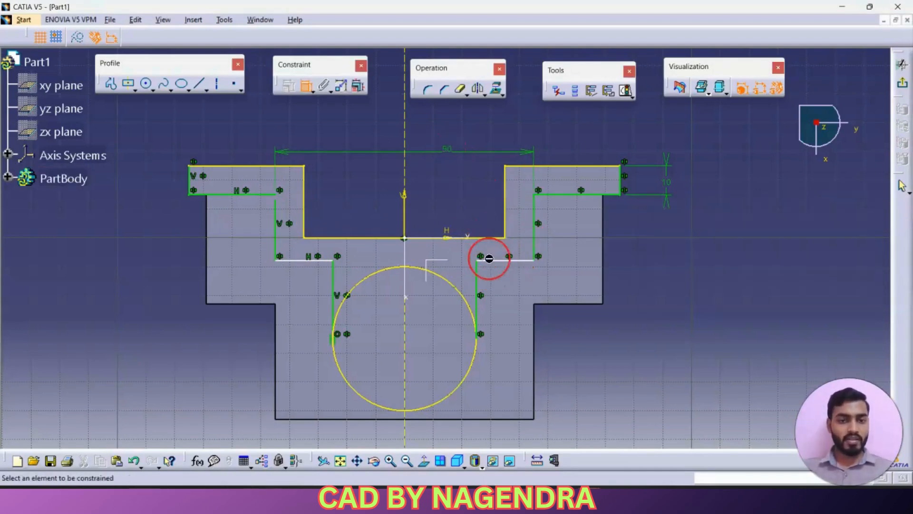
# Step: Dimension the wall profile's lower horizontal step from the projected notch edge above it and set the offset to 10 mm, per the reference drawing
pyautogui.hotkey('alt', 'Tab')
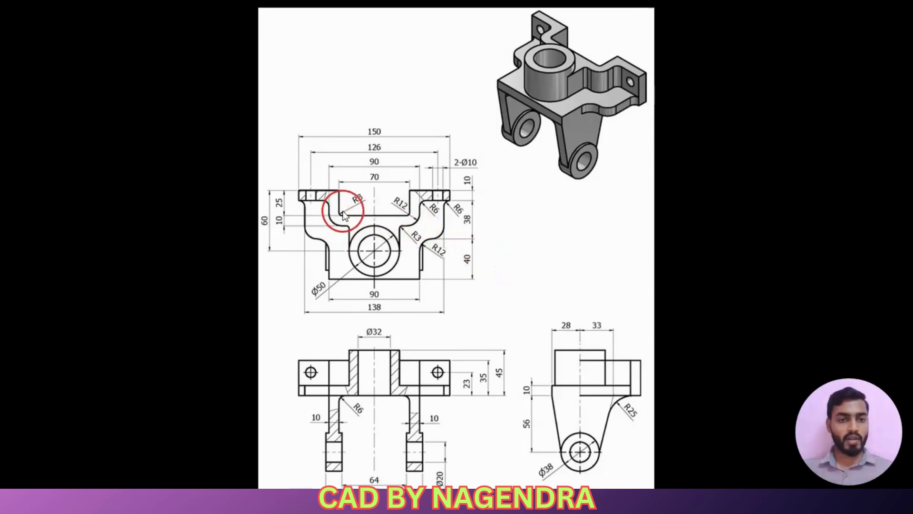
pyautogui.hotkey('alt', 'Tab')
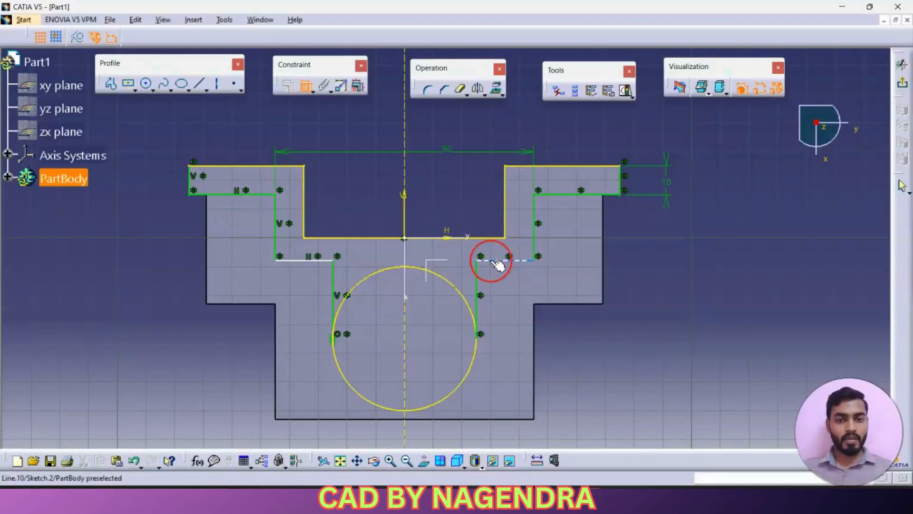
pyautogui.click(500, 240)
pyautogui.click(490, 203)
pyautogui.doubleClick(490, 202)
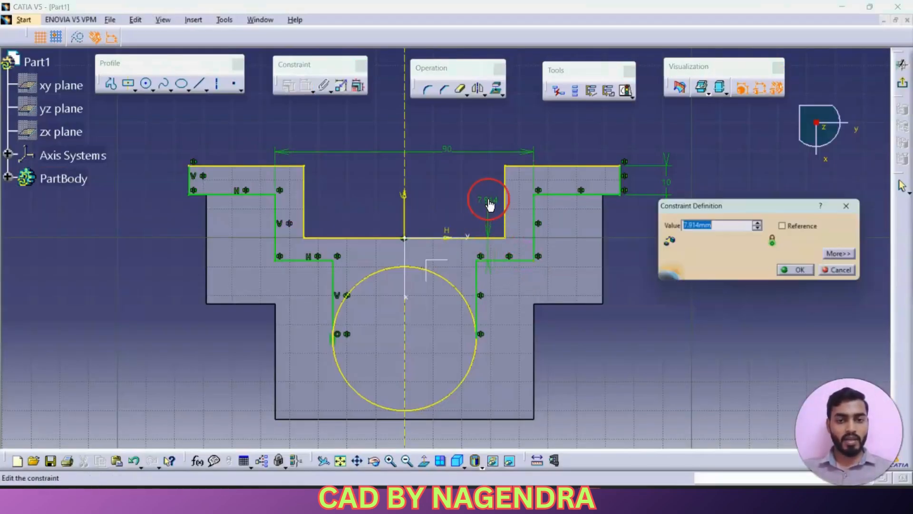
pyautogui.write('10')
pyautogui.press('Return')
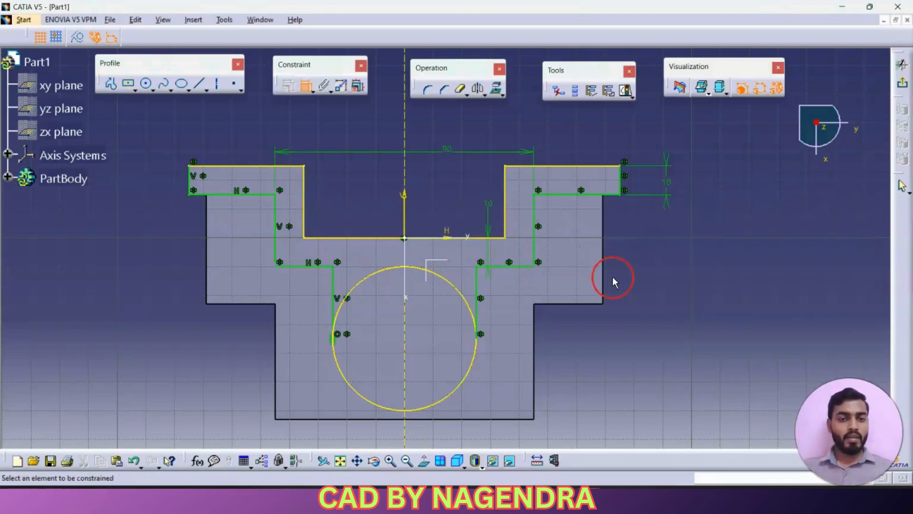
# Step: Quick-trim the lower half of the projected boss circle so only the upper arc closes the wall profile
pyautogui.click(460, 89)
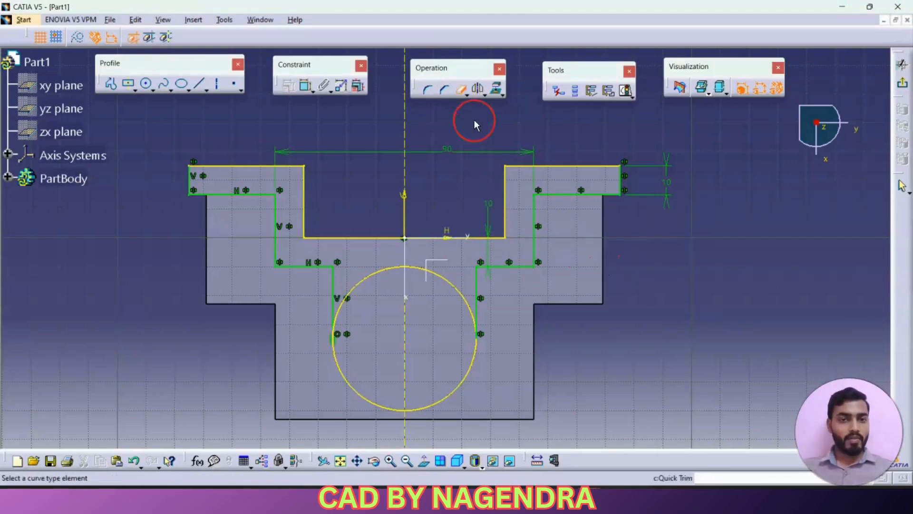
pyautogui.click(465, 377)
pyautogui.click(371, 403)
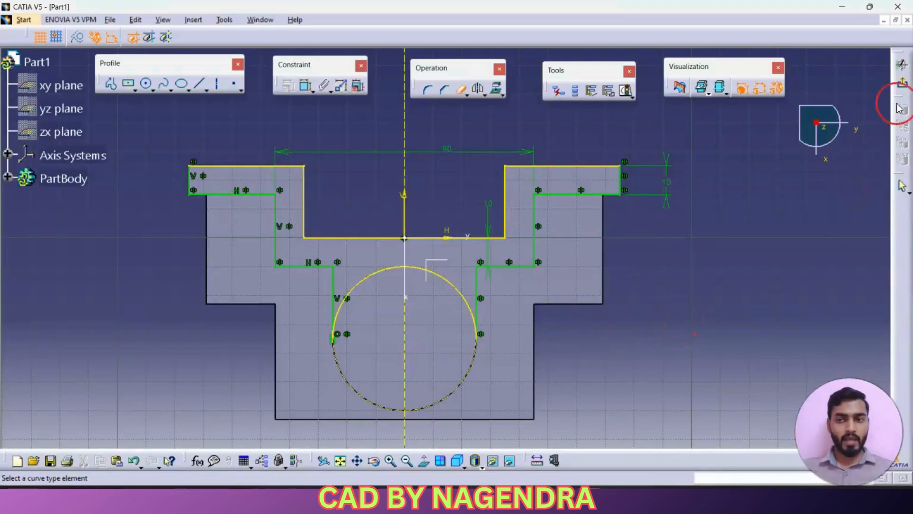
# Step: Finish the wall sketch and extrude it upward as a 25 mm Pad
pyautogui.click(902, 65)
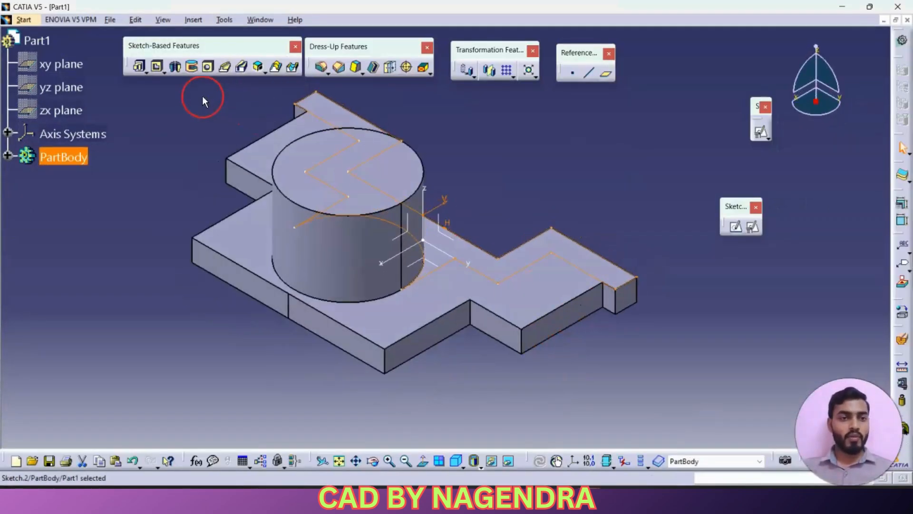
pyautogui.click(142, 71)
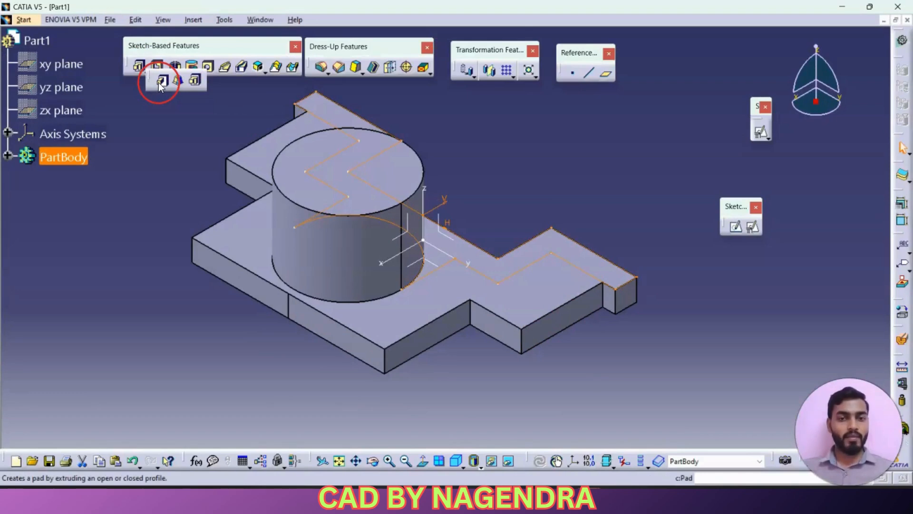
pyautogui.click(161, 81)
pyautogui.write('25')
pyautogui.click(790, 346)
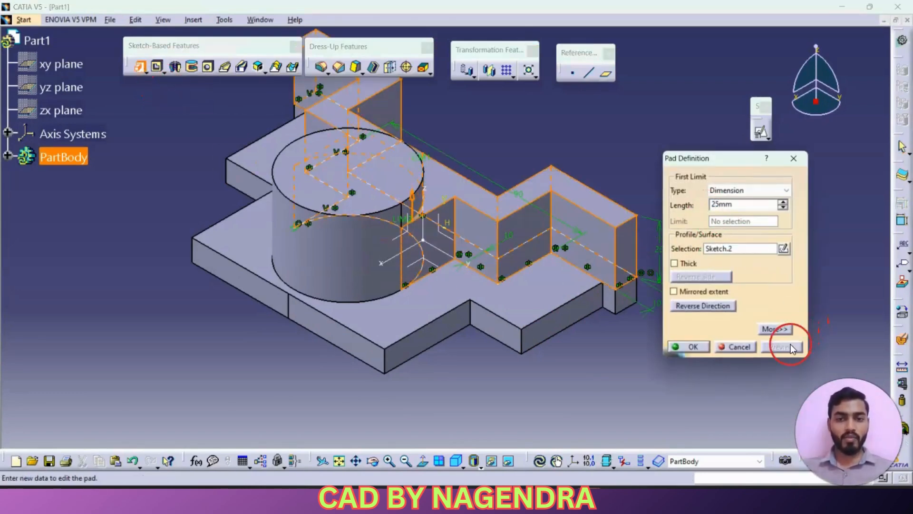
pyautogui.click(692, 347)
# Step: Create a positioned sketch on the side face of the base plate's narrow front portion and project that face's bottom edge
pyautogui.moveTo(661, 321)
pyautogui.mouseDown(button='middle')
pyautogui.moveTo(669, 306)
pyautogui.moveTo(675, 338)
pyautogui.moveTo(547, 220)
pyautogui.moveTo(384, 281)
pyautogui.moveTo(517, 251)
pyautogui.moveTo(522, 240)
pyautogui.mouseUp(button='middle')
pyautogui.hotkey('alt', 'Tab')
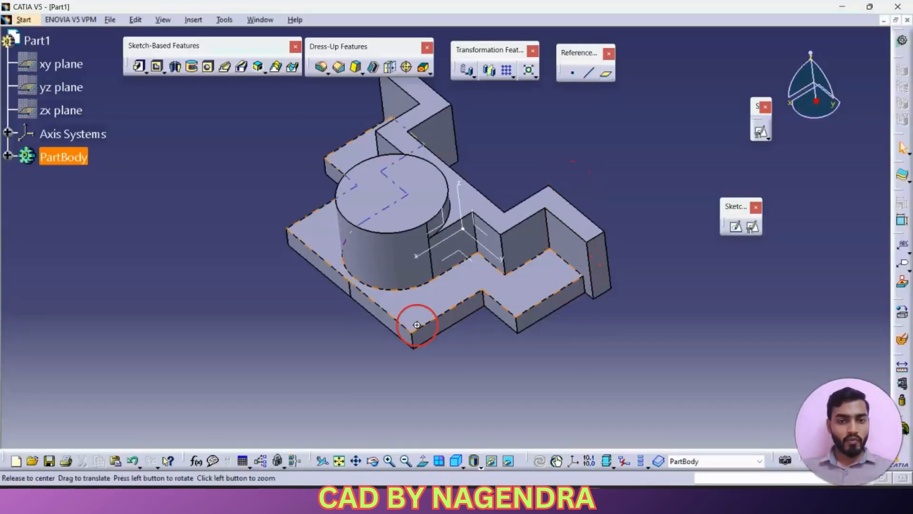
pyautogui.moveTo(390, 301); pyautogui.dragTo(418, 257, button='middle')
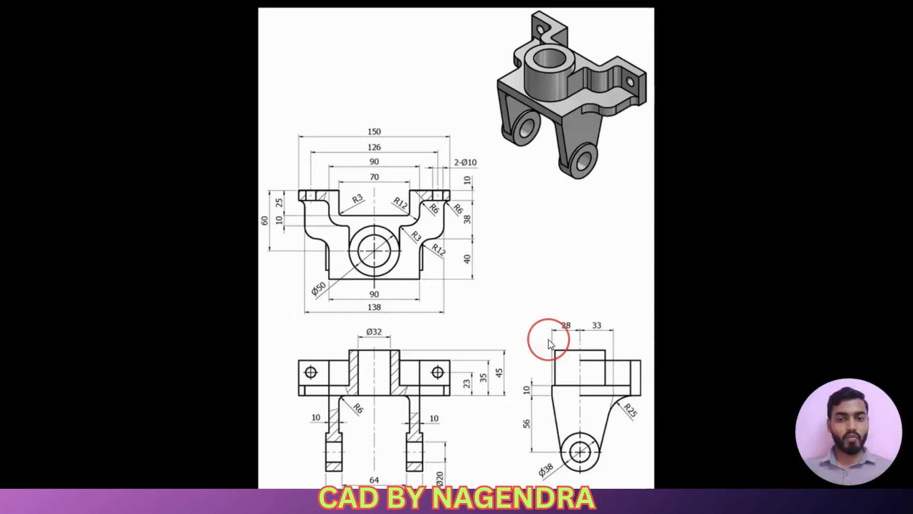
pyautogui.click(647, 253)
pyautogui.click(578, 120)
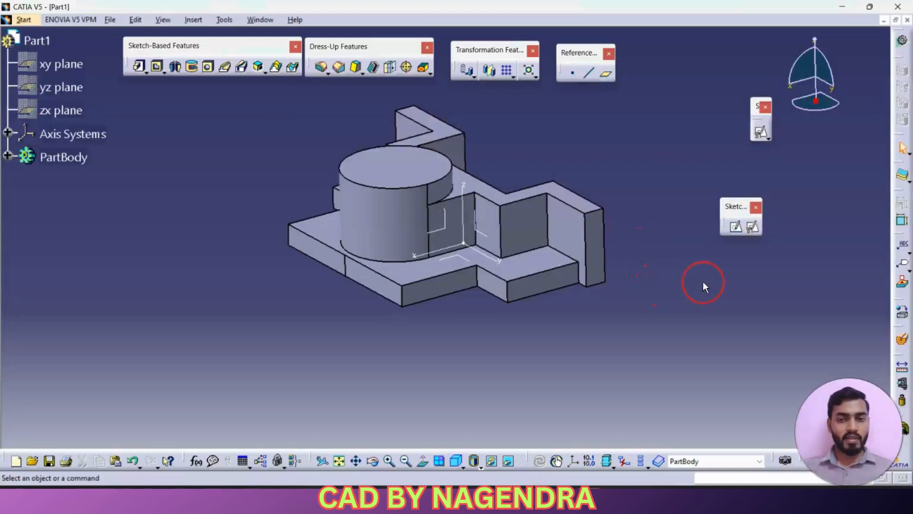
pyautogui.click(754, 228)
pyautogui.click(436, 293)
pyautogui.click(637, 282)
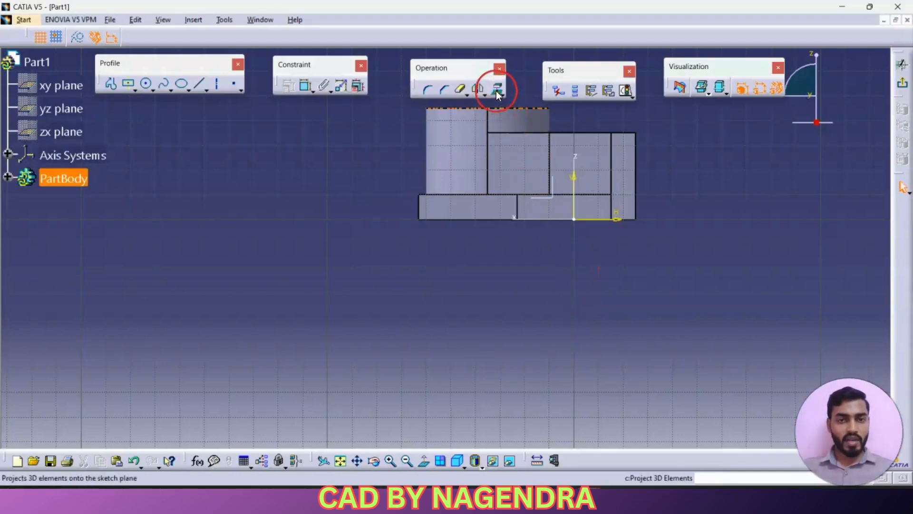
pyautogui.click(497, 89)
pyautogui.click(465, 218)
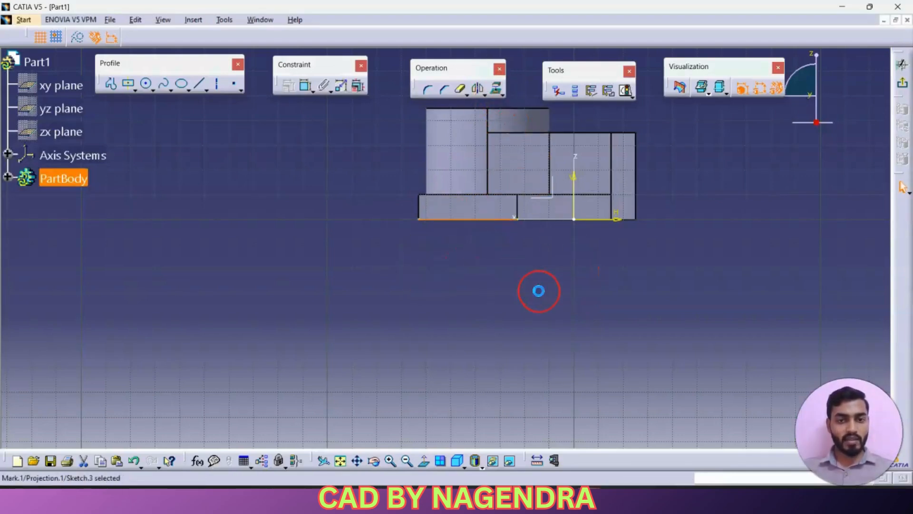
# Step: Sketch a tapered lug profile below the base plate from its front bottom corner, with a tangent end arc of about 13 mm radius, closing along the bottom edge
pyautogui.click(112, 86)
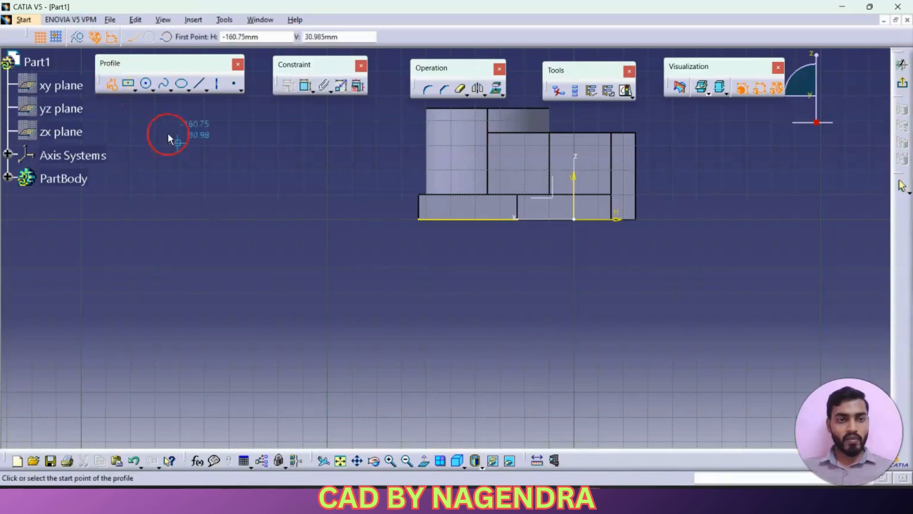
pyautogui.click(417, 219)
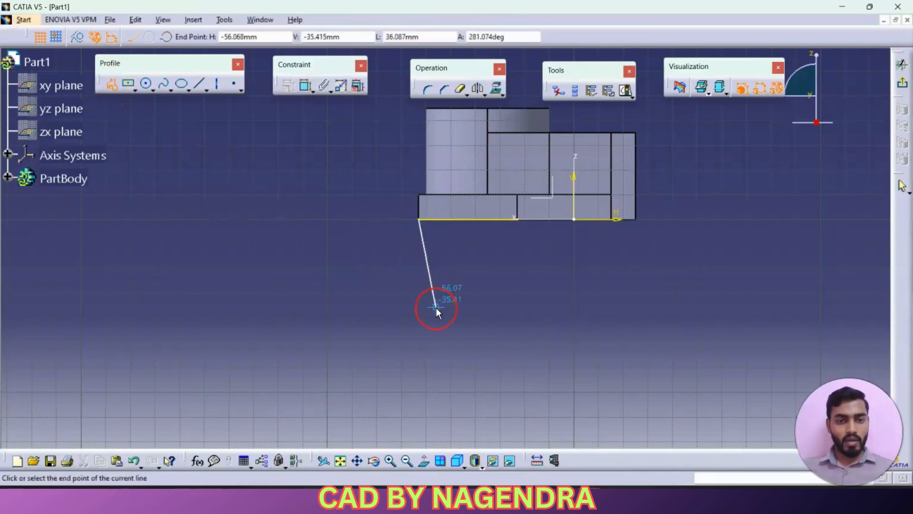
pyautogui.hotkey('alt', 'Tab')
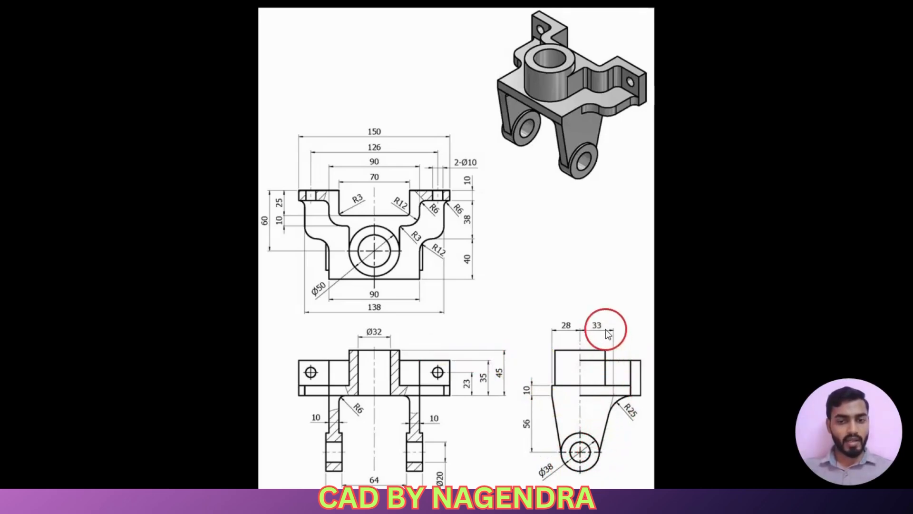
pyautogui.hotkey('alt', 'Tab')
pyautogui.moveTo(496, 354)
pyautogui.mouseDown(button='middle')
pyautogui.moveTo(484, 316)
pyautogui.moveTo(487, 330)
pyautogui.mouseUp(button='middle')
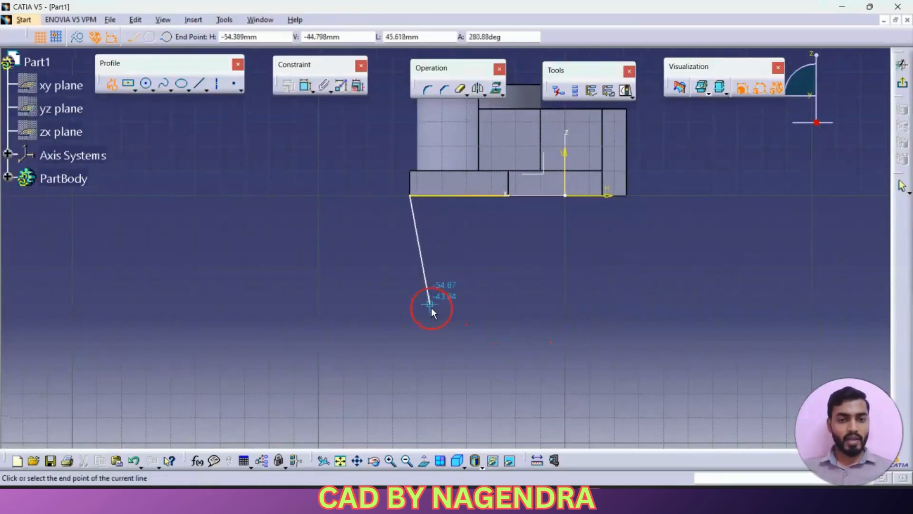
pyautogui.click(432, 311)
pyautogui.click(150, 43)
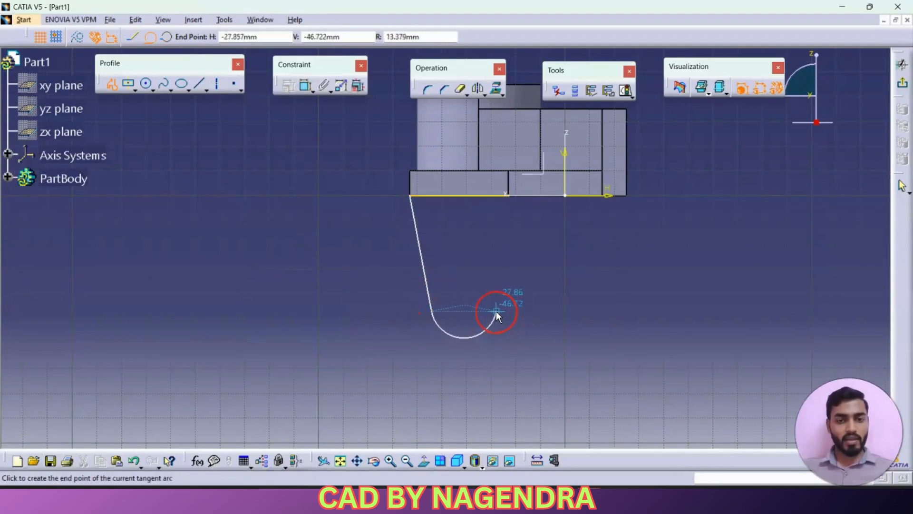
pyautogui.click(494, 310)
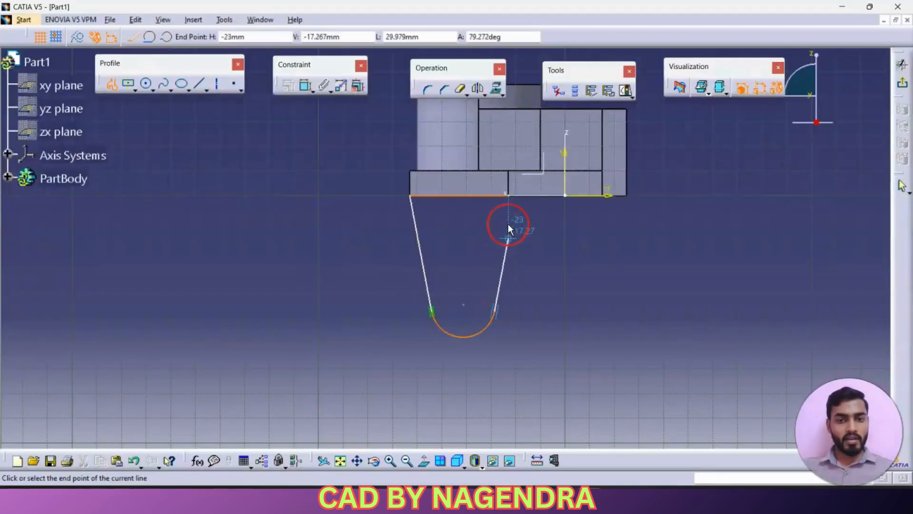
pyautogui.click(523, 195)
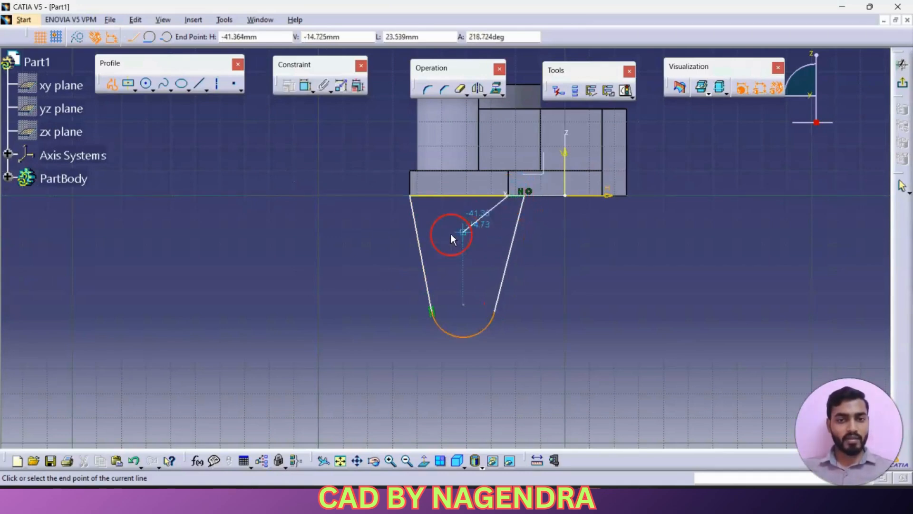
pyautogui.click(111, 84)
pyautogui.click(280, 251)
# Step: Constrain the lug's end arc tangent to the slanted line on the wall side of the profile
pyautogui.click(306, 86)
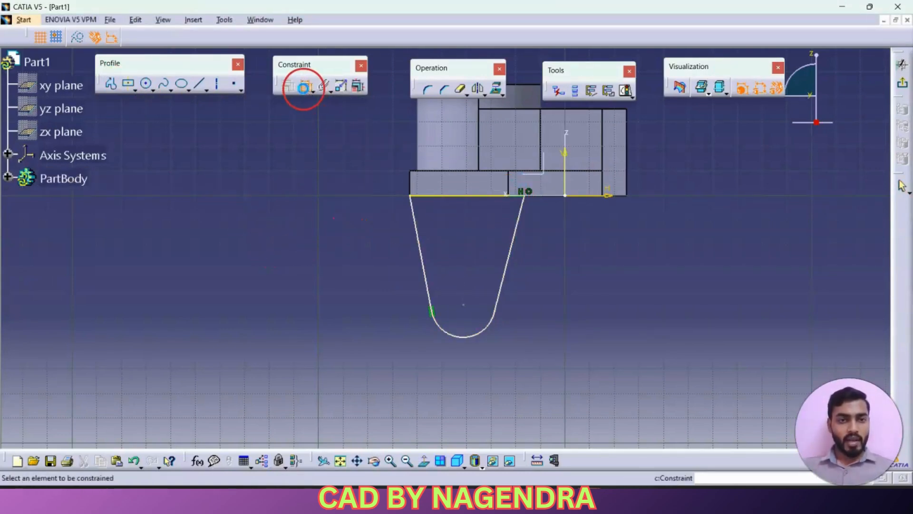
pyautogui.hotkey('alt', 'Tab')
pyautogui.hotkey('alt', 'Tab')
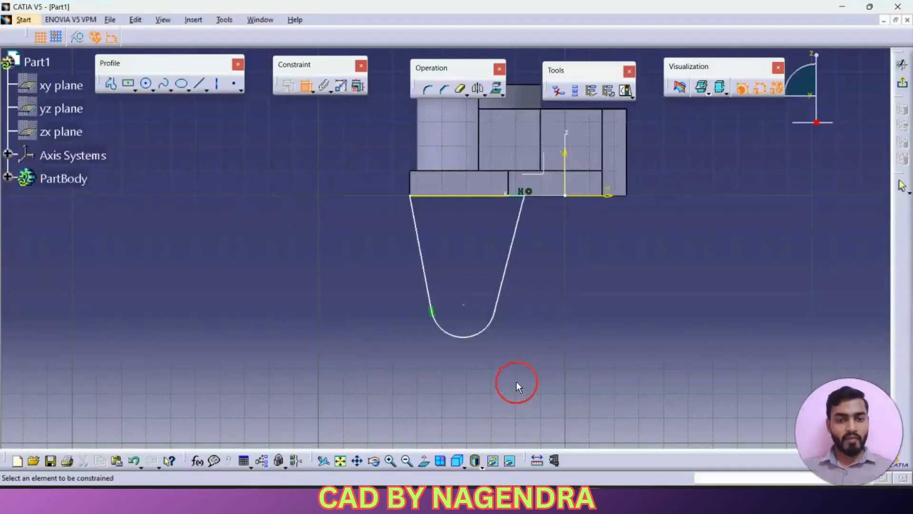
pyautogui.click(490, 333)
pyautogui.click(500, 300)
pyautogui.rightClick(541, 289)
pyautogui.click(565, 333)
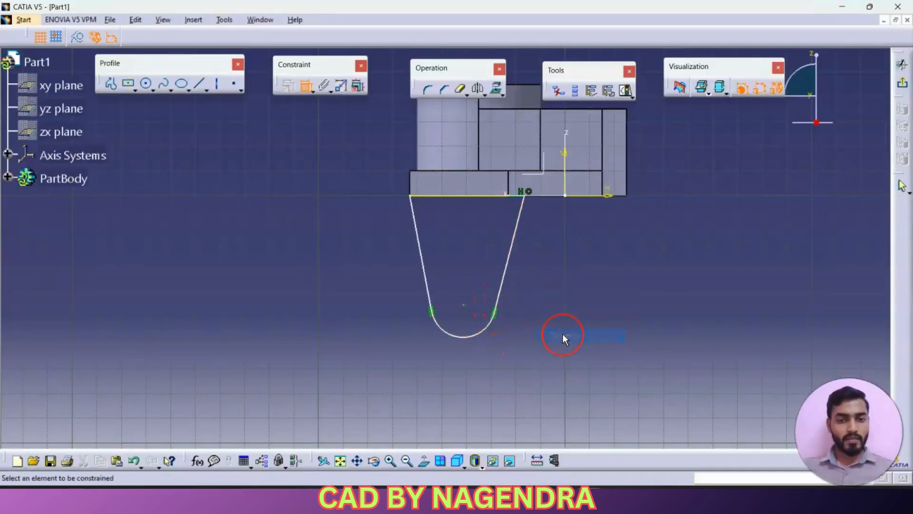
# Step: Dimension the lug's end arc as a diameter and set it to 38 mm, following the reference drawing
pyautogui.hotkey('alt', 'Tab')
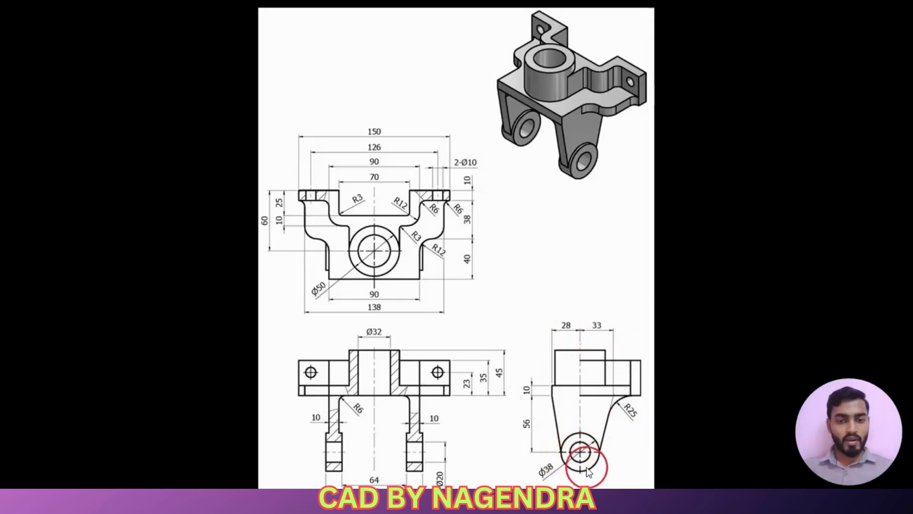
pyautogui.hotkey('alt', 'Tab')
pyautogui.click(466, 337)
pyautogui.doubleClick(414, 354)
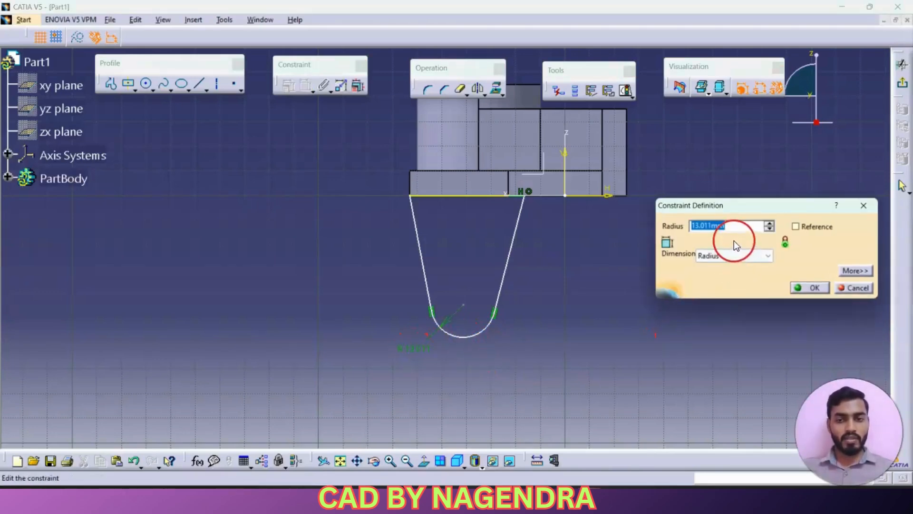
pyautogui.click(732, 255)
pyautogui.click(717, 275)
pyautogui.doubleClick(739, 227)
pyautogui.write('38')
pyautogui.press('Return')
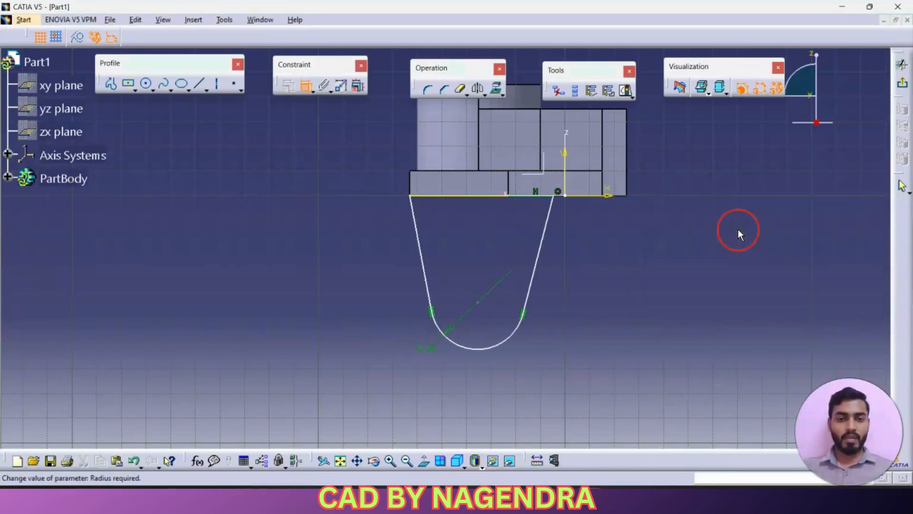
# Step: Dimension the vertical distance from the base plate's bottom edge to the lug arc's centre and set it to 56 mm, following the reference drawing
pyautogui.hotkey('alt', 'Tab')
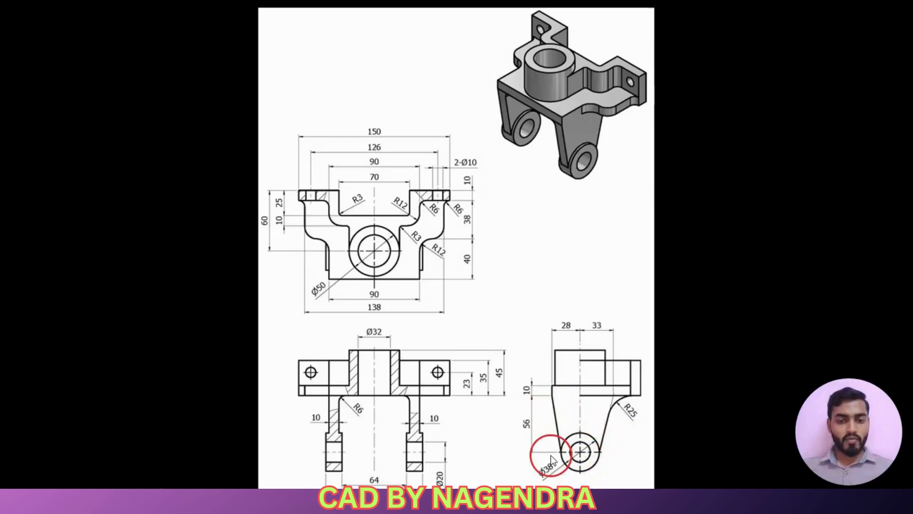
pyautogui.hotkey('alt', 'Tab')
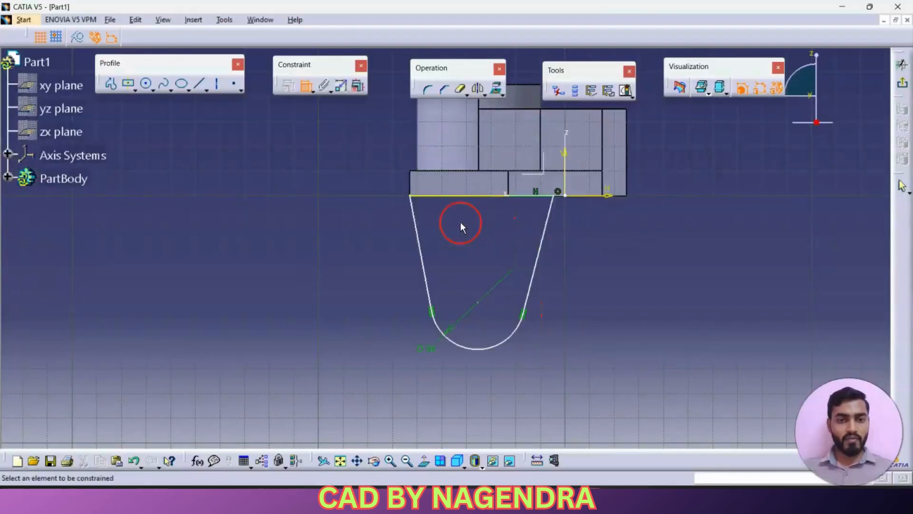
pyautogui.click(438, 196)
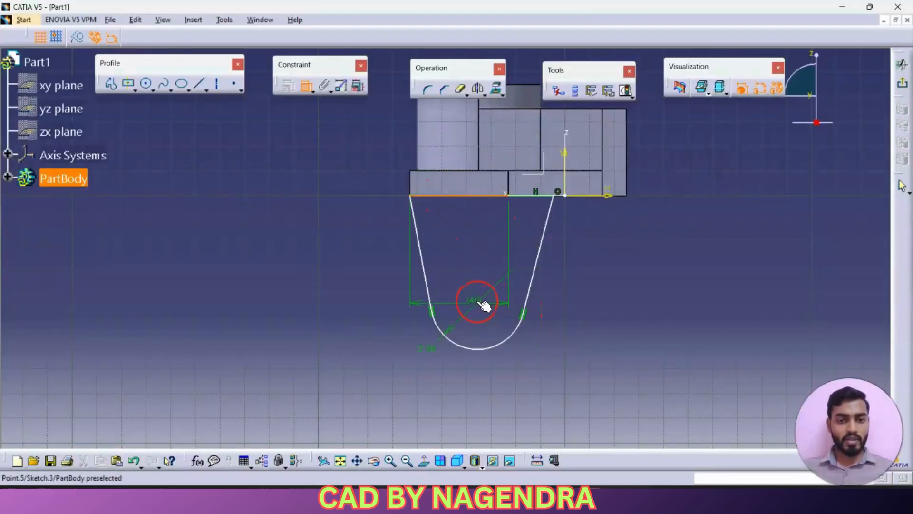
pyautogui.click(371, 264)
pyautogui.doubleClick(371, 262)
pyautogui.write('10')
pyautogui.press('Return')
# Step: Dimension the lug profile's width along the plate's bottom edge and set it to 61 mm, the sum of the drawing's 28 and 33 mm
pyautogui.hotkey('alt', 'Tab')
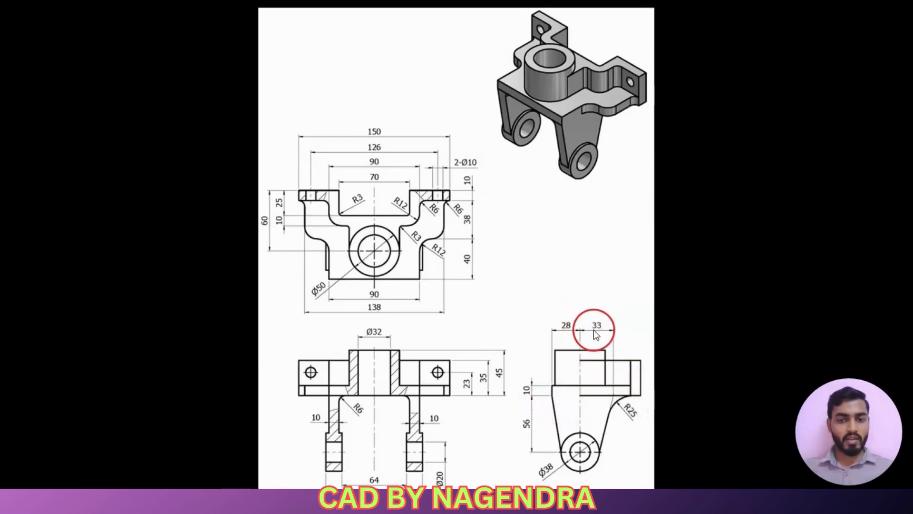
pyautogui.hotkey('alt', 'Tab')
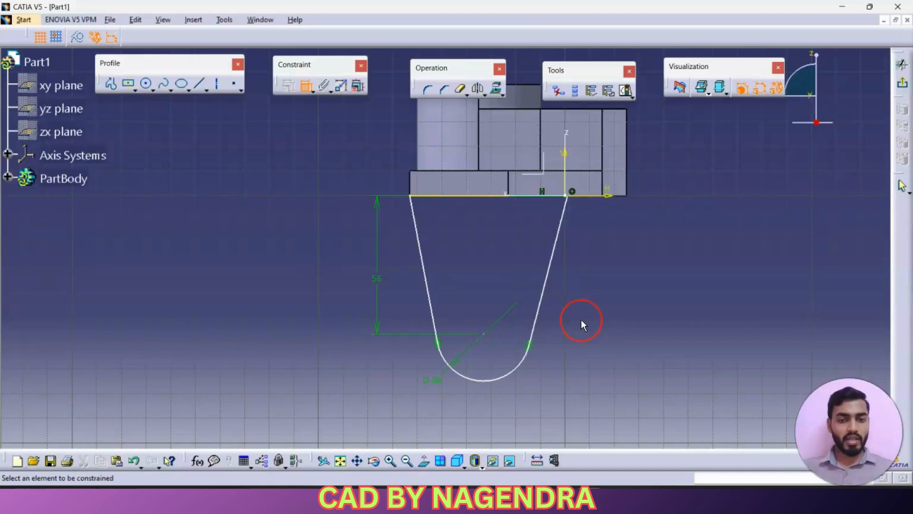
pyautogui.click(412, 196)
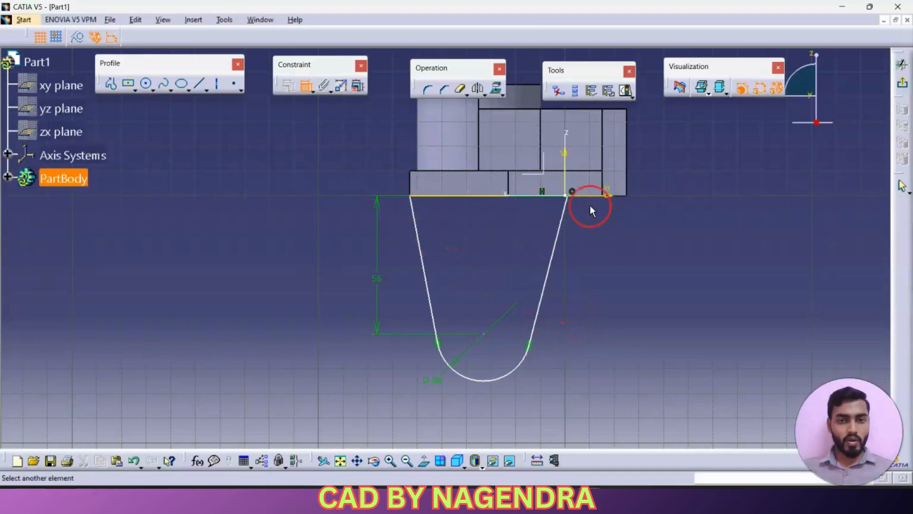
pyautogui.click(572, 195)
pyautogui.click(514, 116)
pyautogui.doubleClick(515, 117)
pyautogui.write('33')
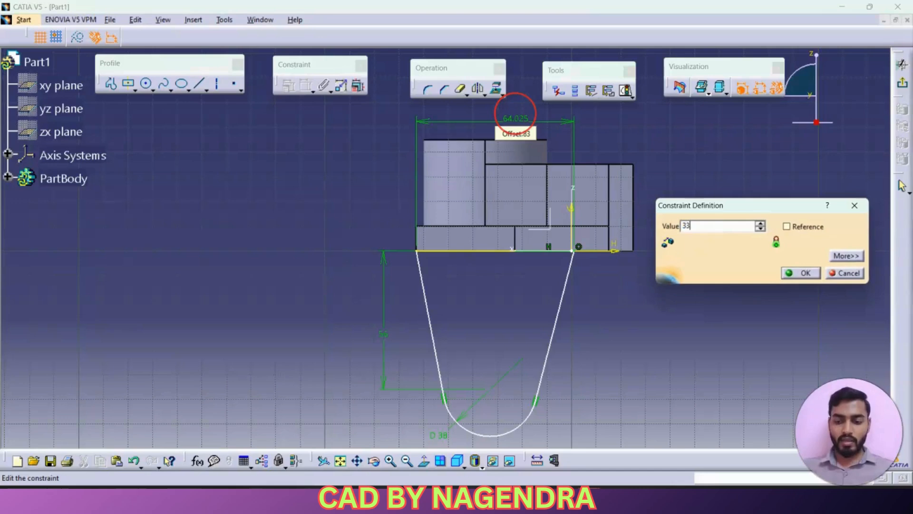
pyautogui.press('Return')
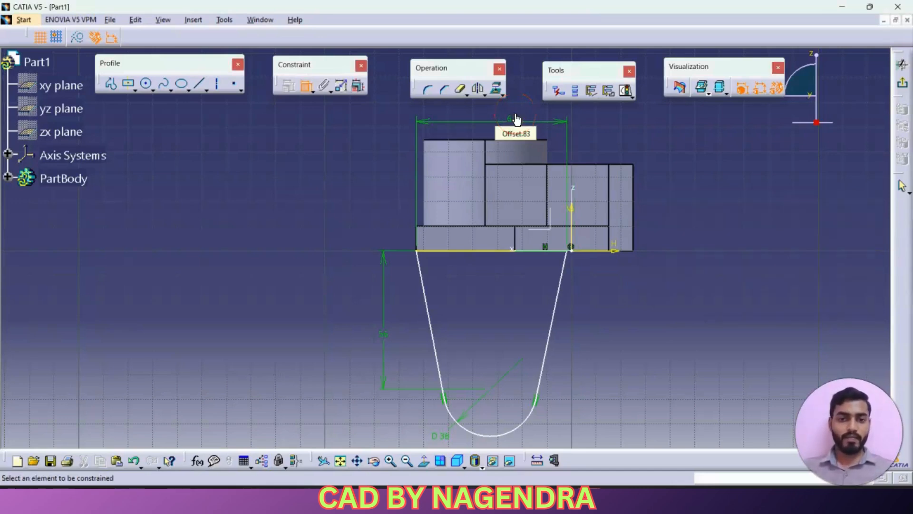
# Step: Test the lug sketch's remaining freedom by moving its slanted line and arc centre
pyautogui.click(304, 87)
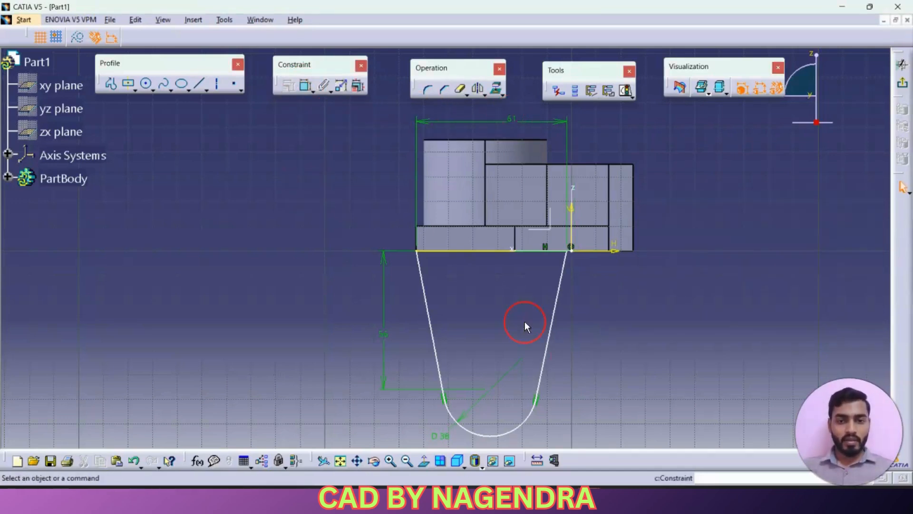
pyautogui.moveTo(563, 322)
pyautogui.mouseDown()
pyautogui.moveTo(499, 330)
pyautogui.moveTo(542, 330)
pyautogui.mouseUp()
pyautogui.moveTo(475, 392)
pyautogui.mouseDown()
pyautogui.moveTo(510, 383)
pyautogui.moveTo(488, 383)
pyautogui.mouseUp()
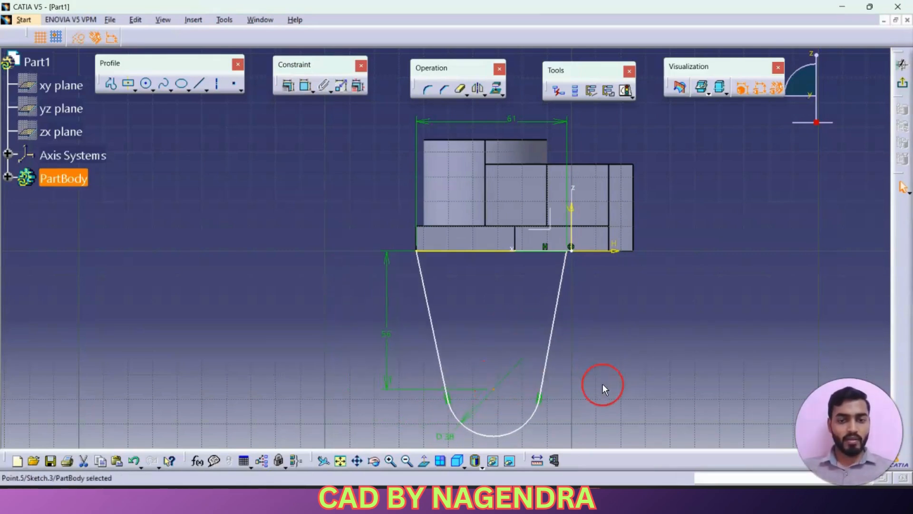
# Step: Dimension the horizontal distance from the lug's front corner to the arc's centre and set it to 28 mm, following the reference drawing
pyautogui.hotkey('alt', 'Tab')
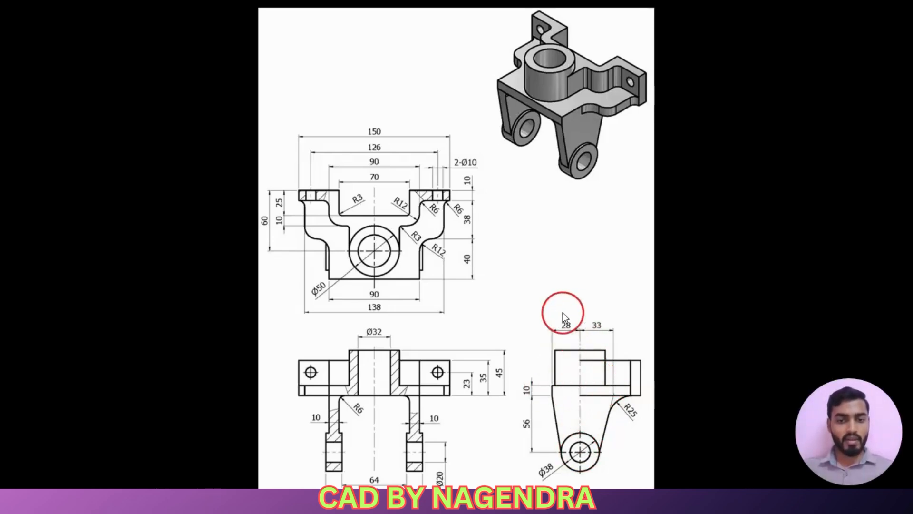
pyautogui.hotkey('alt', 'Tab')
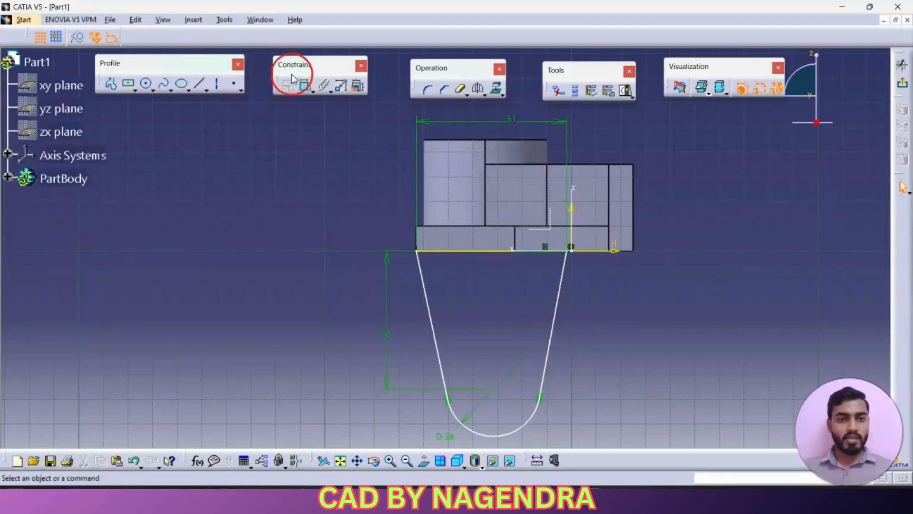
pyautogui.click(305, 85)
pyautogui.click(416, 253)
pyautogui.click(493, 389)
pyautogui.rightClick(465, 280)
pyautogui.click(506, 312)
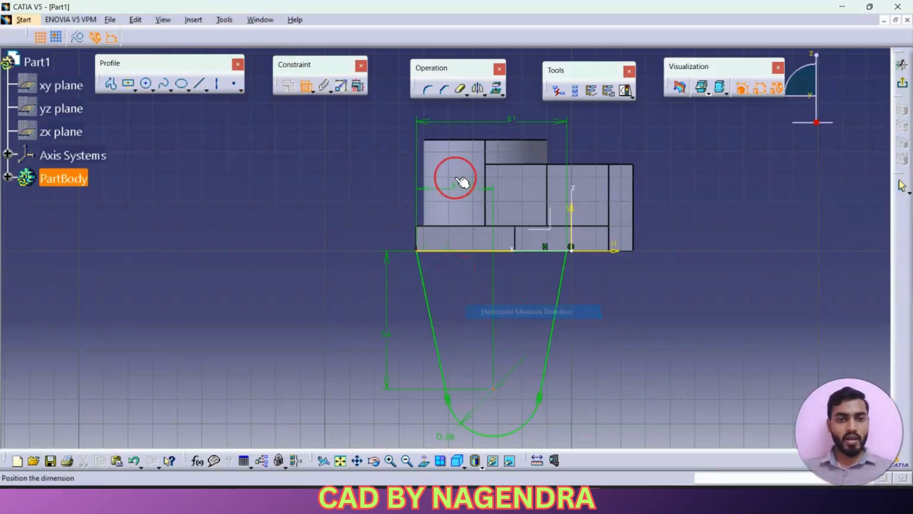
pyautogui.click(376, 138)
pyautogui.doubleClick(377, 140)
pyautogui.write('28')
pyautogui.press('Return')
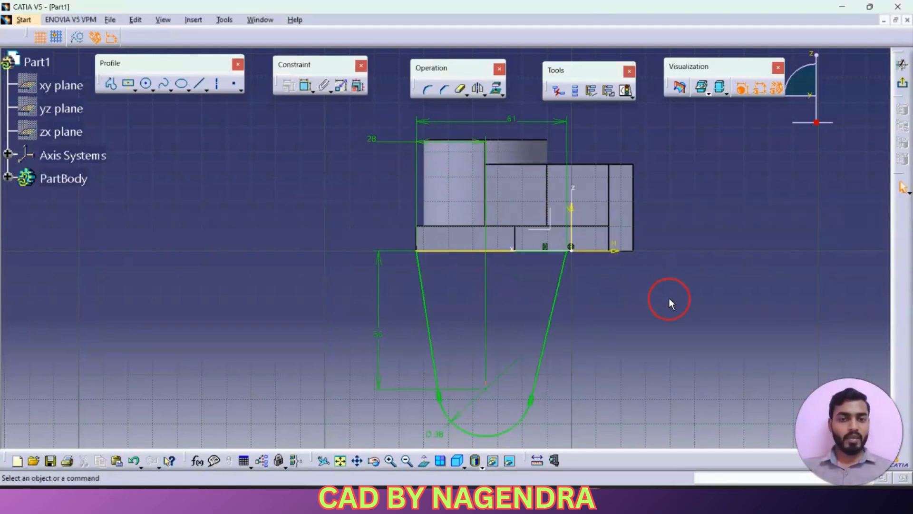
# Step: Exit the fully constrained lug sketch and look up the lug's thickness in the reference drawing
pyautogui.hotkey('alt', 'Tab')
pyautogui.hotkey('alt', 'Tab')
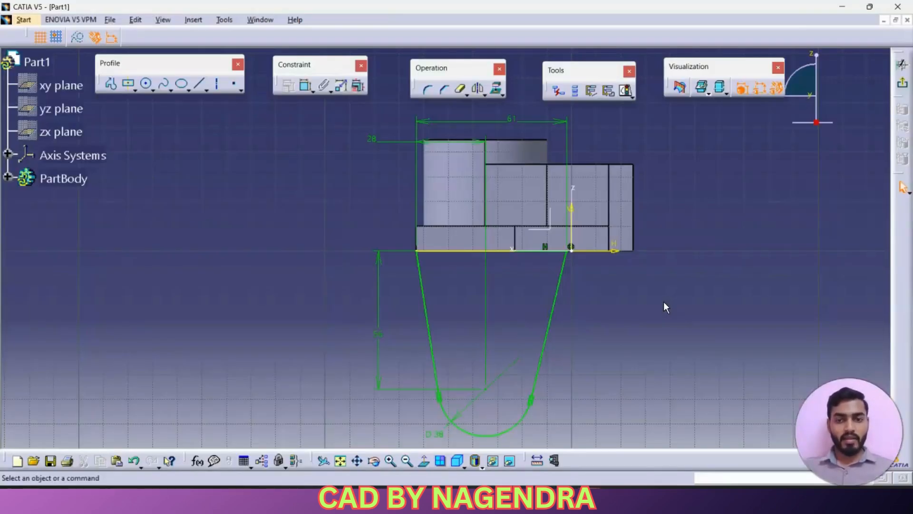
pyautogui.click(902, 84)
pyautogui.moveTo(602, 270)
pyautogui.mouseDown(button='middle')
pyautogui.moveTo(577, 236)
pyautogui.moveTo(644, 241)
pyautogui.mouseUp(button='middle')
pyautogui.hotkey('alt', 'Tab')
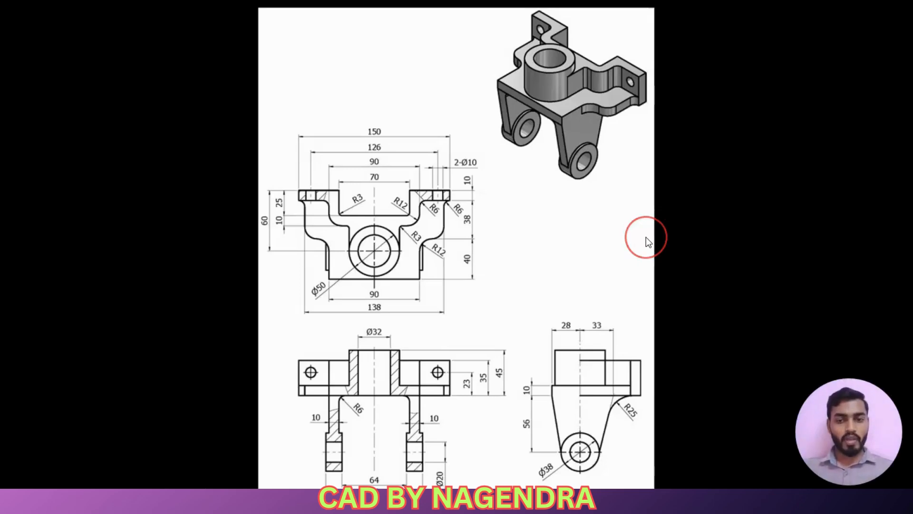
pyautogui.click(549, 398)
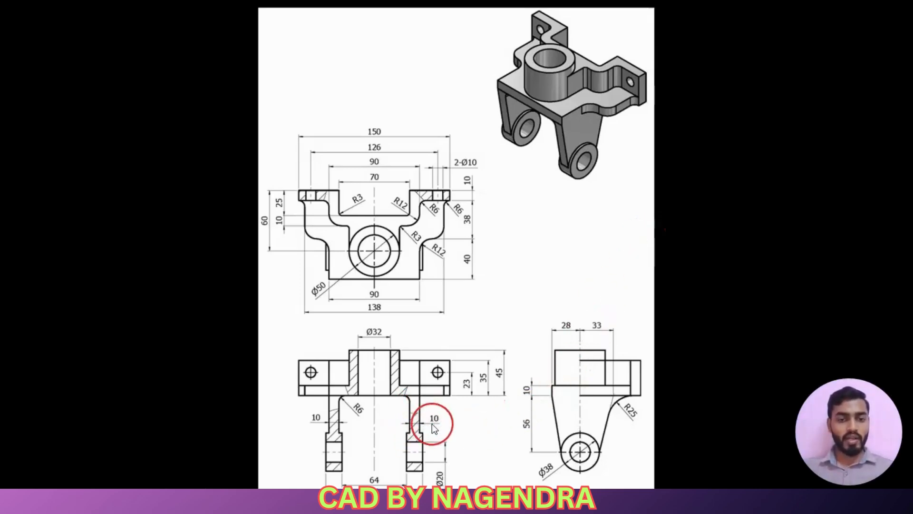
pyautogui.hotkey('alt', 'Tab')
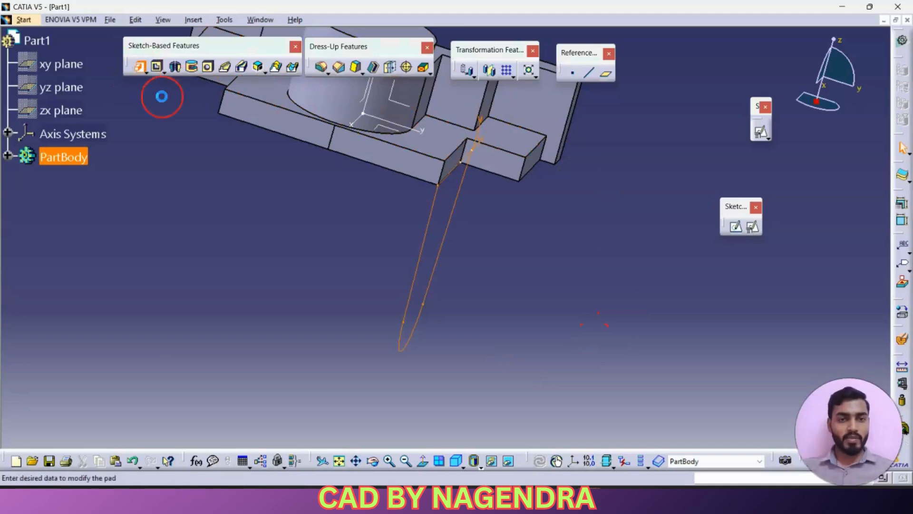
# Step: Pad the lug sketch 10 mm in the reversed direction, inward beneath the base plate
pyautogui.click(139, 66)
pyautogui.click(703, 306)
pyautogui.click(744, 204)
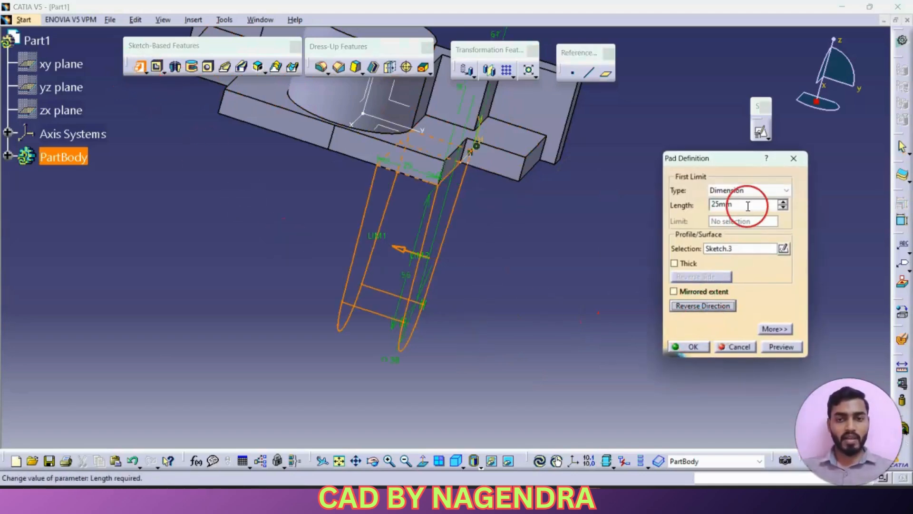
pyautogui.doubleClick(744, 204)
pyautogui.write('10')
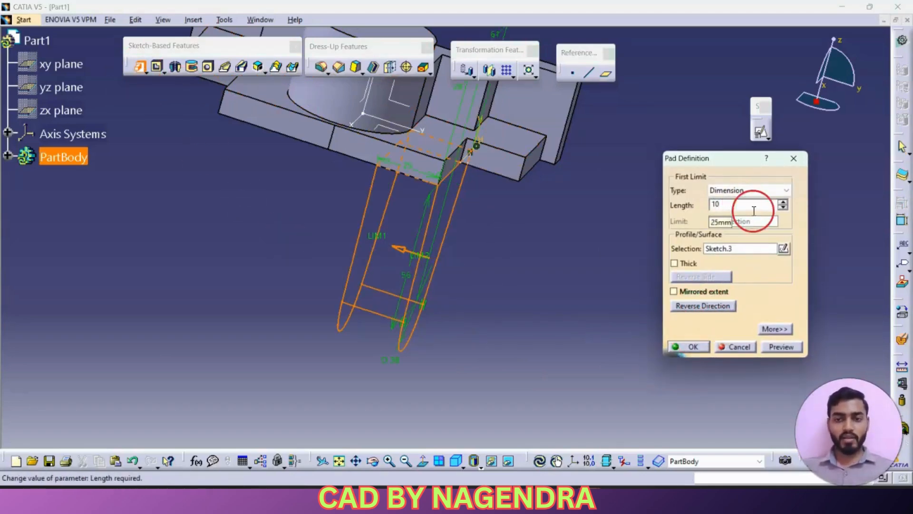
pyautogui.click(782, 347)
pyautogui.moveTo(585, 233); pyautogui.dragTo(514, 228, button='middle')
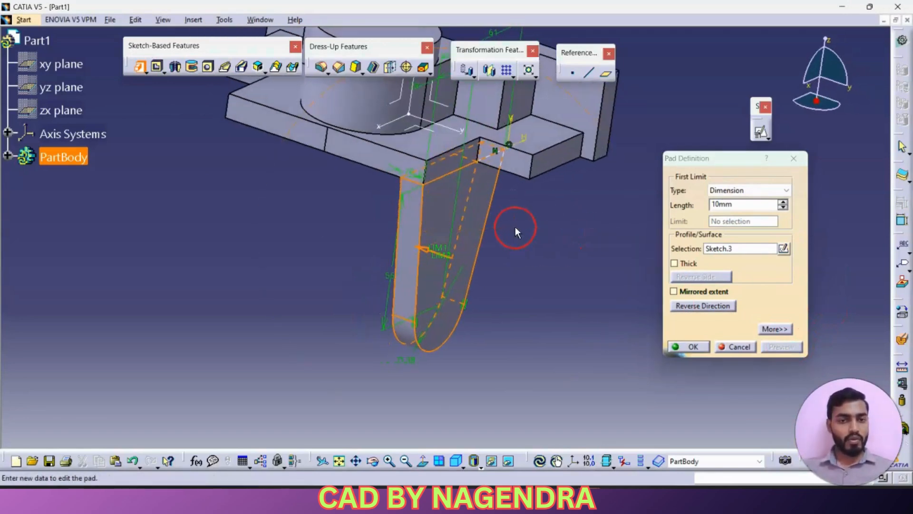
pyautogui.click(686, 346)
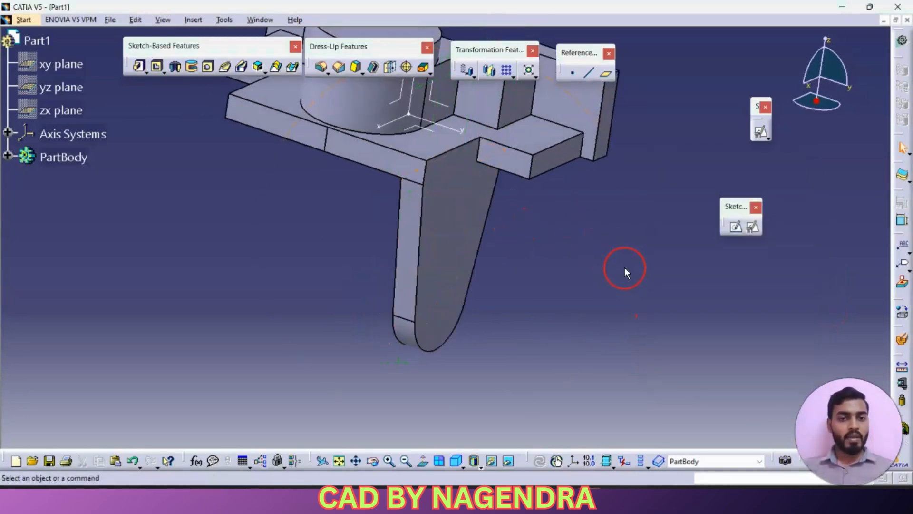
# Step: Pad the circular boss at the lug's end with a 3 mm first limit and a 13 mm second limit
pyautogui.hotkey('alt', 'Tab')
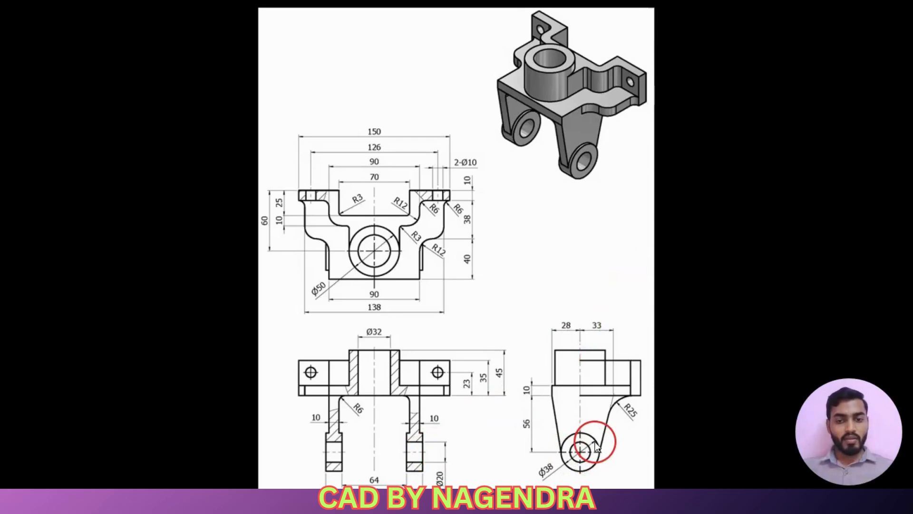
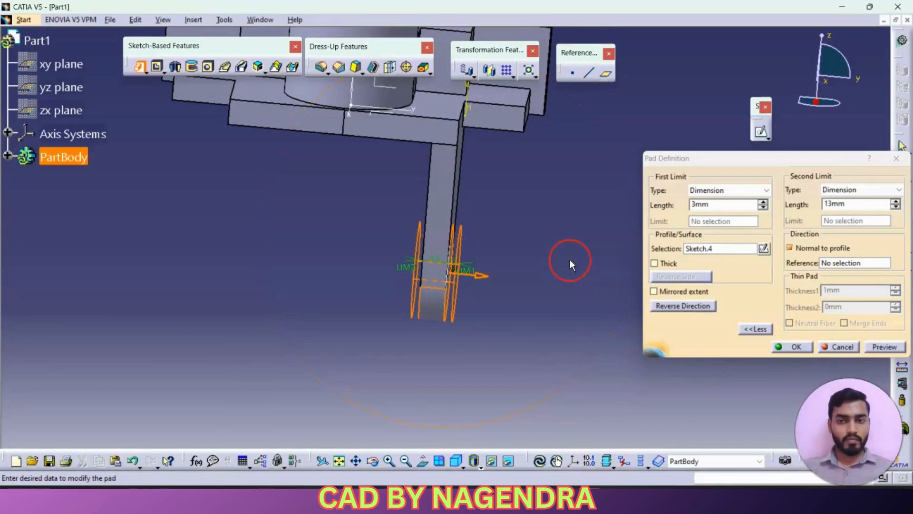
pyautogui.click(792, 347)
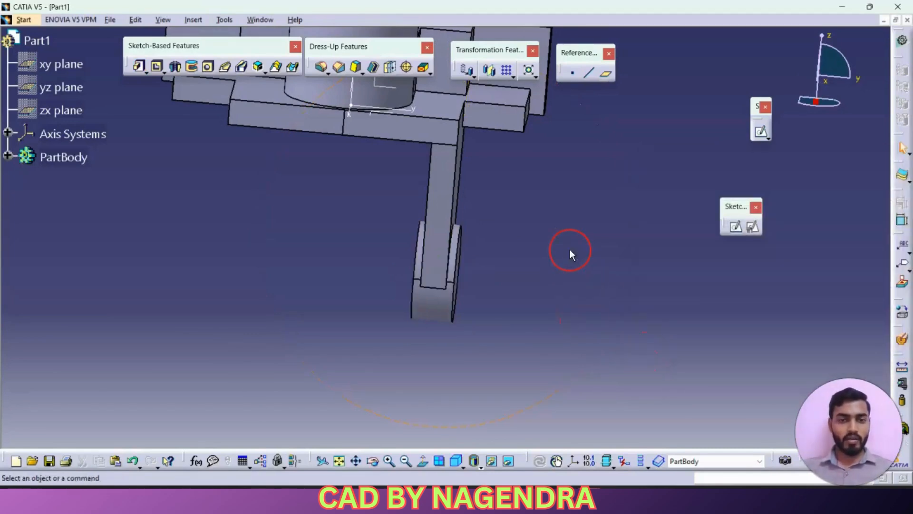
pyautogui.moveTo(569, 249); pyautogui.dragTo(532, 264, button='middle')
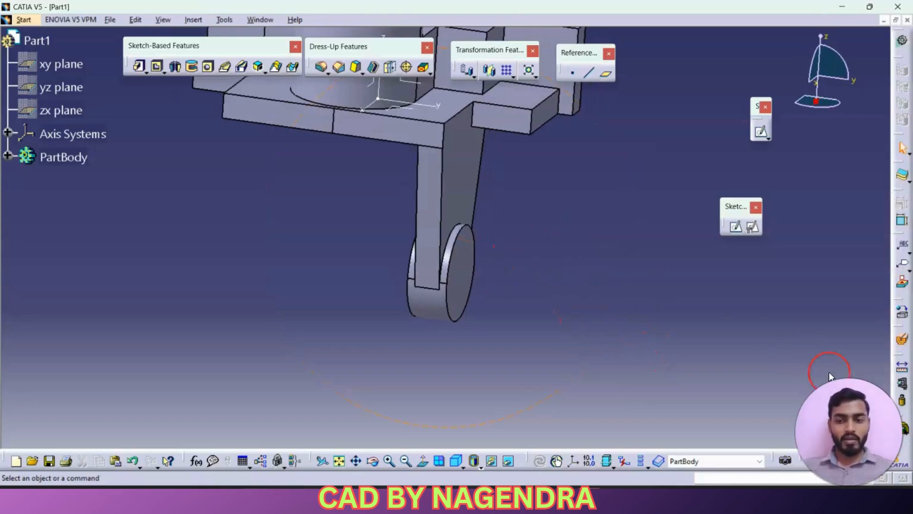
# Step: Measure the distance between the two flat faces of the lug's circular boss without keeping the measurement
pyautogui.moveTo(898, 354); pyautogui.dragTo(802, 344)
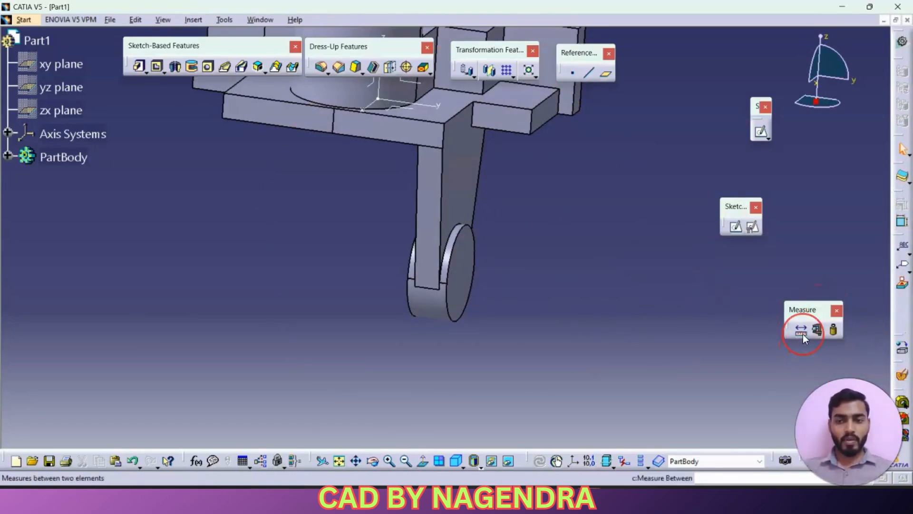
pyautogui.click(803, 334)
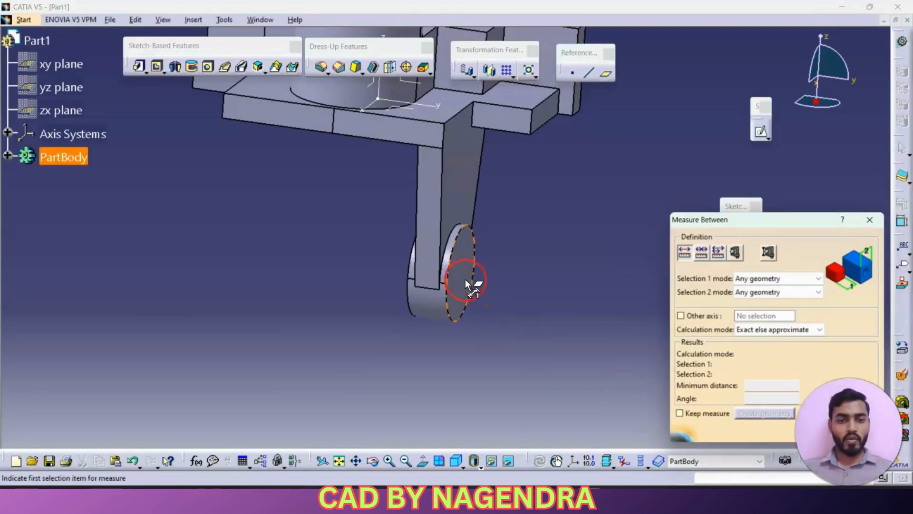
pyautogui.click(465, 278)
pyautogui.moveTo(404, 298); pyautogui.dragTo(461, 350, button='middle')
pyautogui.click(421, 279)
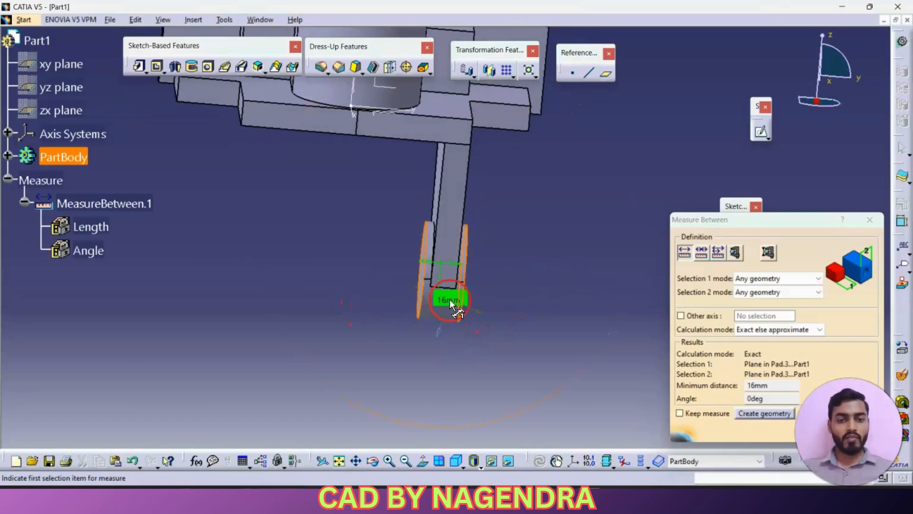
pyautogui.moveTo(450, 303); pyautogui.dragTo(447, 352)
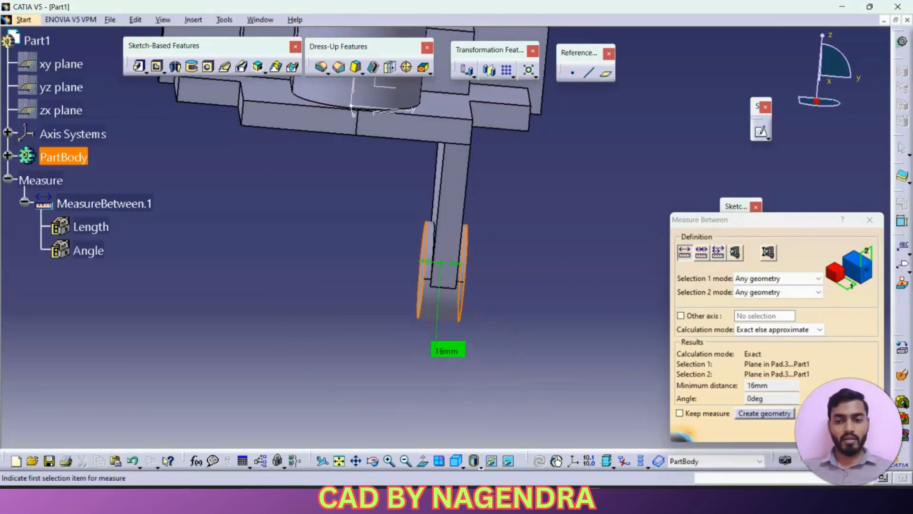
pyautogui.click(813, 429)
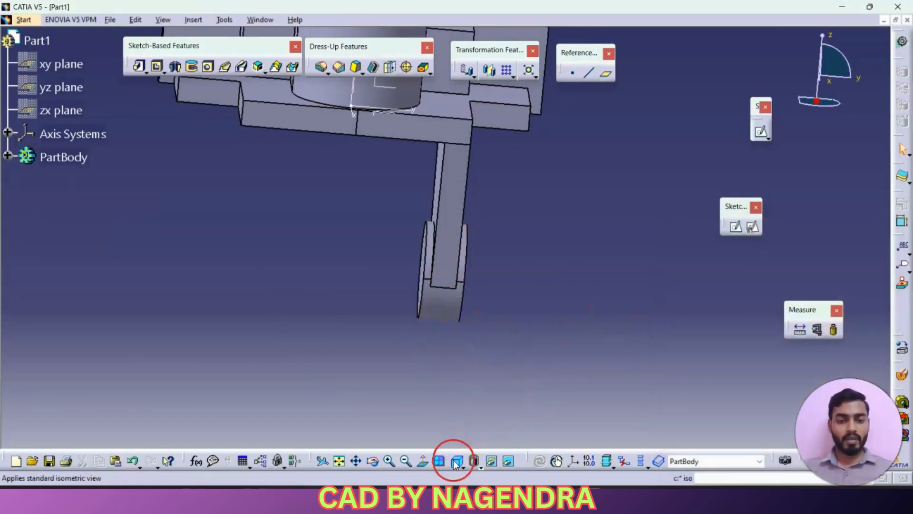
# Step: Mirror the side lug pad and its circular boss pad about the central zx plane, accepting the non-movable sub-elements
pyautogui.click(454, 461)
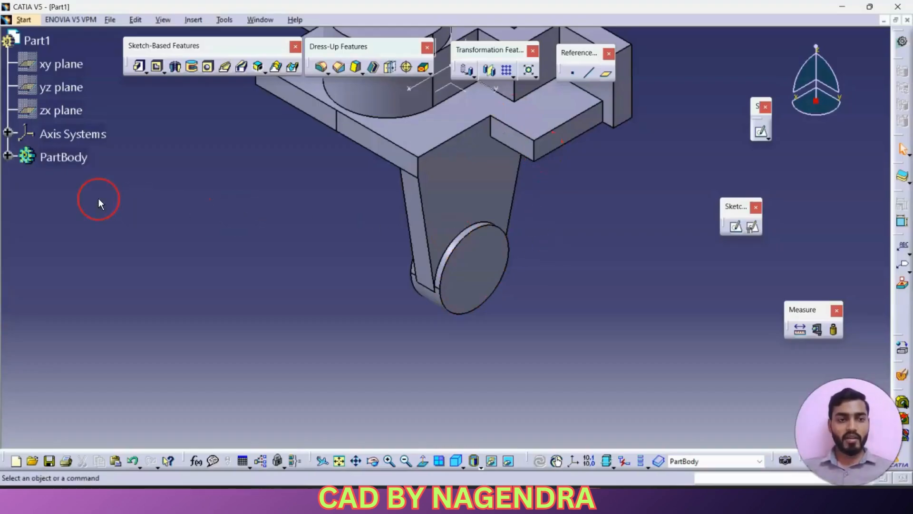
pyautogui.click(8, 156)
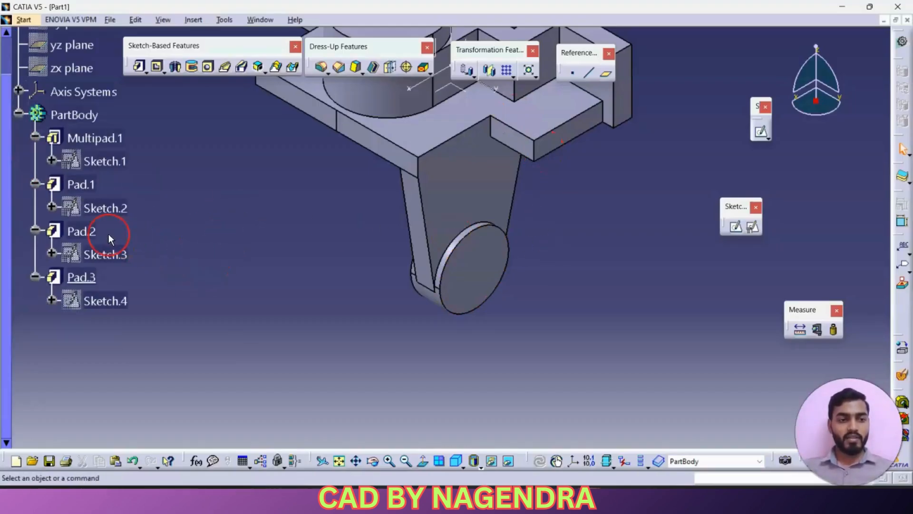
pyautogui.click(91, 231)
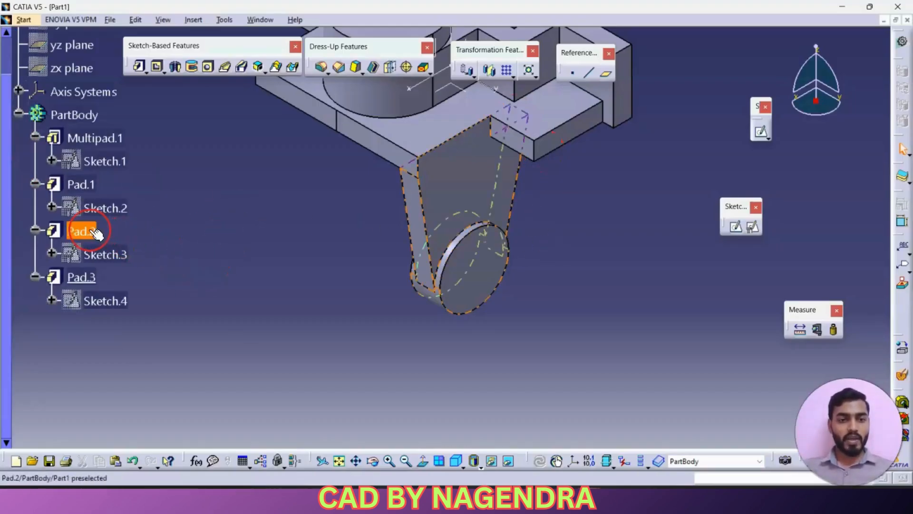
pyautogui.keyDown('ctrl'); pyautogui.click(81, 276); pyautogui.keyUp('ctrl')
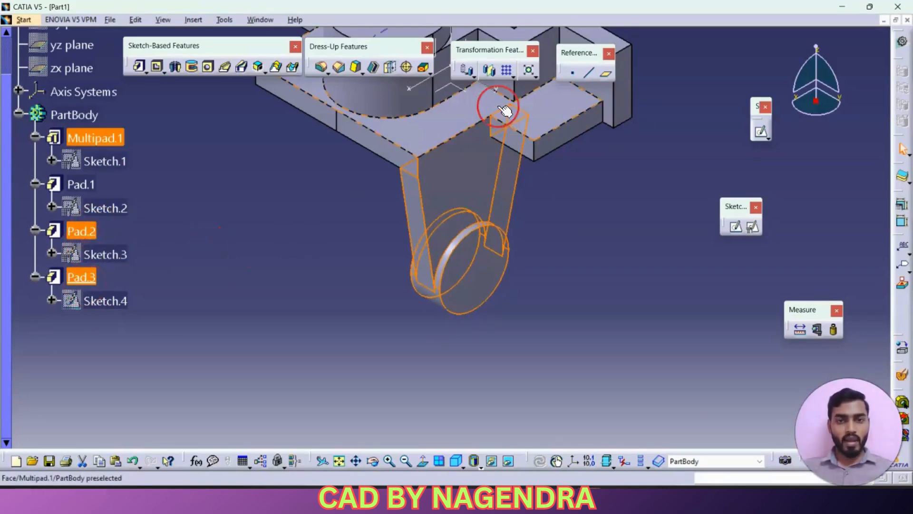
pyautogui.click(490, 71)
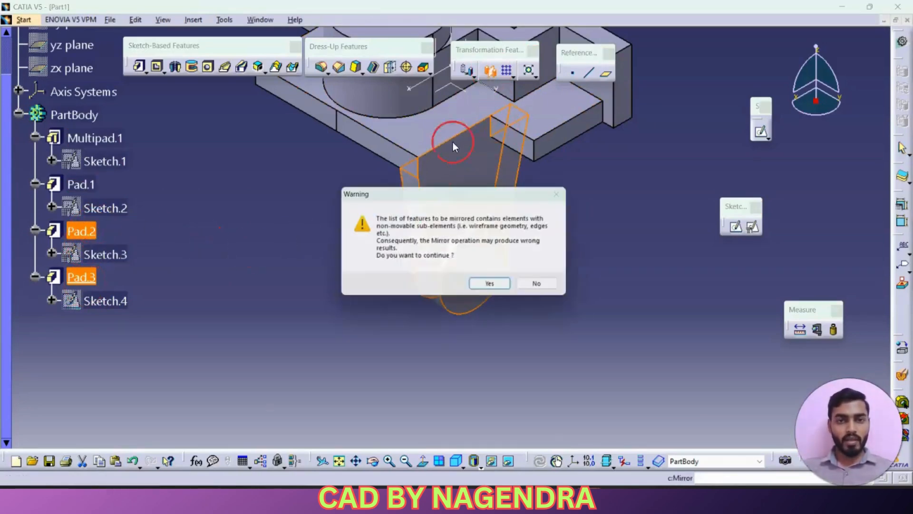
pyautogui.click(495, 287)
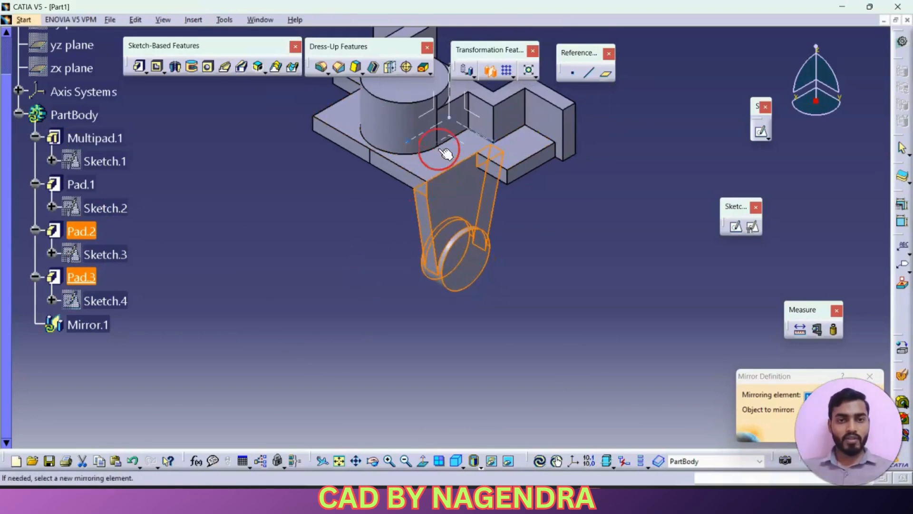
pyautogui.click(436, 114)
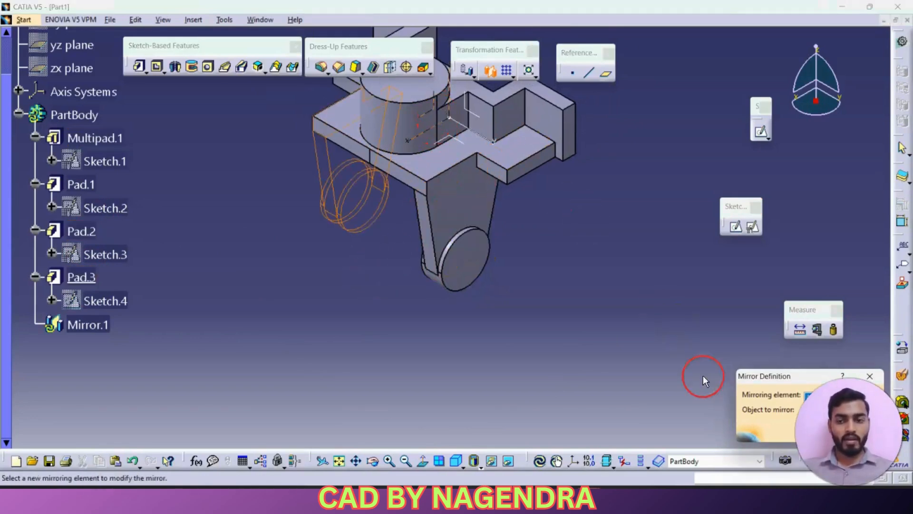
pyautogui.click(806, 431)
pyautogui.click(604, 314)
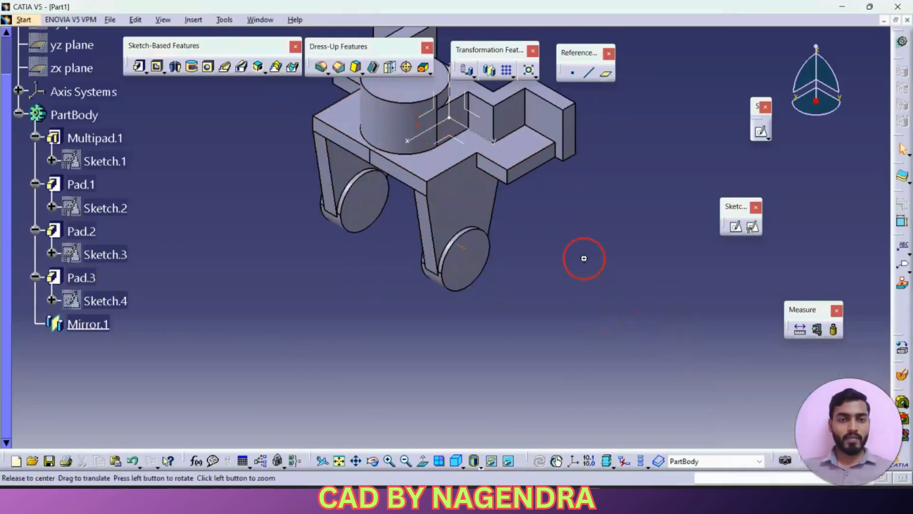
# Step: Fillet the two inner vertical corner edges of the wall's rear recess with a 3 mm radius, following the reference drawing
pyautogui.moveTo(583, 259); pyautogui.dragTo(583, 354, button='middle')
pyautogui.moveTo(583, 245)
pyautogui.mouseDown(button='middle')
pyautogui.moveTo(597, 278)
pyautogui.moveTo(607, 214)
pyautogui.moveTo(612, 286)
pyautogui.mouseUp(button='middle')
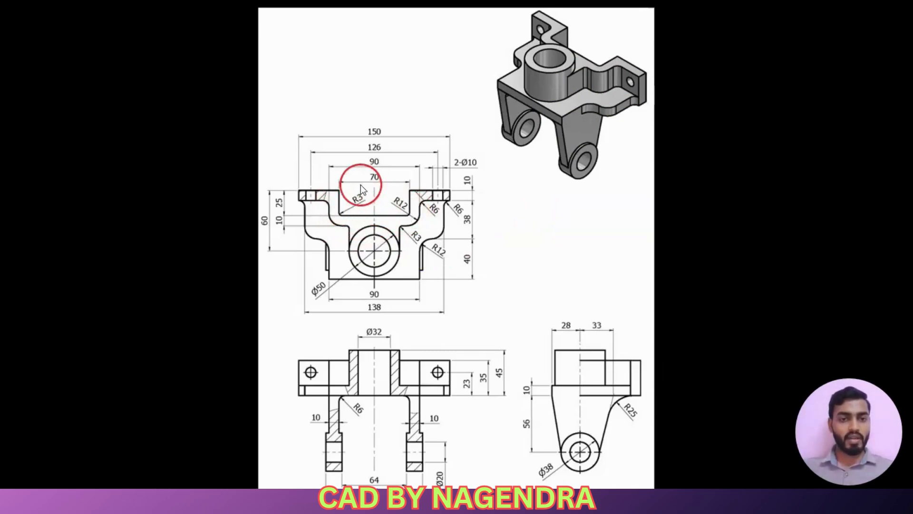
pyautogui.hotkey('alt', 'Tab')
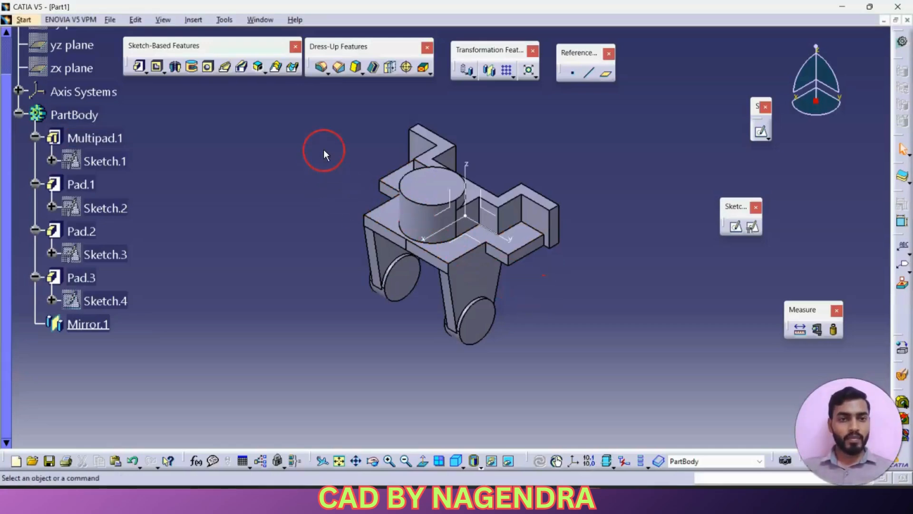
pyautogui.click(321, 71)
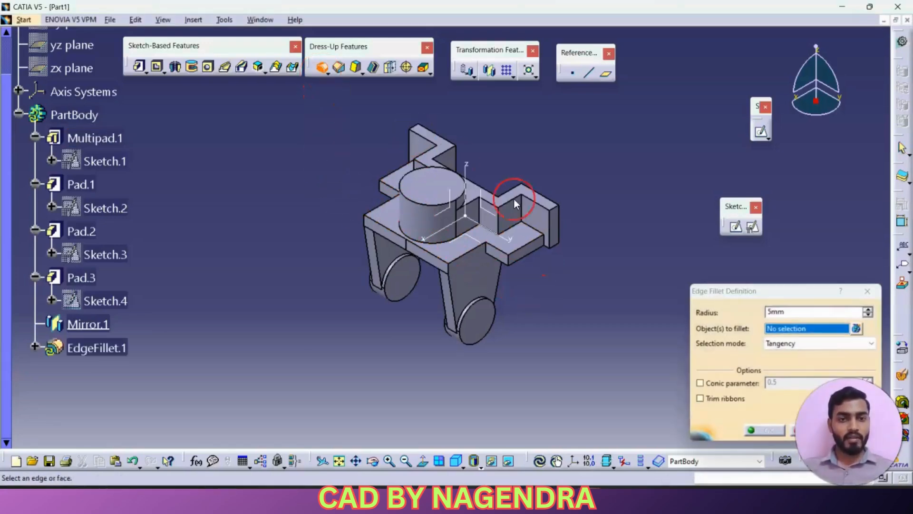
pyautogui.moveTo(587, 195); pyautogui.dragTo(505, 194, button='middle')
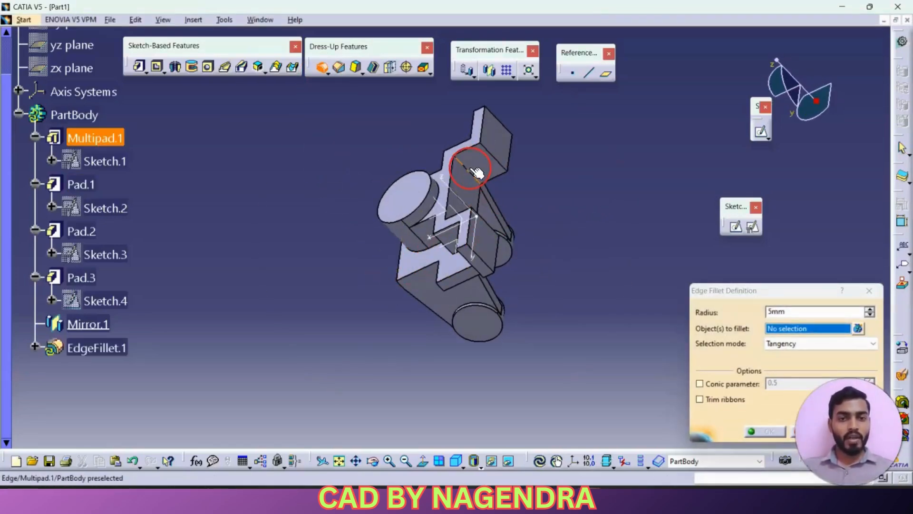
pyautogui.click(467, 167)
pyautogui.moveTo(466, 167); pyautogui.dragTo(457, 328, button='middle')
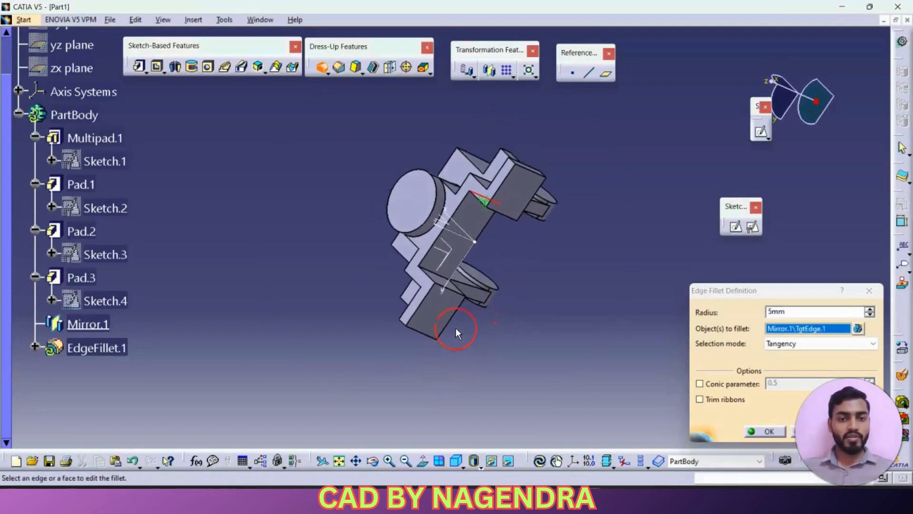
pyautogui.click(440, 276)
pyautogui.click(784, 309)
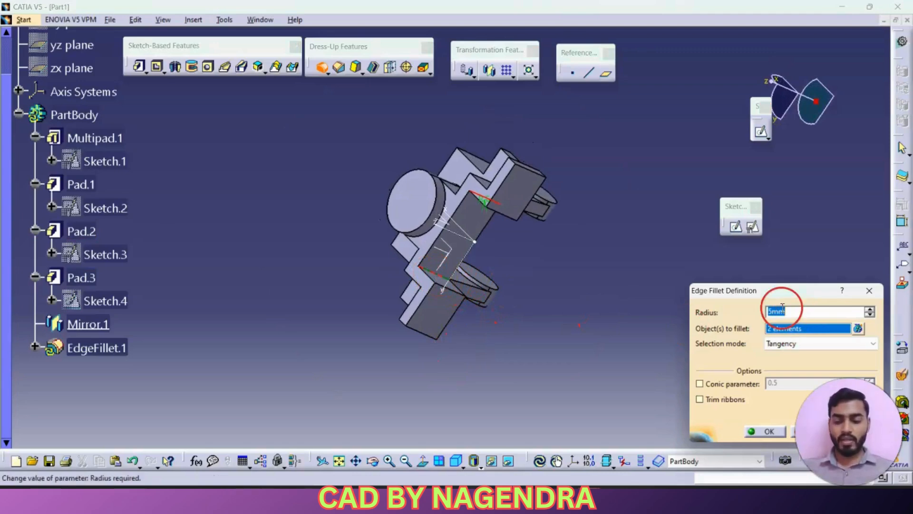
pyautogui.write('3')
pyautogui.click(766, 430)
pyautogui.click(484, 333)
# Step: Check the corner radii in the reference drawing and fillet the two vertical edges where the wall's sides meet the end flanges at 6 mm
pyautogui.hotkey('alt', 'Tab')
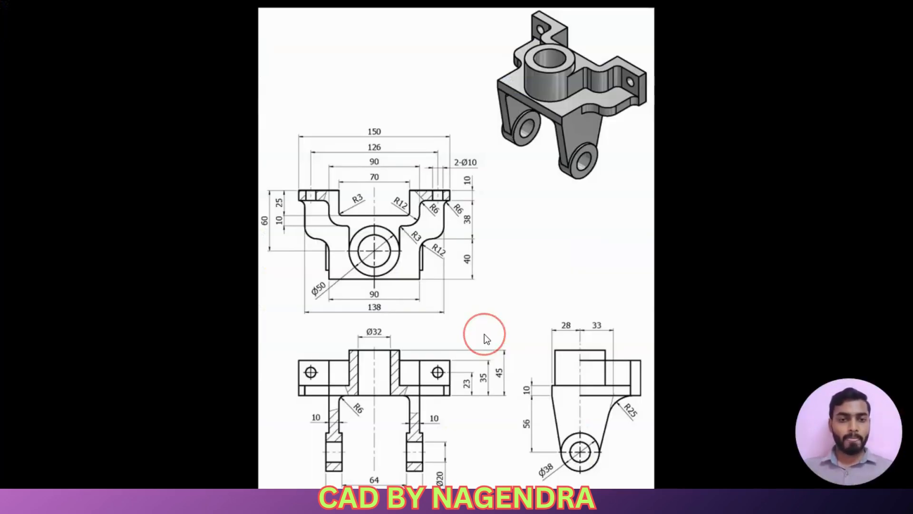
pyautogui.click(435, 249)
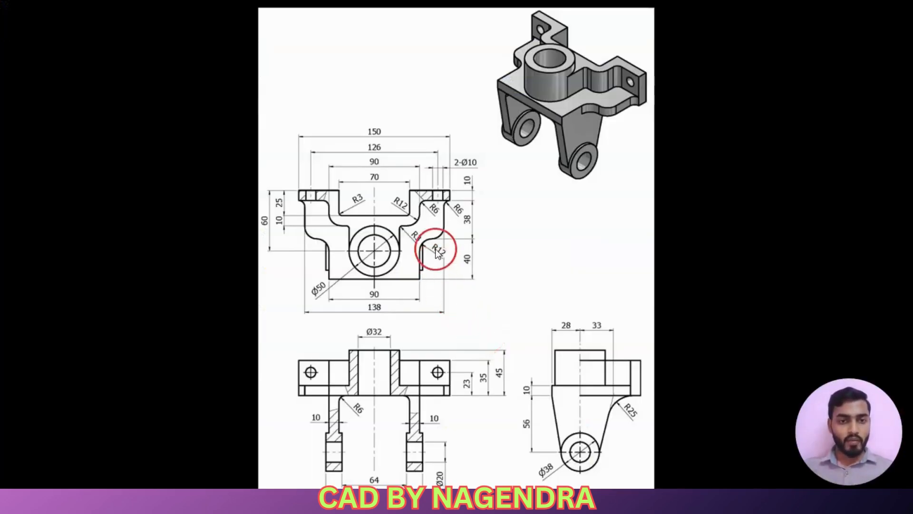
pyautogui.click(417, 205)
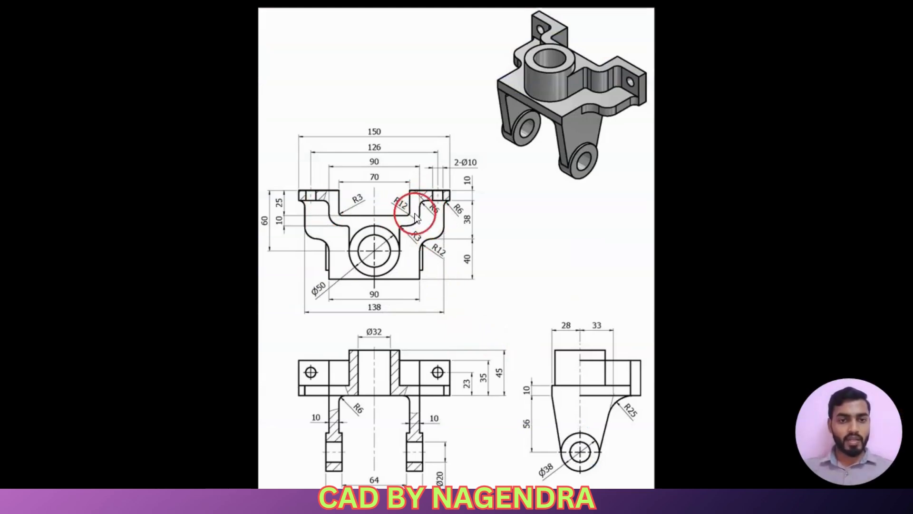
pyautogui.hotkey('alt', 'Tab')
pyautogui.moveTo(436, 280)
pyautogui.mouseDown(button='middle')
pyautogui.moveTo(394, 230)
pyautogui.moveTo(387, 326)
pyautogui.moveTo(501, 320)
pyautogui.moveTo(572, 296)
pyautogui.moveTo(592, 249)
pyautogui.mouseUp(button='middle')
pyautogui.hotkey('alt', 'Tab')
pyautogui.hotkey('alt', 'Tab')
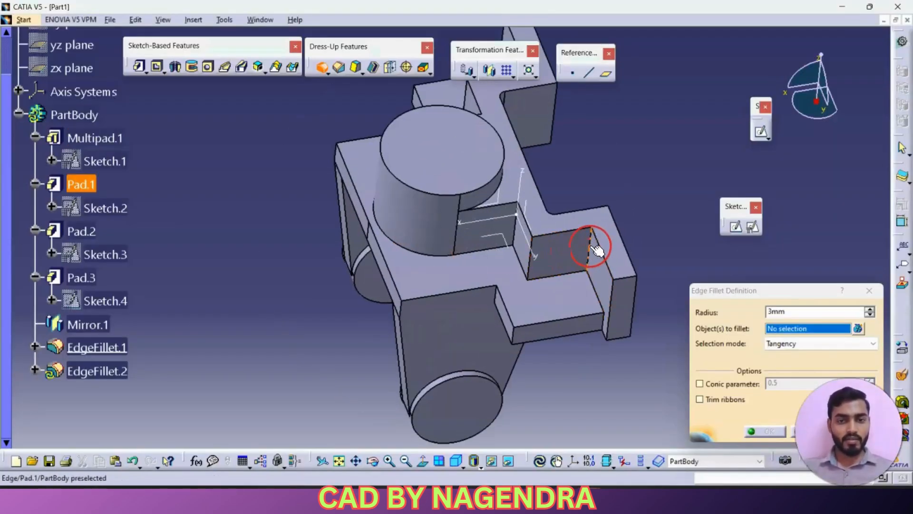
pyautogui.click(594, 245)
pyautogui.moveTo(367, 271); pyautogui.dragTo(481, 261, button='middle')
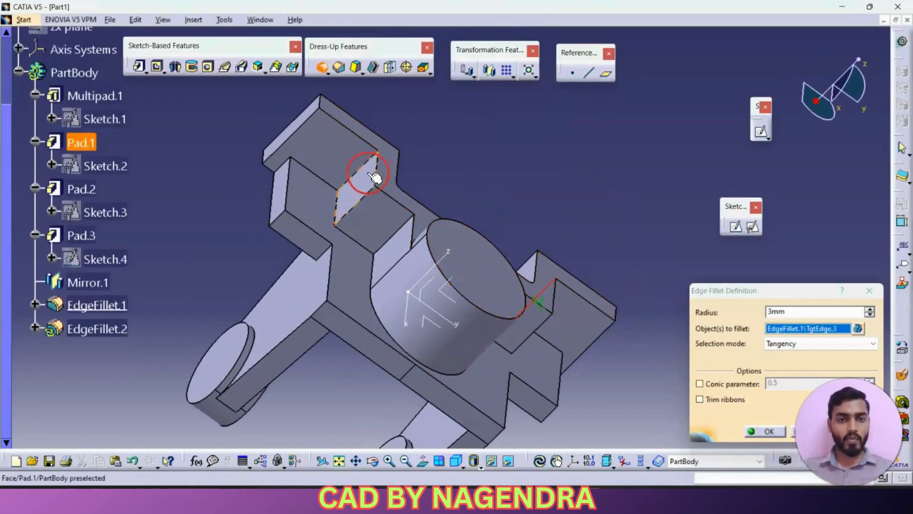
pyautogui.click(360, 165)
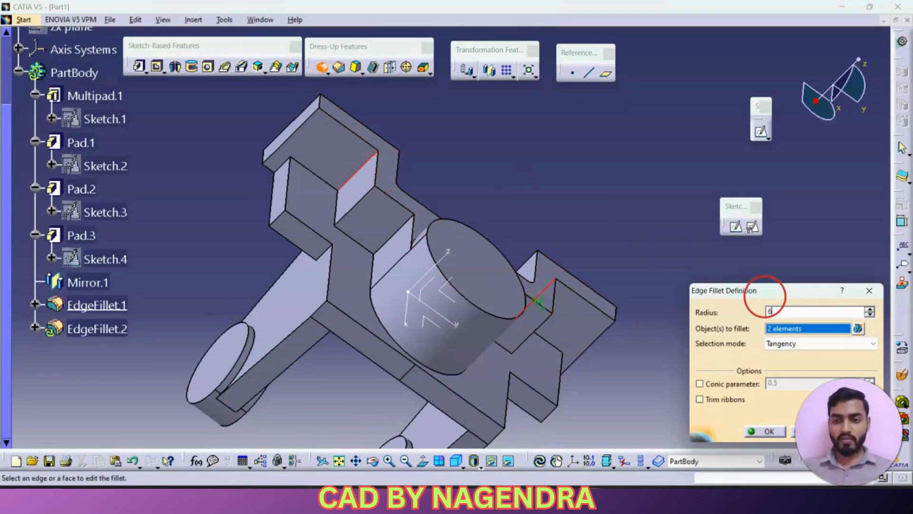
pyautogui.hotkey('alt', 'Tab')
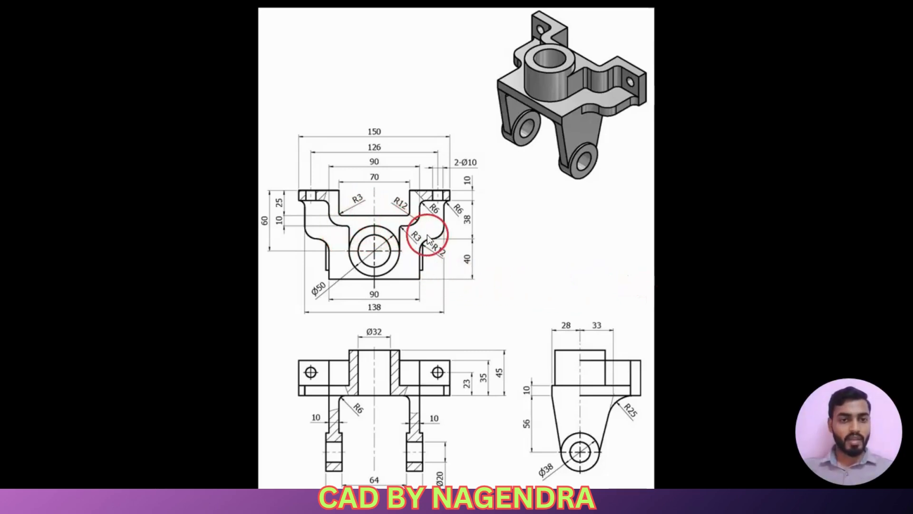
pyautogui.hotkey('alt', 'Tab')
pyautogui.click(813, 429)
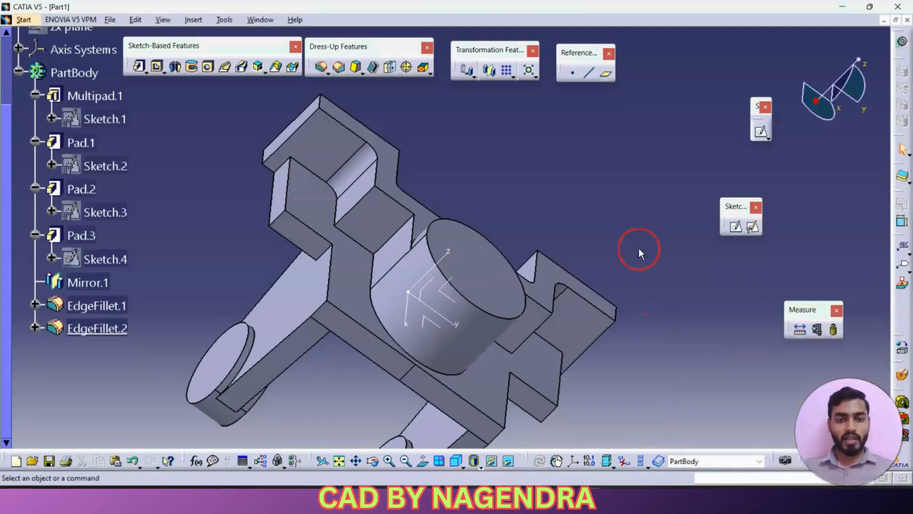
# Step: Add the two vertical corner edges between the wall and the boss's connecting block to the existing 3 mm recess fillet
pyautogui.moveTo(640, 251); pyautogui.dragTo(403, 292, button='middle')
pyautogui.doubleClick(485, 202)
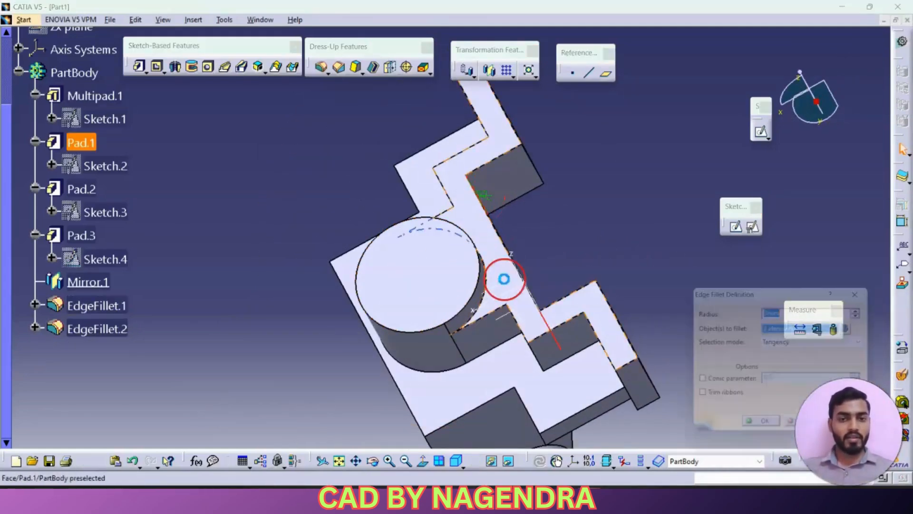
pyautogui.moveTo(480, 295)
pyautogui.mouseDown(button='middle')
pyautogui.moveTo(459, 274)
pyautogui.moveTo(532, 196)
pyautogui.mouseUp(button='middle')
pyautogui.hotkey('alt', 'Tab')
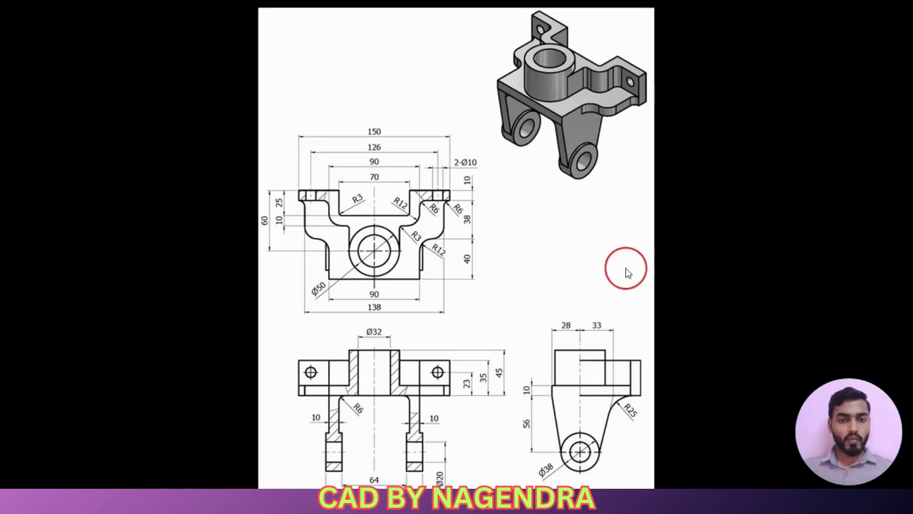
pyautogui.hotkey('alt', 'Tab')
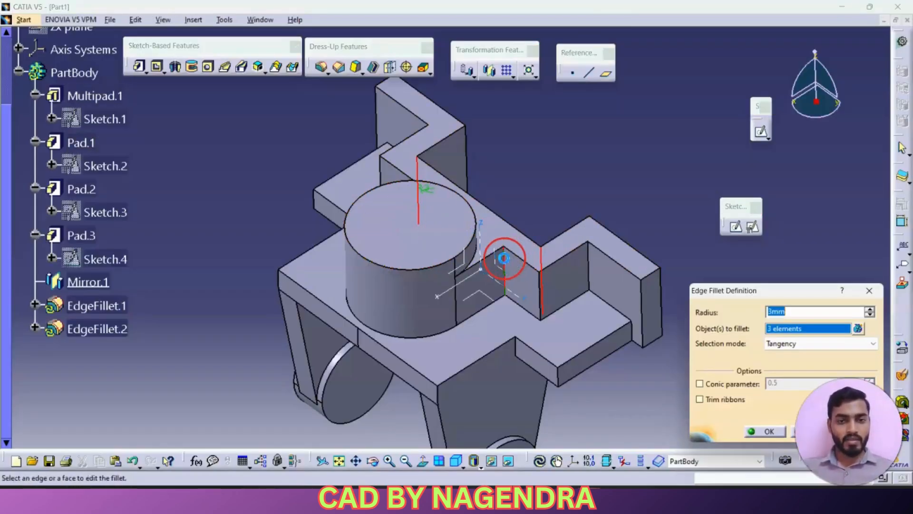
pyautogui.moveTo(508, 259)
pyautogui.mouseDown(button='middle')
pyautogui.moveTo(387, 299)
pyautogui.moveTo(575, 274)
pyautogui.mouseUp(button='middle')
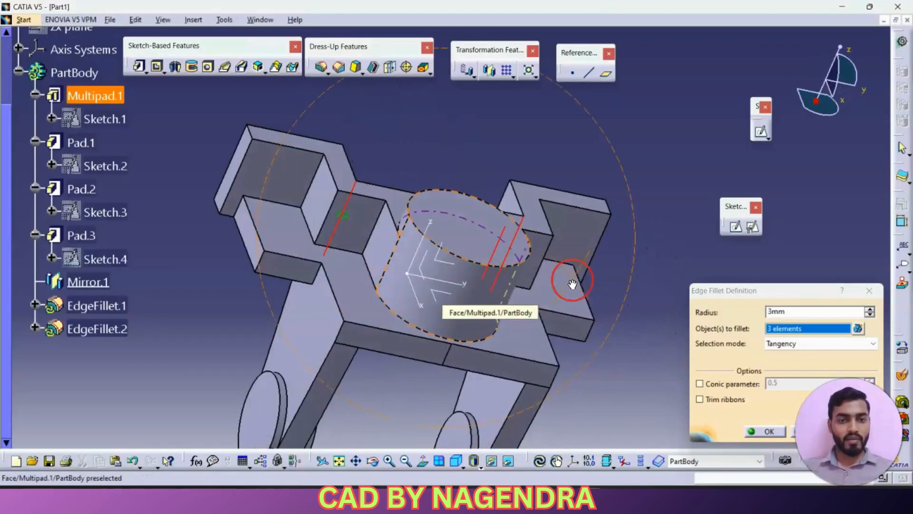
pyautogui.click(383, 229)
pyautogui.click(763, 431)
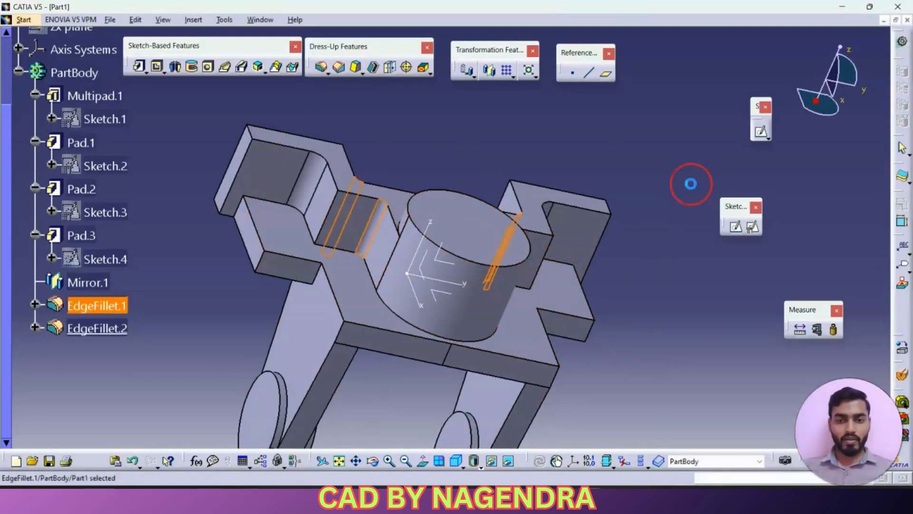
pyautogui.click(680, 169)
# Step: Look up the plate's corner radius in the reference drawing and fillet the base plate's two inner step corners at 12 mm
pyautogui.moveTo(667, 157); pyautogui.dragTo(540, 198, button='middle')
pyautogui.hotkey('alt', 'Tab')
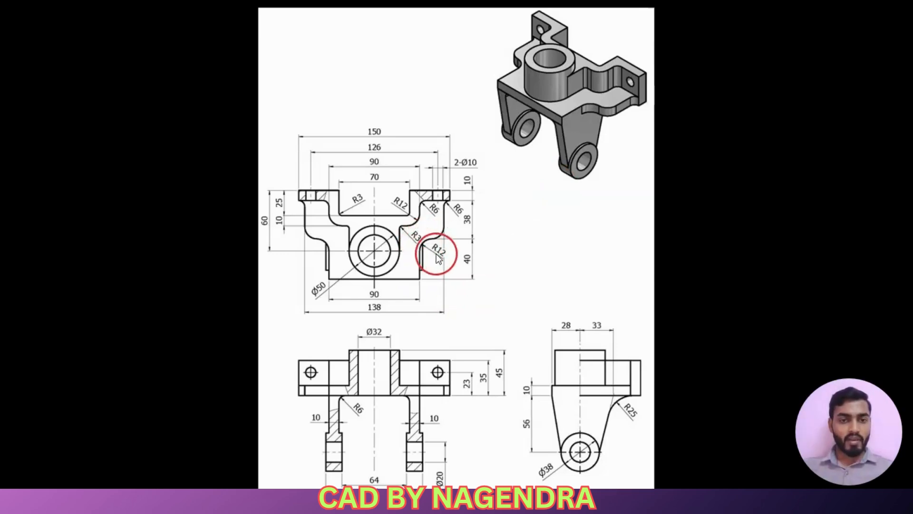
pyautogui.hotkey('alt', 'Tab')
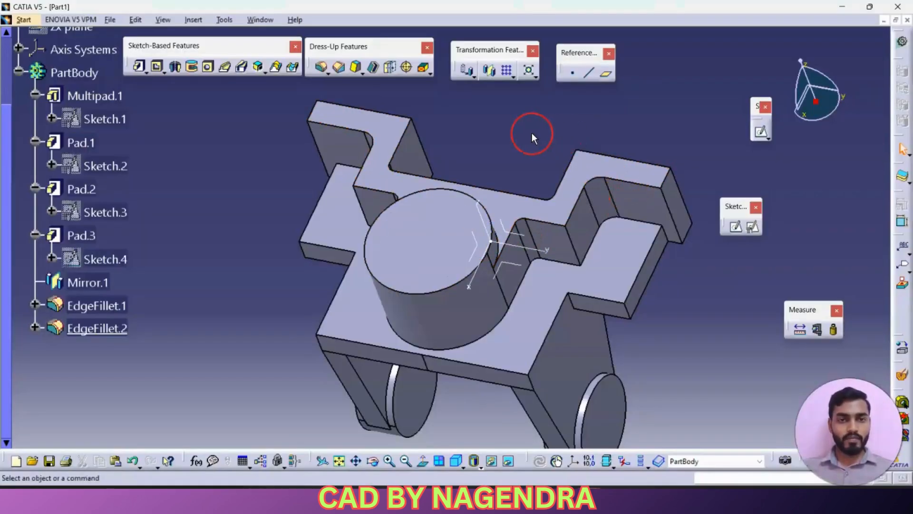
pyautogui.click(320, 71)
pyautogui.hotkey('alt', 'Tab')
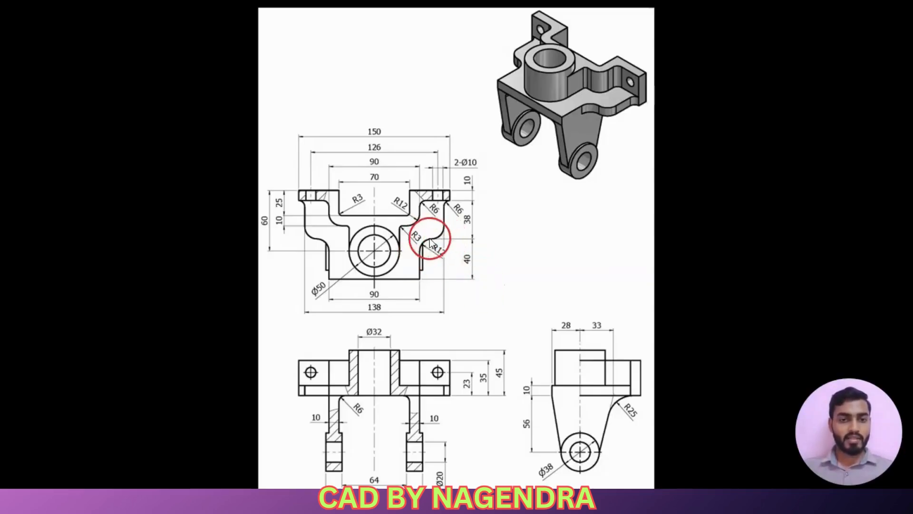
pyautogui.hotkey('alt', 'Tab')
pyautogui.click(576, 306)
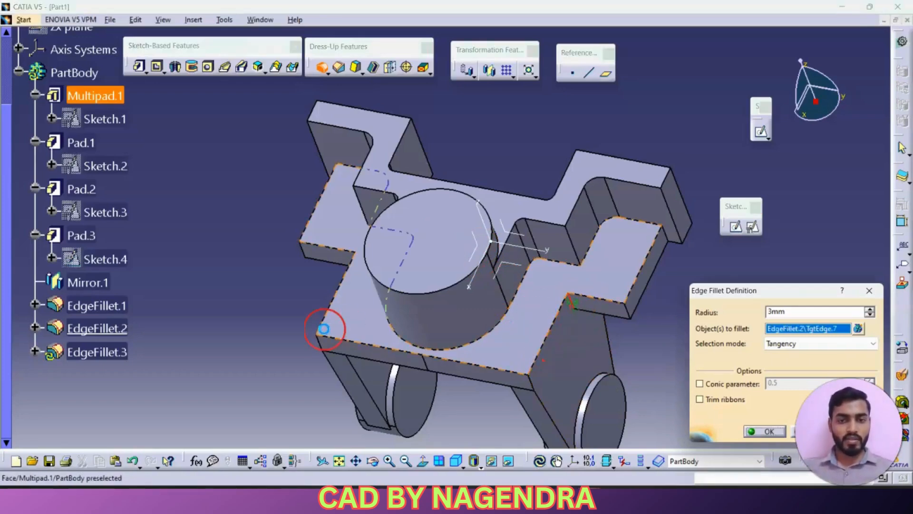
pyautogui.moveTo(326, 322); pyautogui.dragTo(485, 291, button='middle')
pyautogui.hotkey('alt', 'Tab')
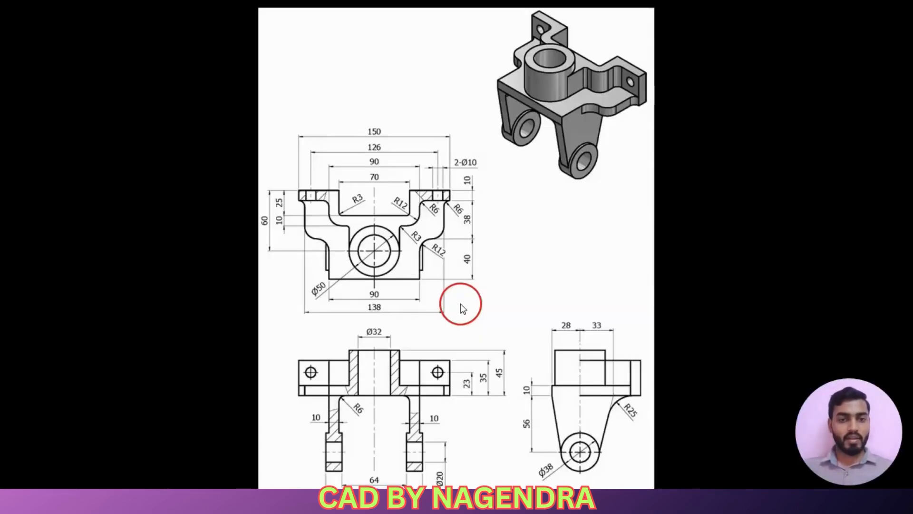
pyautogui.hotkey('alt', 'Tab')
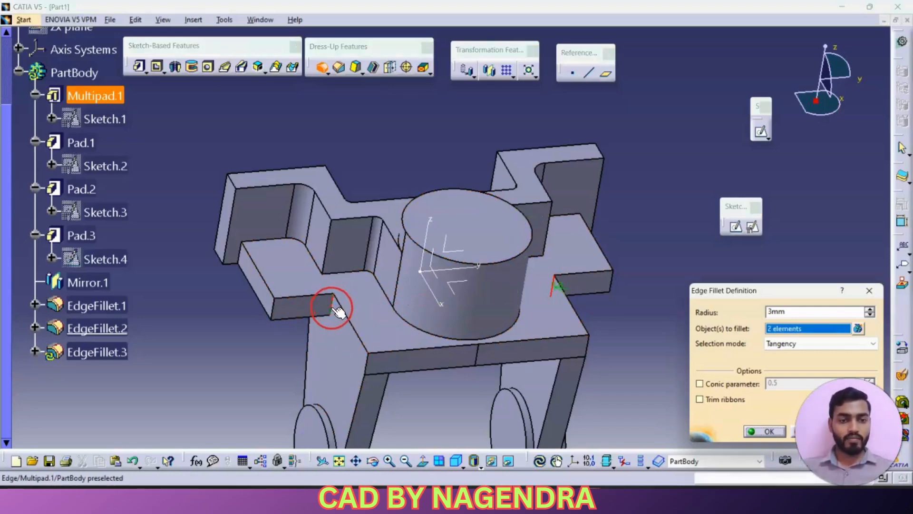
pyautogui.click(336, 312)
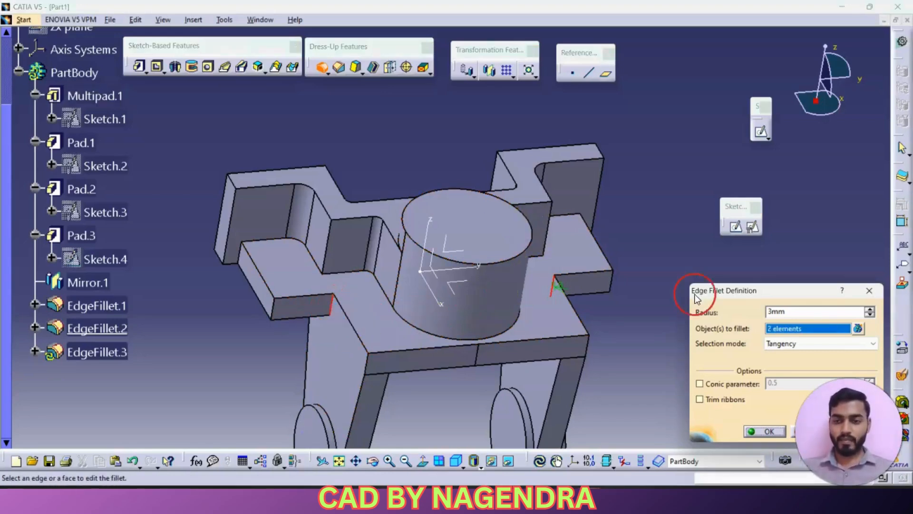
pyautogui.click(819, 306)
pyautogui.write('10')
pyautogui.press('Return')
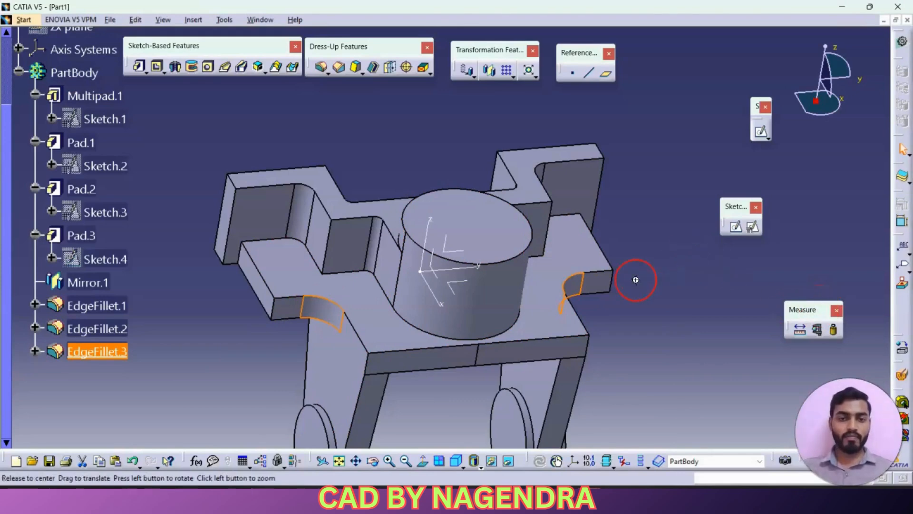
# Step: Check the reference drawing and add the two vertical edges where the plate's sides meet the end flanges to the existing 6 mm fillet
pyautogui.moveTo(636, 279); pyautogui.dragTo(653, 362, button='middle')
pyautogui.click(659, 366)
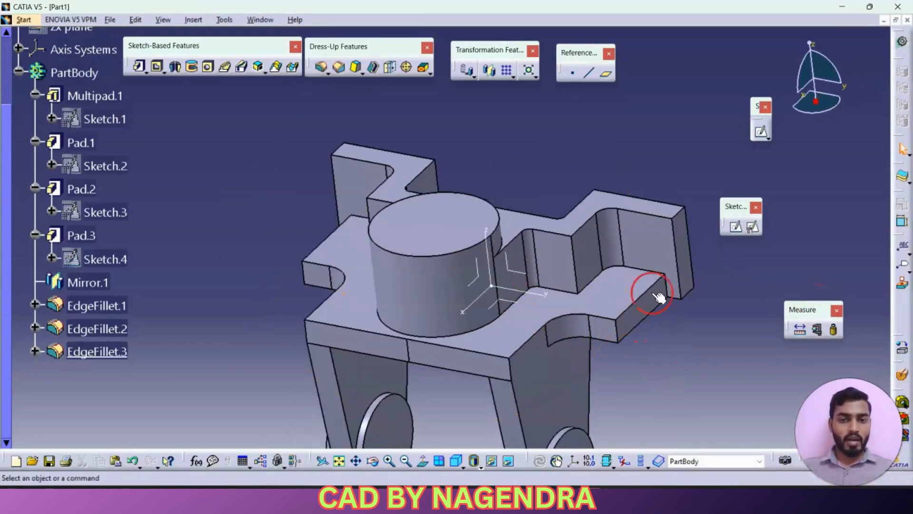
pyautogui.doubleClick(609, 242)
pyautogui.hotkey('alt', 'Tab')
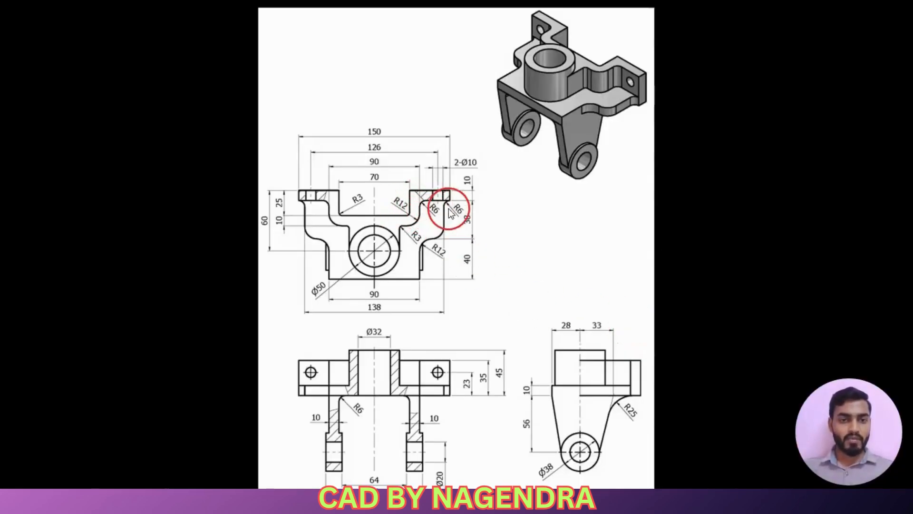
pyautogui.hotkey('alt', 'Tab')
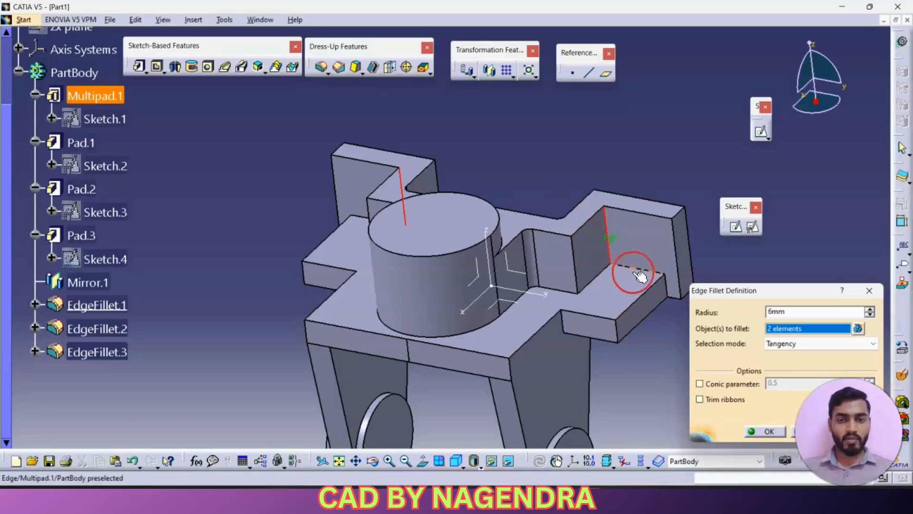
pyautogui.click(672, 292)
pyautogui.moveTo(322, 320); pyautogui.dragTo(251, 292, button='middle')
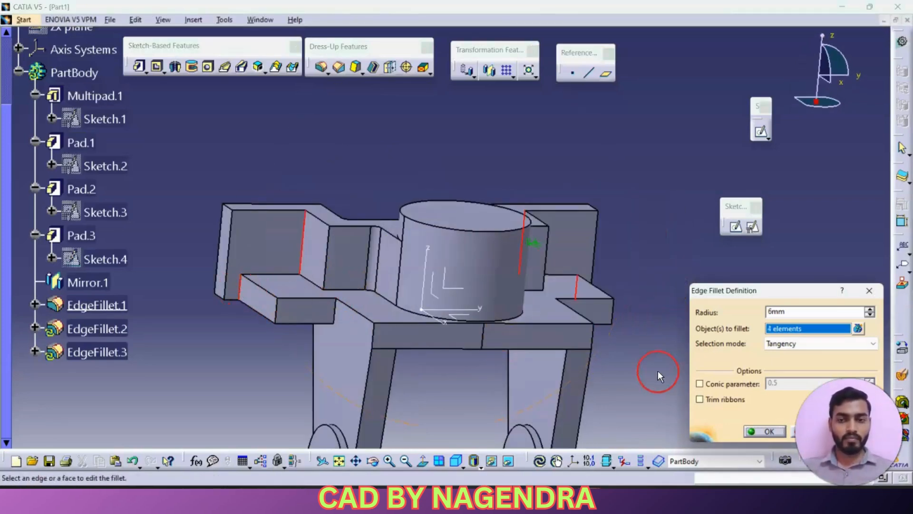
pyautogui.hotkey('alt', 'Tab')
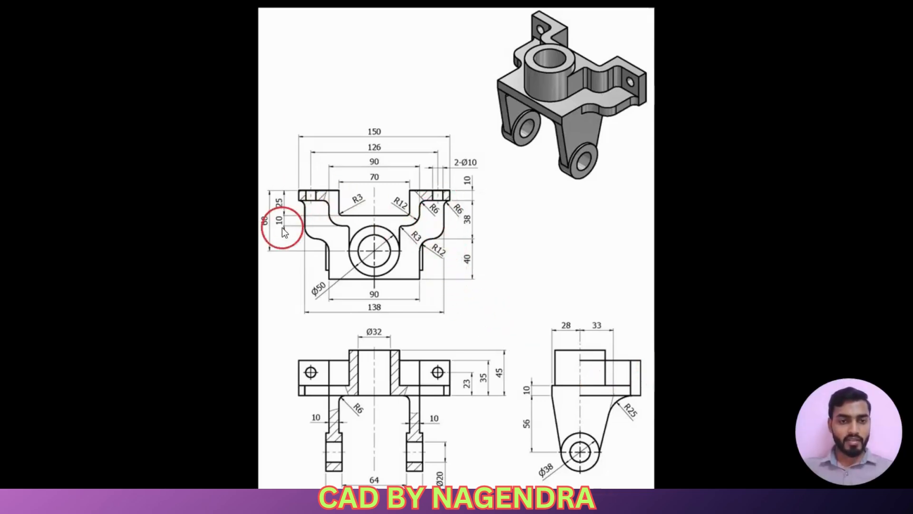
pyautogui.hotkey('alt', 'Tab')
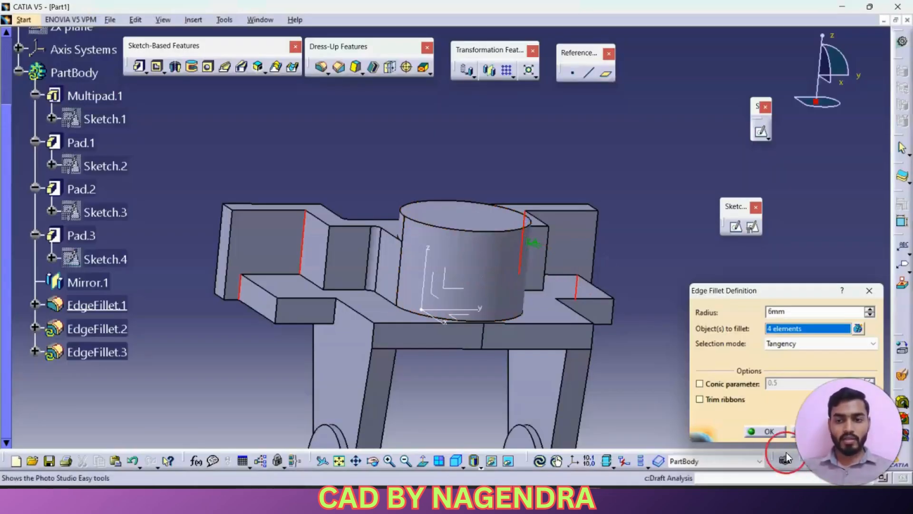
pyautogui.click(768, 432)
# Step: Check the reference drawing and add the wall's two outer vertical corner edges beside the boss to the existing 12 mm plate fillet
pyautogui.moveTo(515, 174); pyautogui.dragTo(473, 308, button='middle')
pyautogui.hotkey('alt', 'Tab')
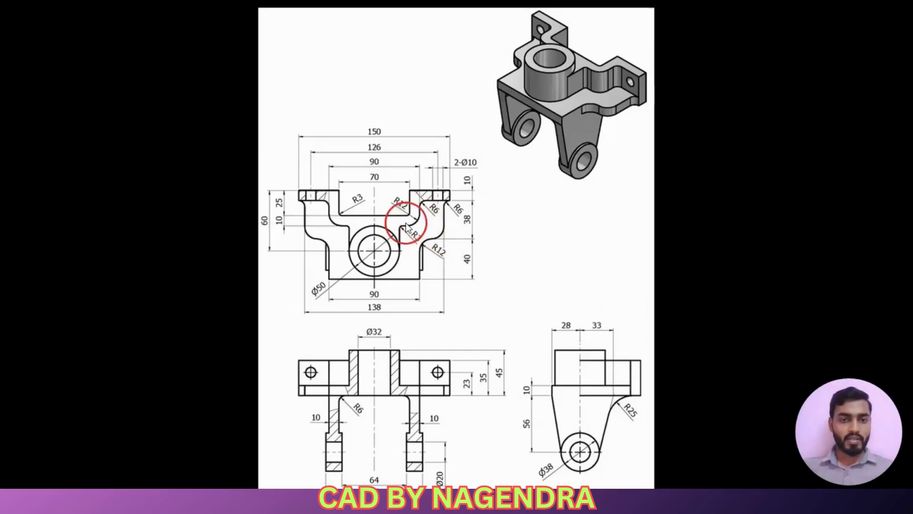
pyautogui.hotkey('alt', 'Tab')
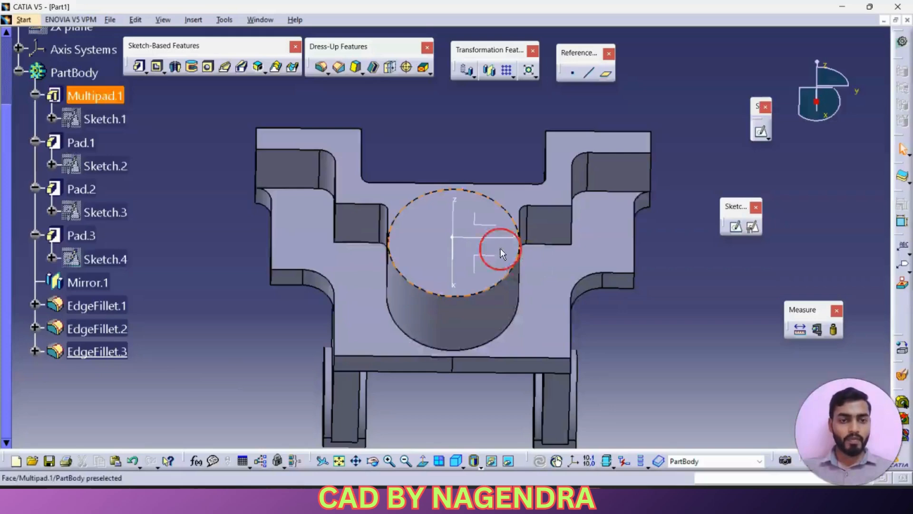
pyautogui.doubleClick(585, 296)
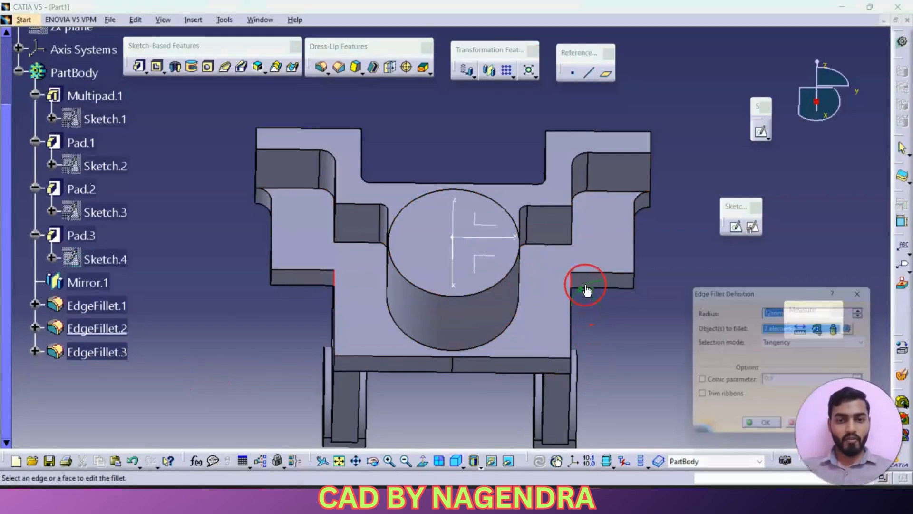
pyautogui.click(335, 216)
pyautogui.moveTo(332, 212); pyautogui.dragTo(471, 228, button='middle')
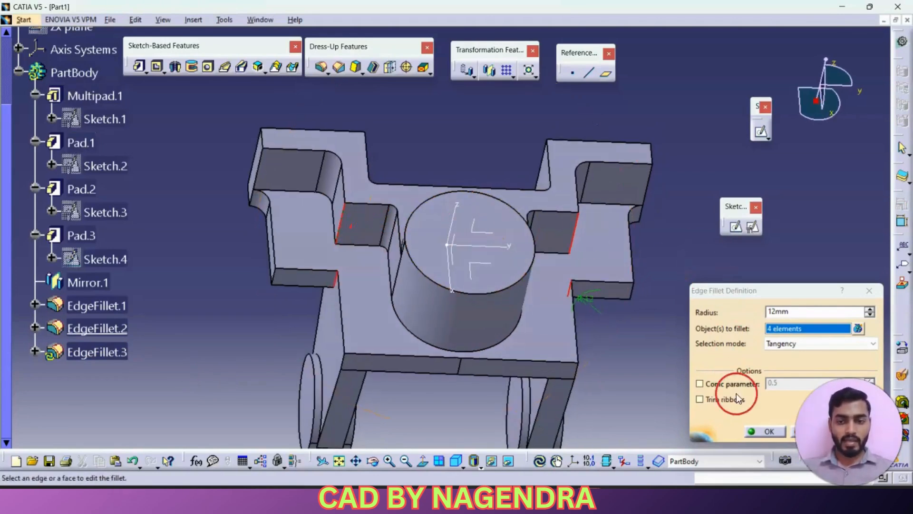
pyautogui.click(763, 431)
# Step: Add the two outer front corner edges of the base plate's side extensions to the 12 mm fillet
pyautogui.moveTo(683, 224)
pyautogui.mouseDown(button='middle')
pyautogui.moveTo(589, 286)
pyautogui.moveTo(590, 270)
pyautogui.moveTo(591, 295)
pyautogui.mouseUp(button='middle')
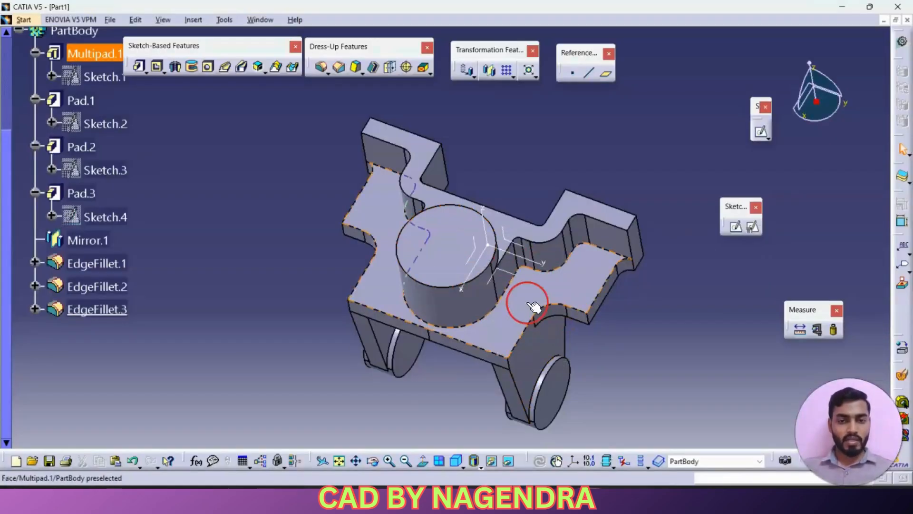
pyautogui.doubleClick(554, 319)
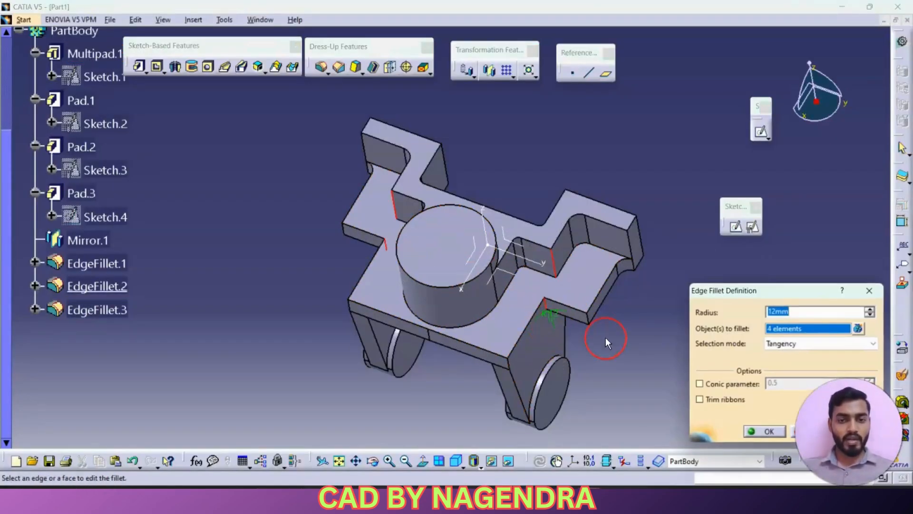
pyautogui.click(588, 319)
pyautogui.moveTo(265, 316); pyautogui.dragTo(295, 290, button='middle')
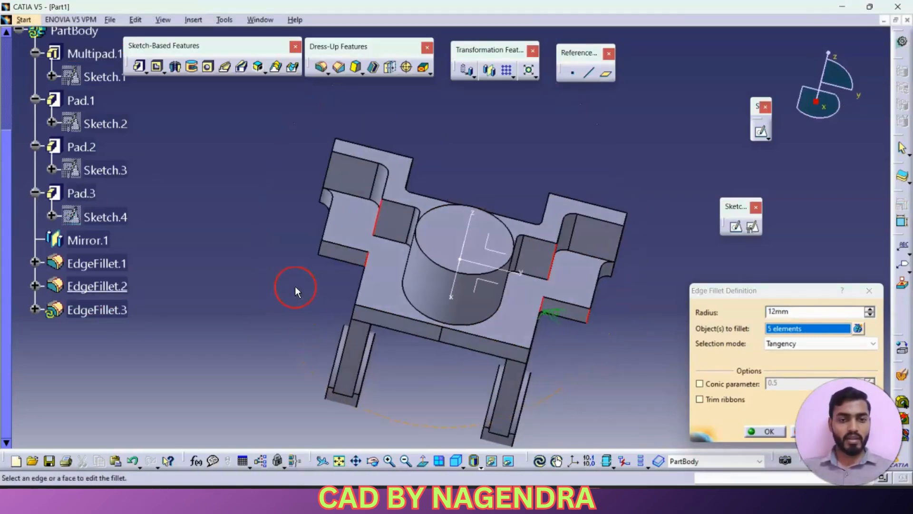
pyautogui.click(310, 258)
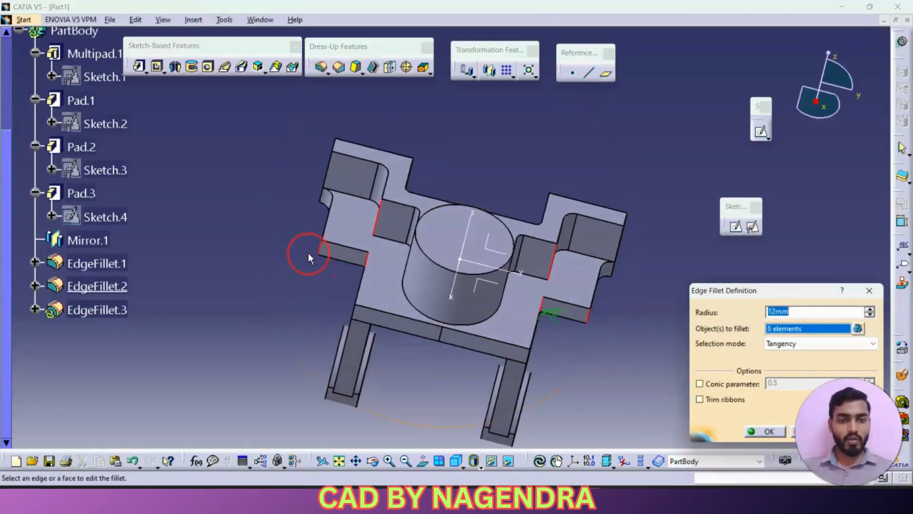
pyautogui.click(763, 430)
pyautogui.moveTo(653, 284)
pyautogui.mouseDown(button='middle')
pyautogui.moveTo(648, 291)
pyautogui.moveTo(506, 177)
pyautogui.moveTo(447, 284)
pyautogui.moveTo(462, 280)
pyautogui.mouseUp(button='middle')
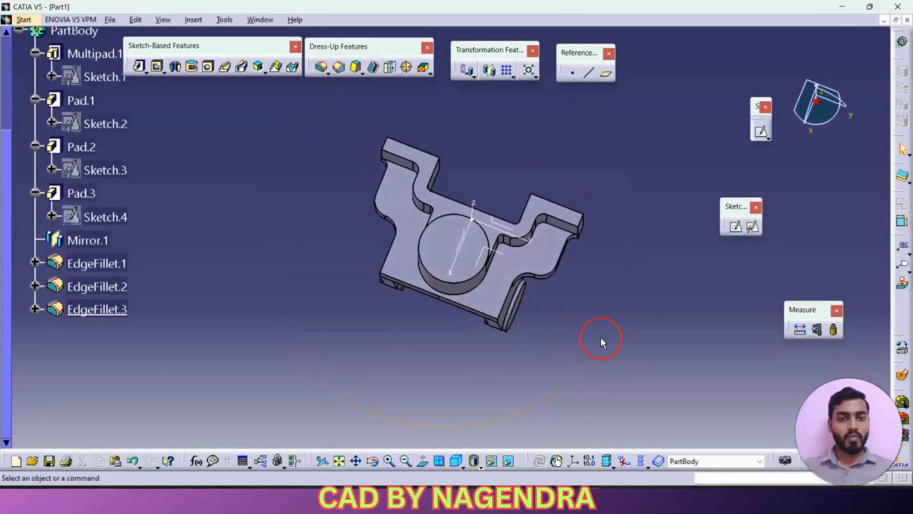
# Step: Look up the lug radius in the reference drawing and fillet the two inner edges between the lugs and the plate's underside at 6 mm
pyautogui.hotkey('alt', 'Tab')
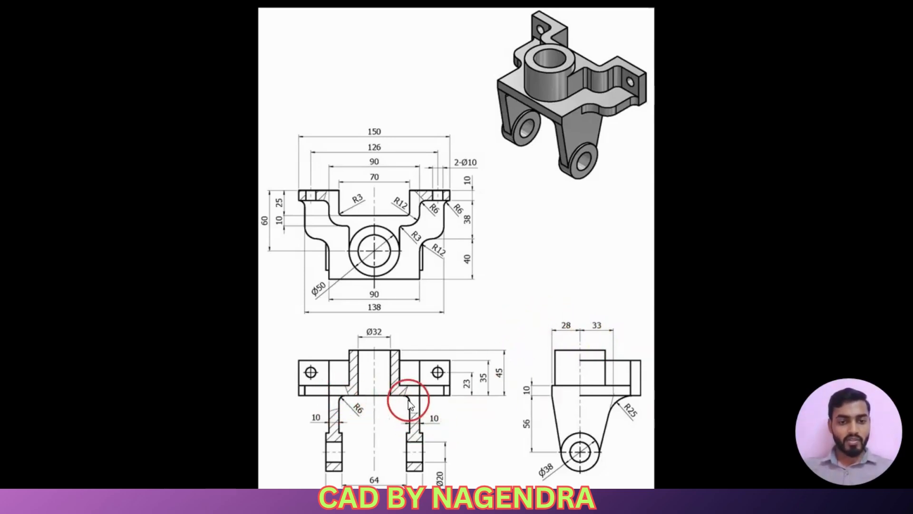
pyautogui.hotkey('alt', 'Tab')
pyautogui.moveTo(477, 361)
pyautogui.mouseDown(button='middle')
pyautogui.moveTo(435, 340)
pyautogui.moveTo(573, 240)
pyautogui.moveTo(556, 247)
pyautogui.mouseUp(button='middle')
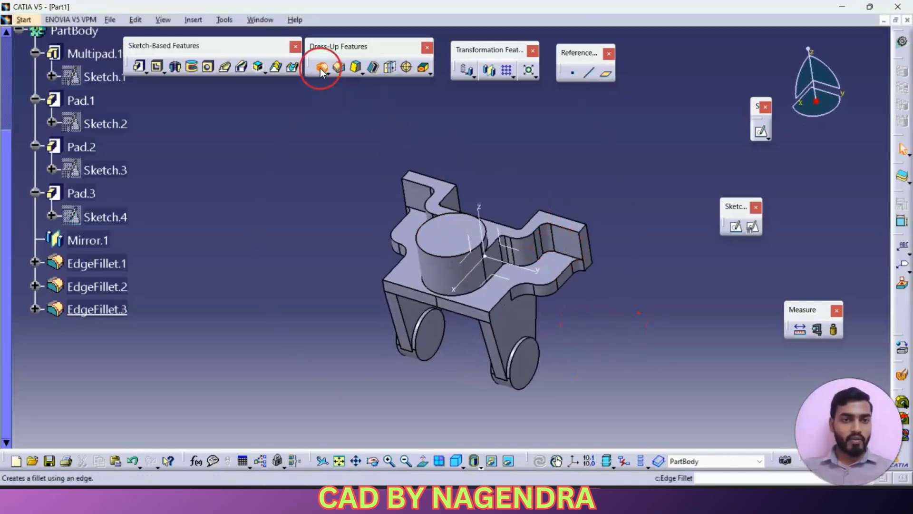
pyautogui.click(322, 70)
pyautogui.moveTo(428, 379); pyautogui.dragTo(434, 290, button='middle')
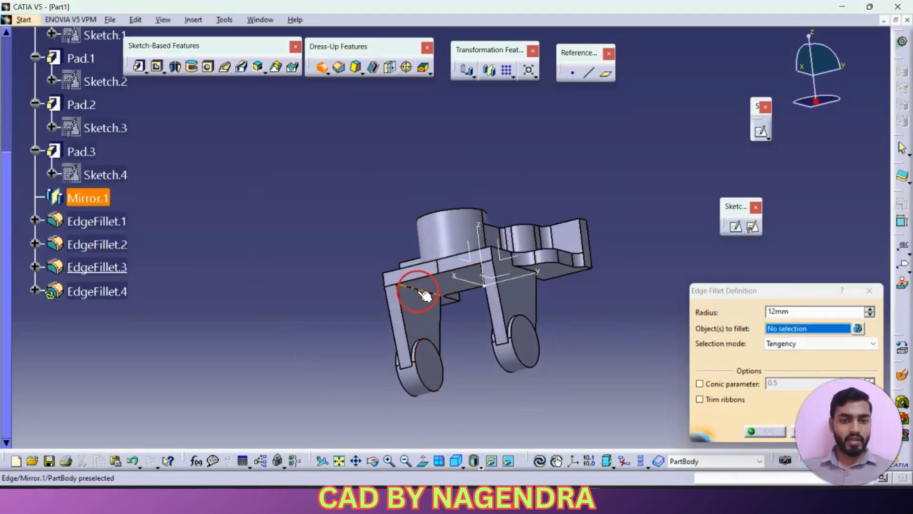
pyautogui.click(425, 295)
pyautogui.moveTo(433, 241); pyautogui.dragTo(587, 212, button='middle')
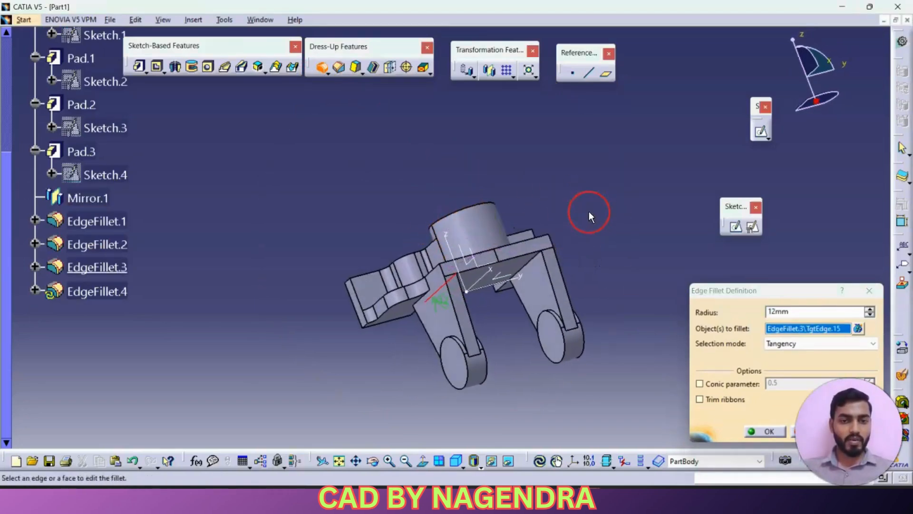
pyautogui.click(534, 267)
pyautogui.click(791, 327)
pyautogui.press('Return')
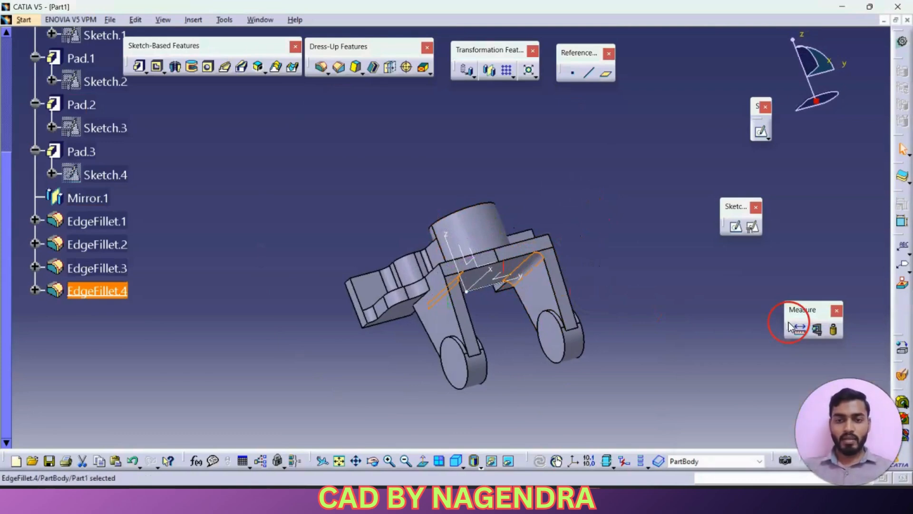
pyautogui.moveTo(593, 206)
pyautogui.mouseDown(button='middle')
pyautogui.moveTo(466, 260)
pyautogui.moveTo(321, 302)
pyautogui.mouseUp(button='middle')
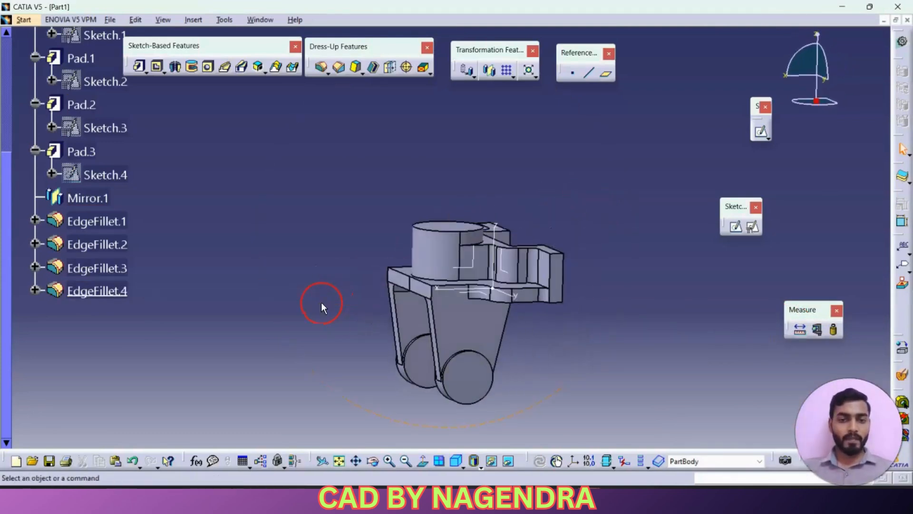
# Step: Check the reference drawing and cut a 32 mm diameter hole, extension Up To Next, concentric through the boss from its top face
pyautogui.hotkey('alt', 'Tab')
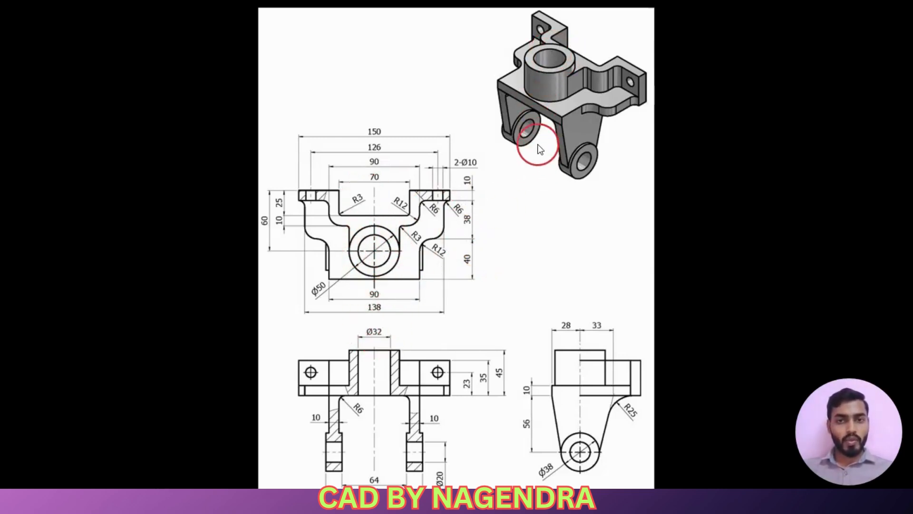
pyautogui.hotkey('alt', 'Tab')
pyautogui.moveTo(311, 102); pyautogui.dragTo(341, 202, button='middle')
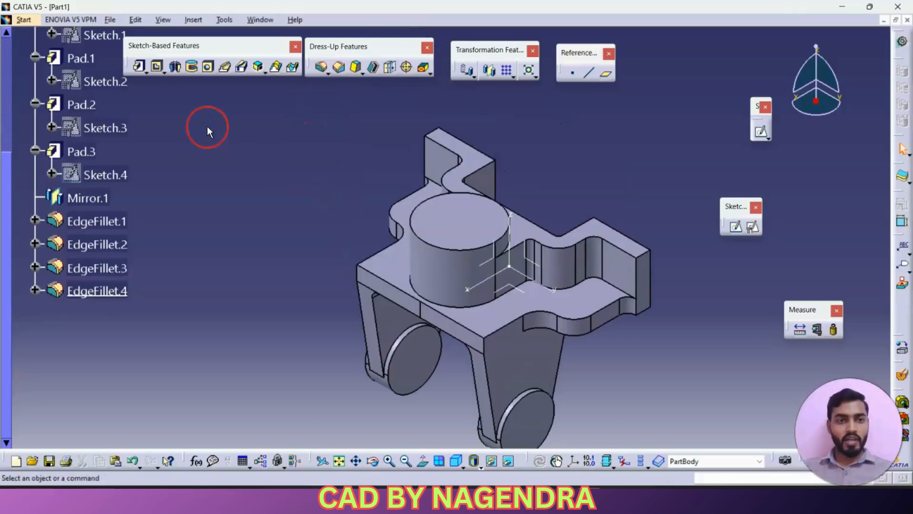
pyautogui.click(209, 67)
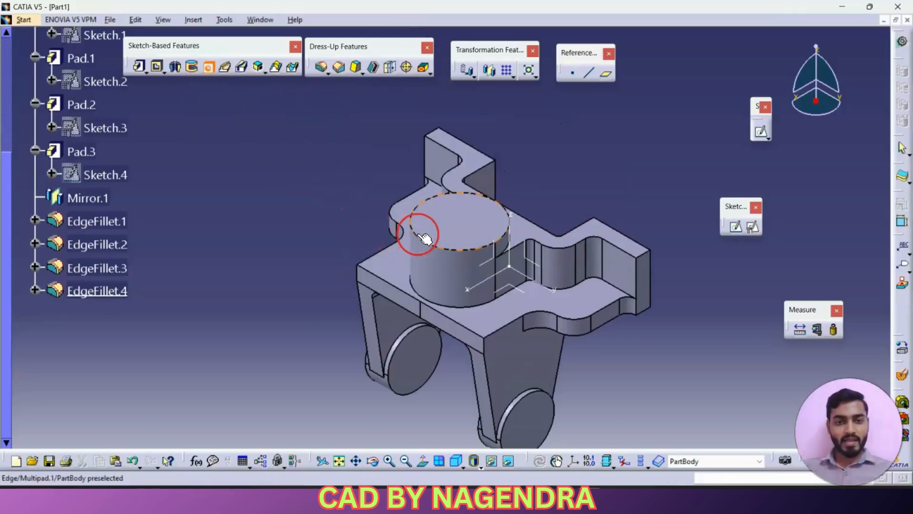
pyautogui.click(458, 221)
pyautogui.doubleClick(683, 194)
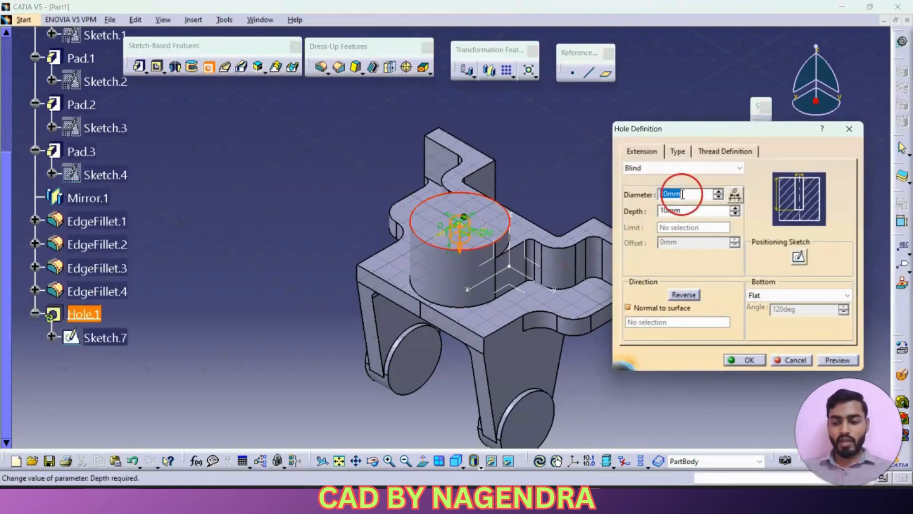
pyautogui.write('32')
pyautogui.click(660, 168)
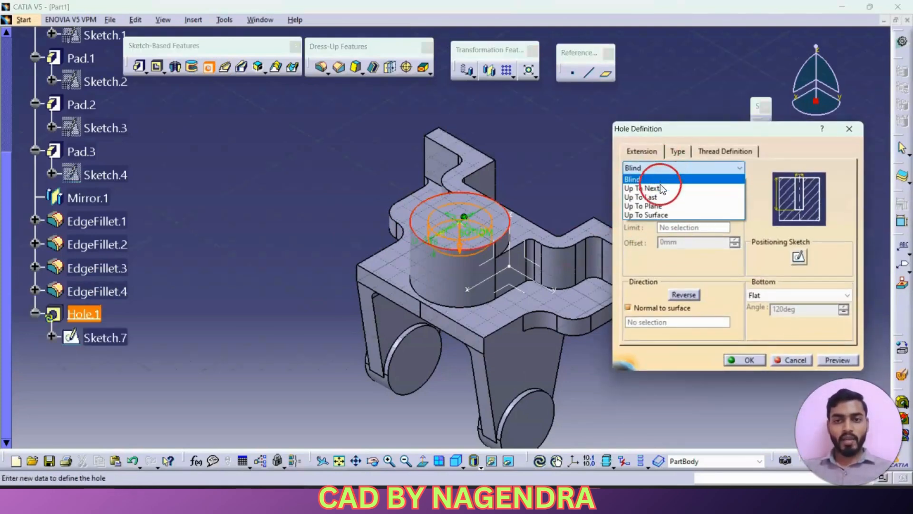
pyautogui.click(666, 180)
pyautogui.click(744, 360)
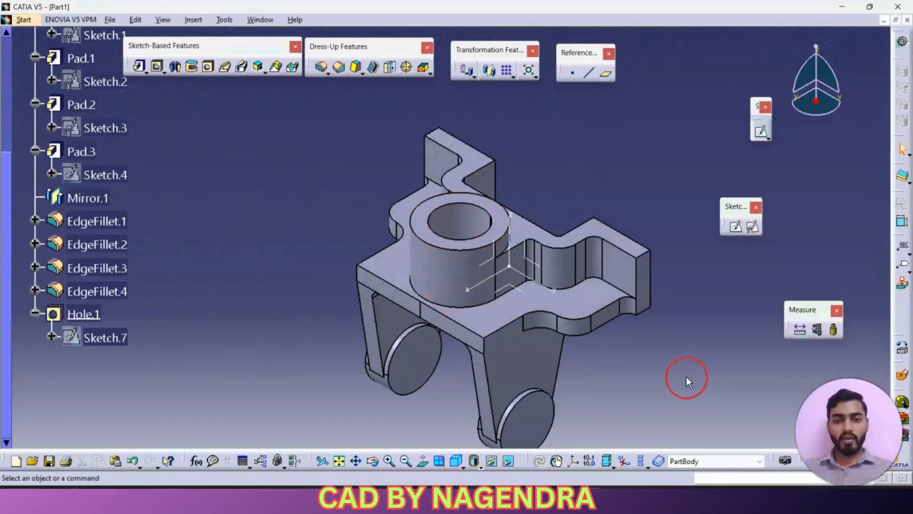
# Step: Check the reference drawing and cut a 20 mm diameter hole, extension Up To Last, concentric through both lugs' round bosses
pyautogui.moveTo(532, 159)
pyautogui.mouseDown(button='middle')
pyautogui.moveTo(494, 288)
pyautogui.moveTo(538, 174)
pyautogui.moveTo(564, 170)
pyautogui.mouseUp(button='middle')
pyautogui.hotkey('alt', 'Tab')
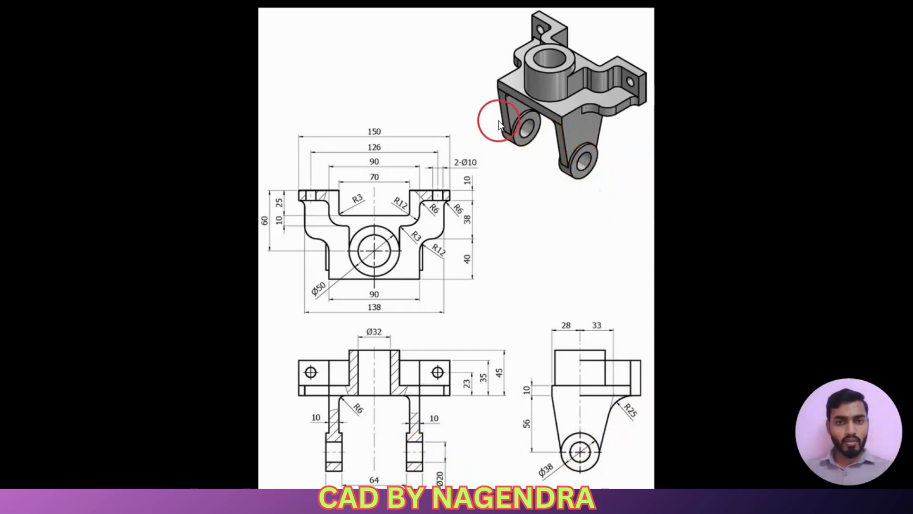
pyautogui.hotkey('alt', 'Tab')
pyautogui.moveTo(603, 238); pyautogui.dragTo(579, 179, button='middle')
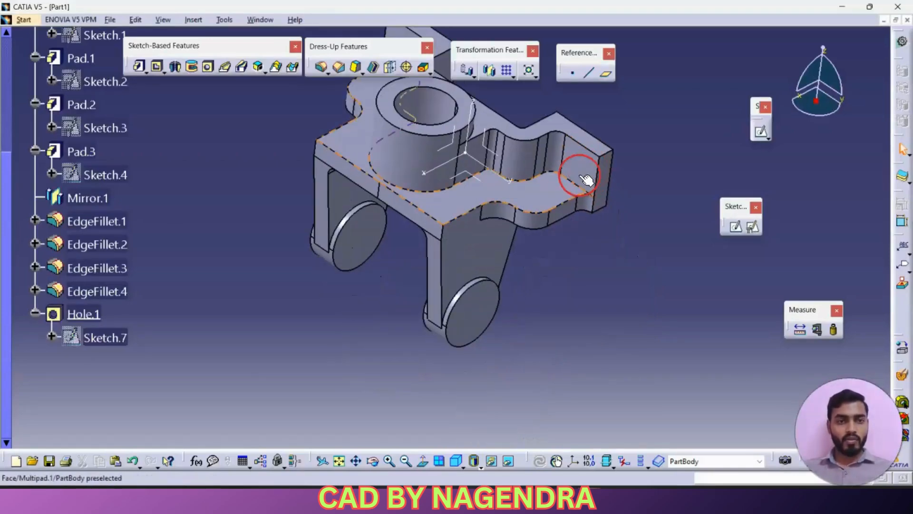
pyautogui.click(209, 67)
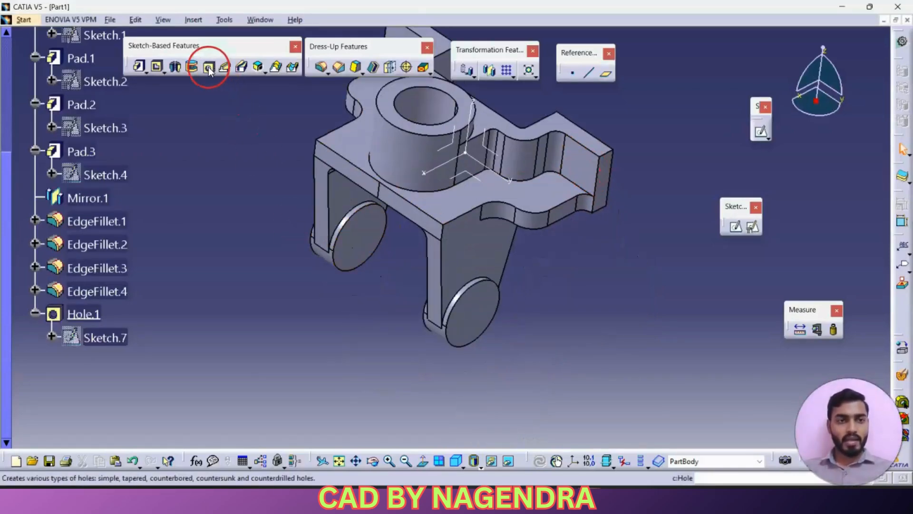
pyautogui.click(469, 351)
pyautogui.click(472, 311)
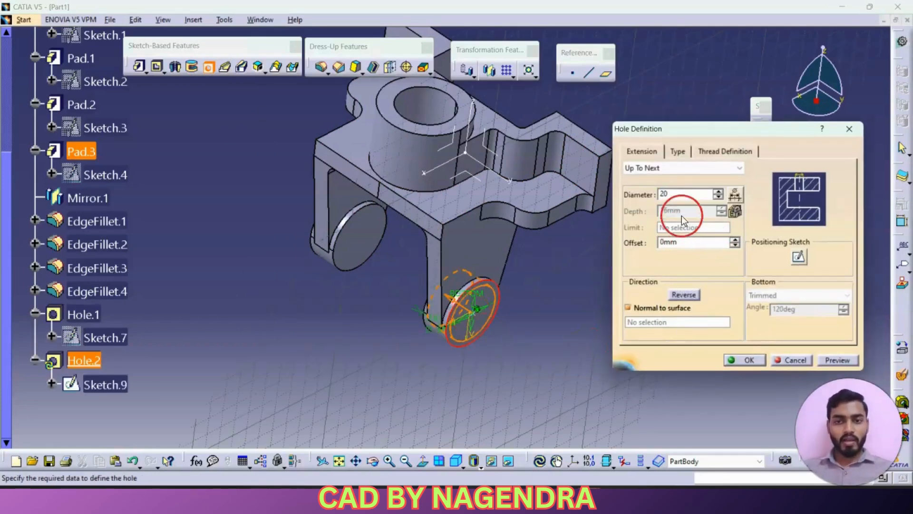
pyautogui.click(685, 168)
pyautogui.click(662, 197)
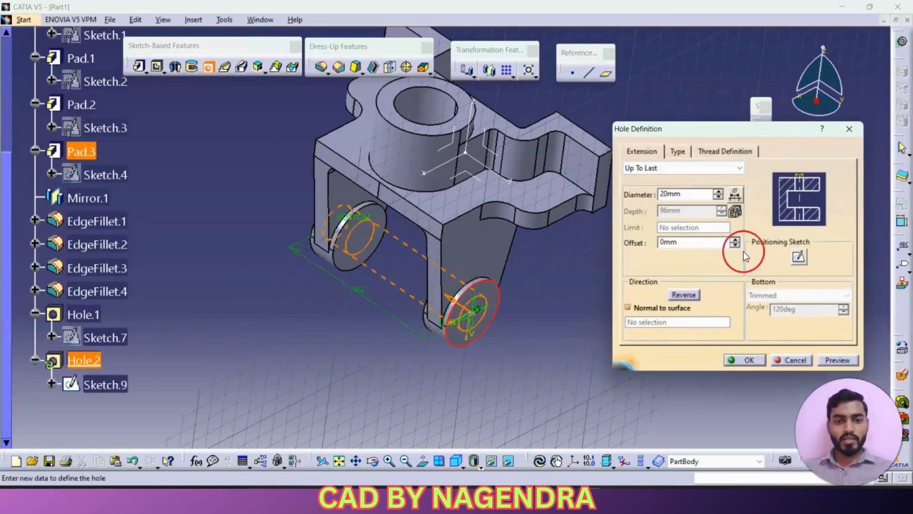
pyautogui.click(749, 359)
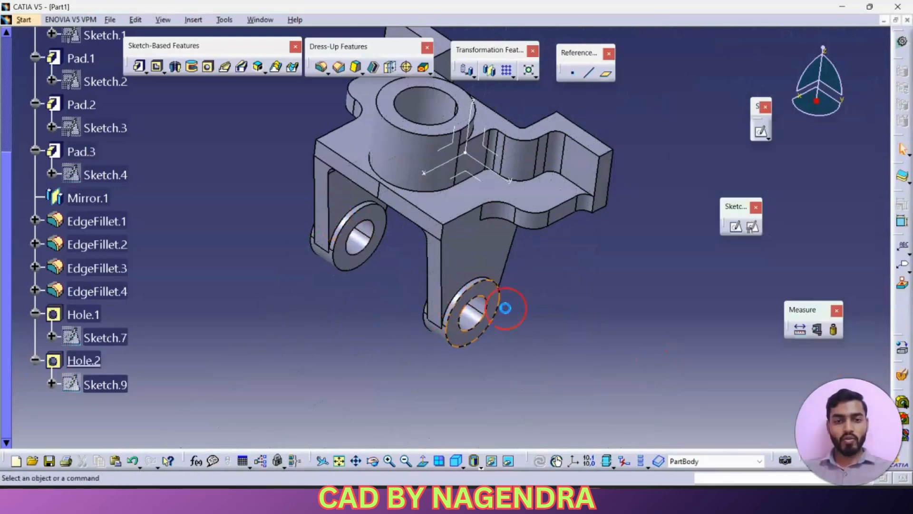
# Step: Start a 10 mm diameter hole with extension Up To Next on the front face of the stepped wall's end flange on the positive Y side
pyautogui.moveTo(548, 327)
pyautogui.mouseDown(button='middle')
pyautogui.moveTo(489, 275)
pyautogui.moveTo(418, 265)
pyautogui.moveTo(575, 261)
pyautogui.mouseUp(button='middle')
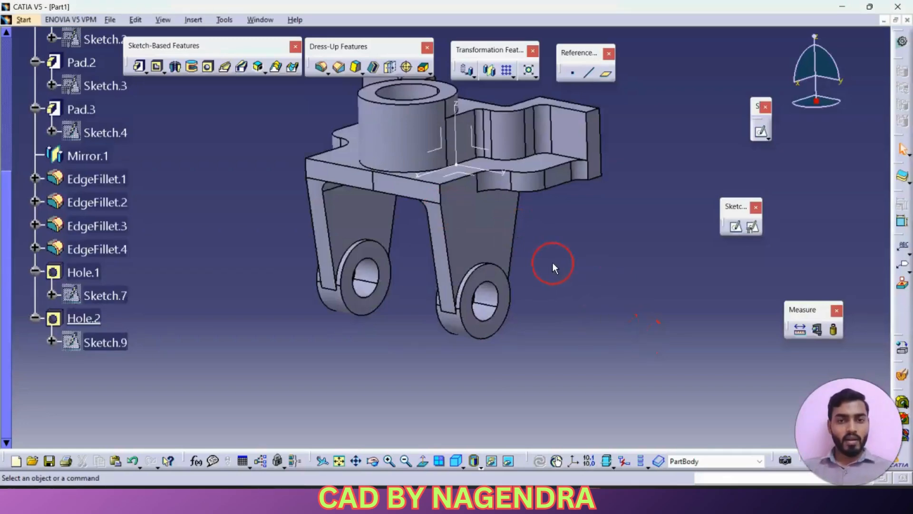
pyautogui.moveTo(554, 265); pyautogui.dragTo(473, 293, button='middle')
pyautogui.click(208, 70)
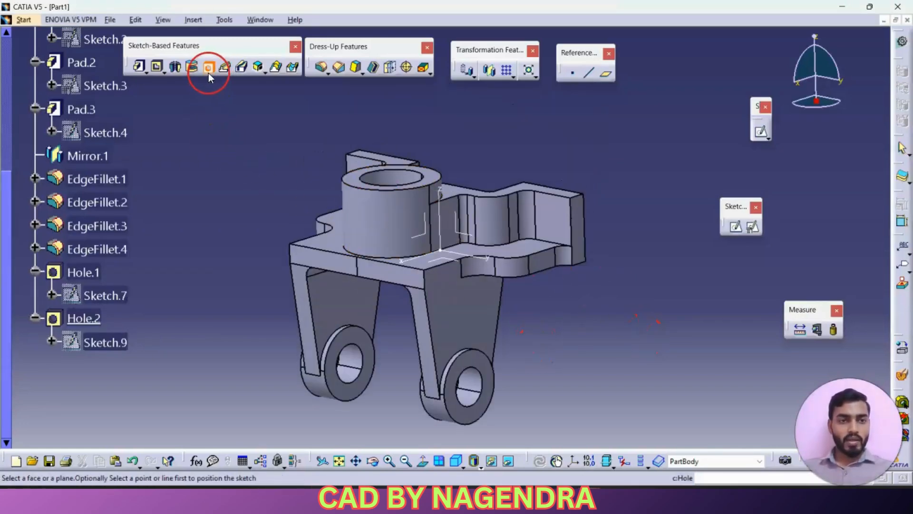
pyautogui.click(548, 213)
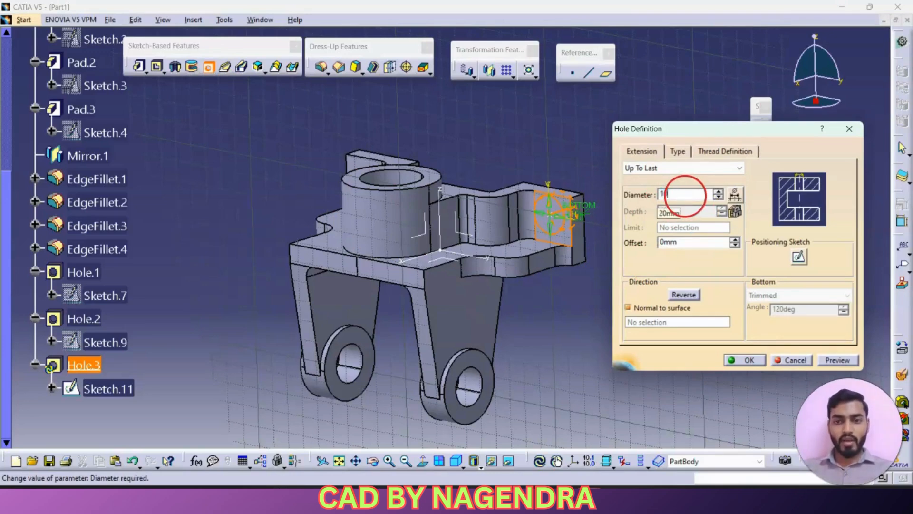
pyautogui.click(665, 168)
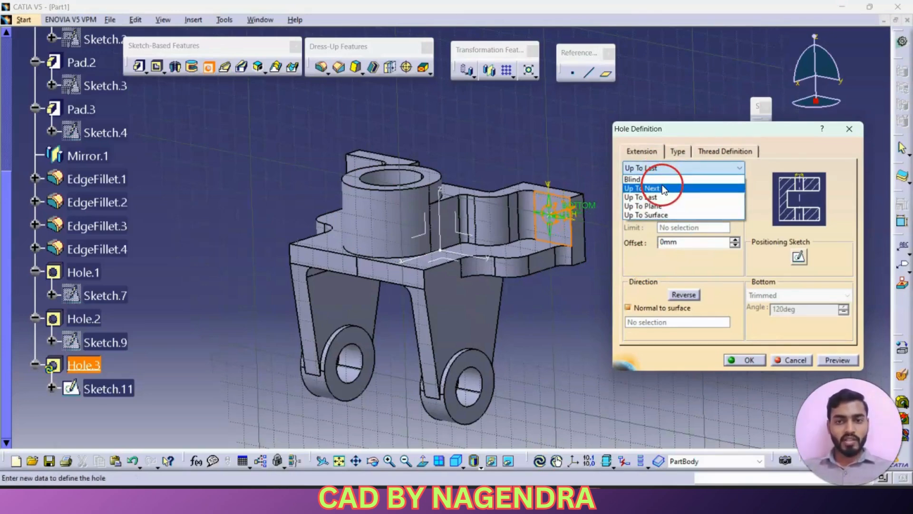
pyautogui.click(664, 188)
# Step: In the hole's positioning sketch, check the reference drawing and constrain the centre point 23 mm above the base plate's bottom edge
pyautogui.click(799, 257)
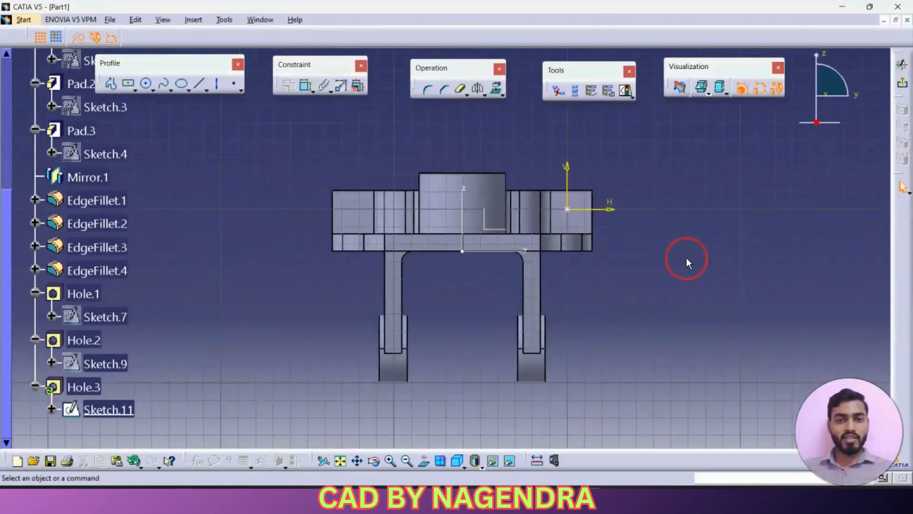
pyautogui.moveTo(687, 261)
pyautogui.mouseDown(button='middle')
pyautogui.moveTo(629, 275)
pyautogui.moveTo(633, 246)
pyautogui.mouseUp(button='middle')
pyautogui.click(305, 85)
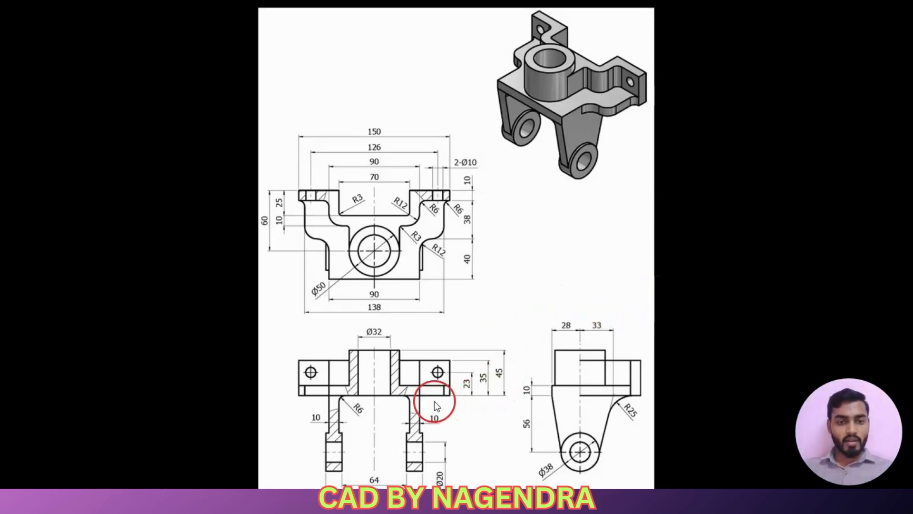
pyautogui.hotkey('alt', 'Tab')
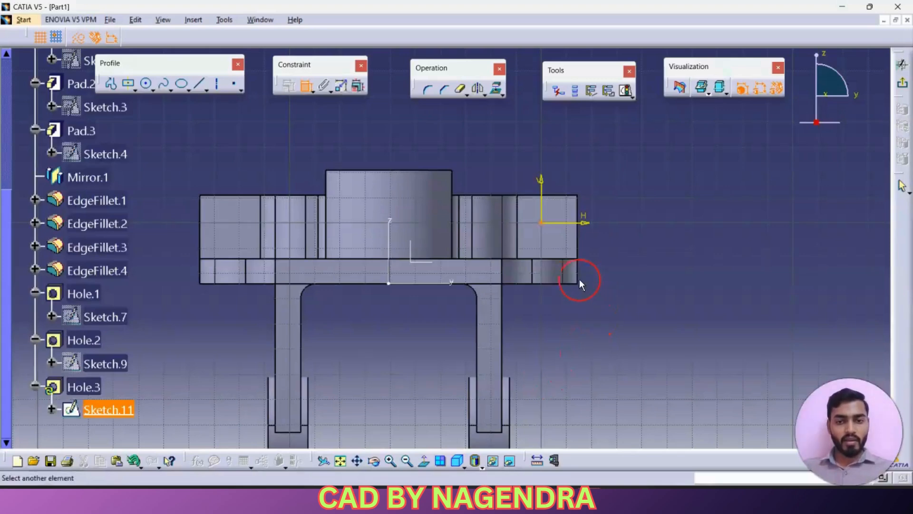
pyautogui.click(565, 286)
pyautogui.click(644, 252)
pyautogui.doubleClick(644, 252)
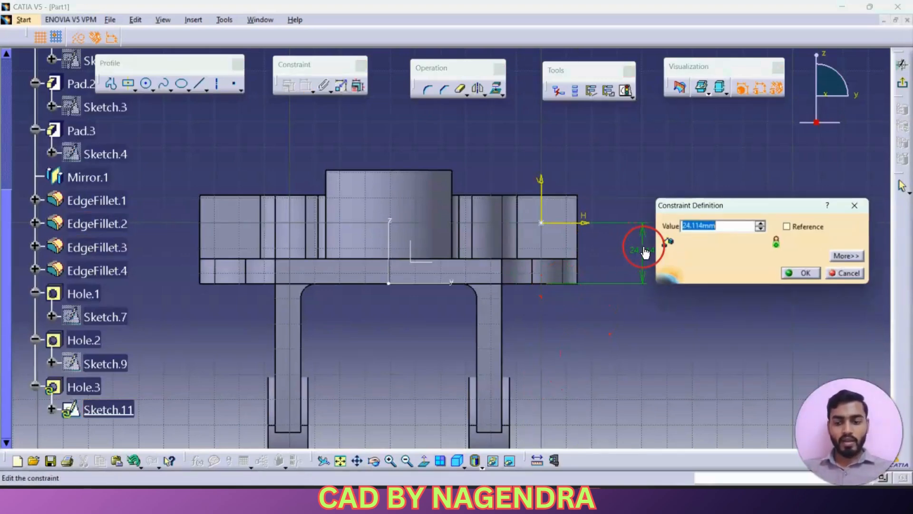
pyautogui.write('20')
pyautogui.press('Return')
# Step: Check the reference drawing, constrain the hole centre at 126/2 mm from the vertical Z axis, and finish the hole
pyautogui.hotkey('alt', 'Tab')
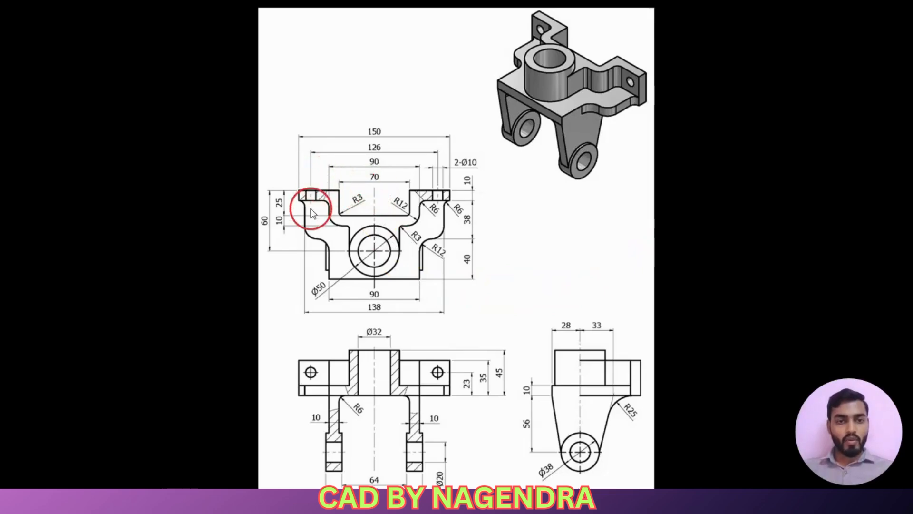
pyautogui.hotkey('alt', 'Tab')
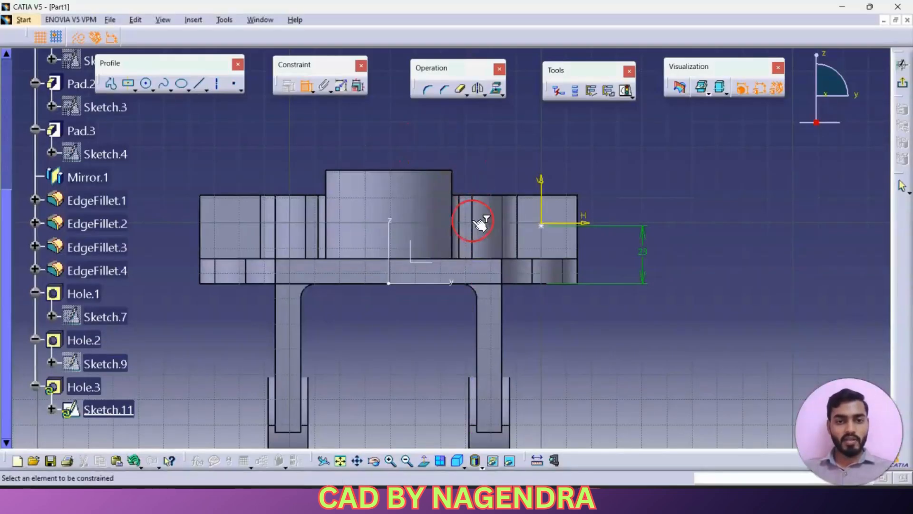
pyautogui.click(388, 231)
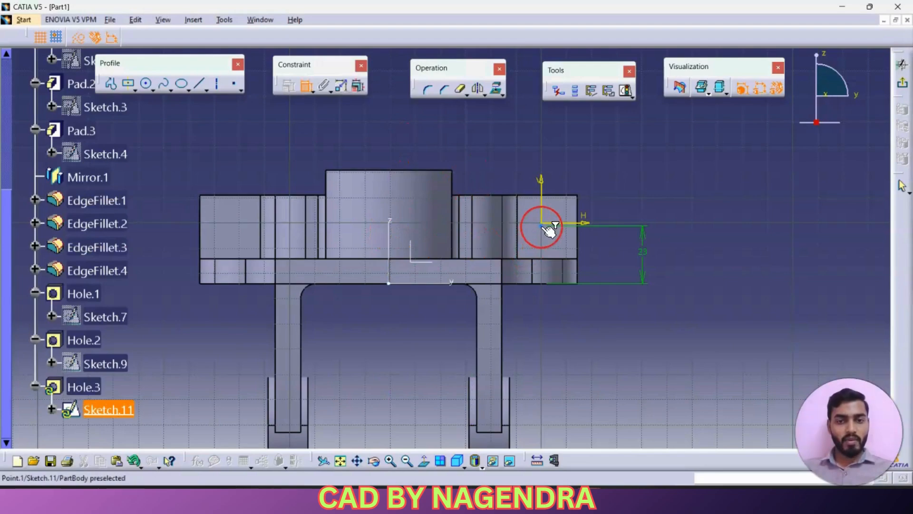
pyautogui.click(550, 232)
pyautogui.click(449, 123)
pyautogui.doubleClick(450, 124)
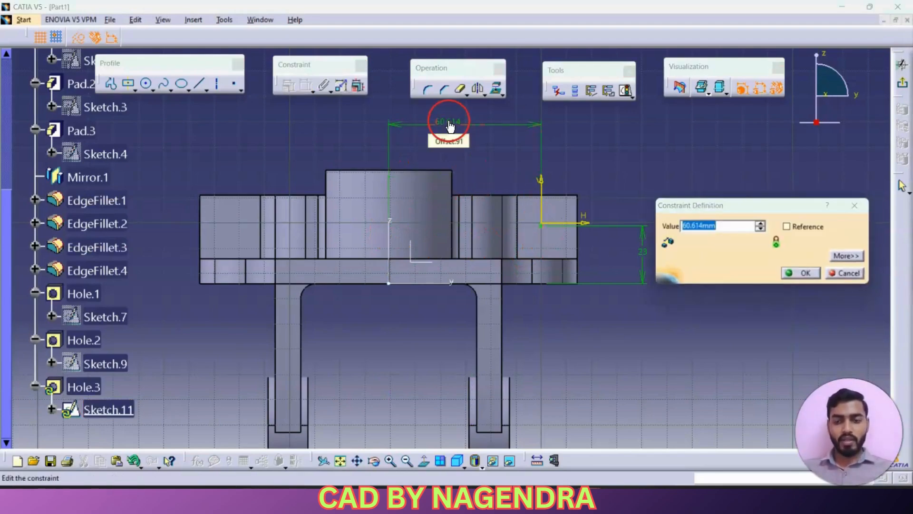
pyautogui.hotkey('alt', 'Tab')
pyautogui.hotkey('alt', 'Tab')
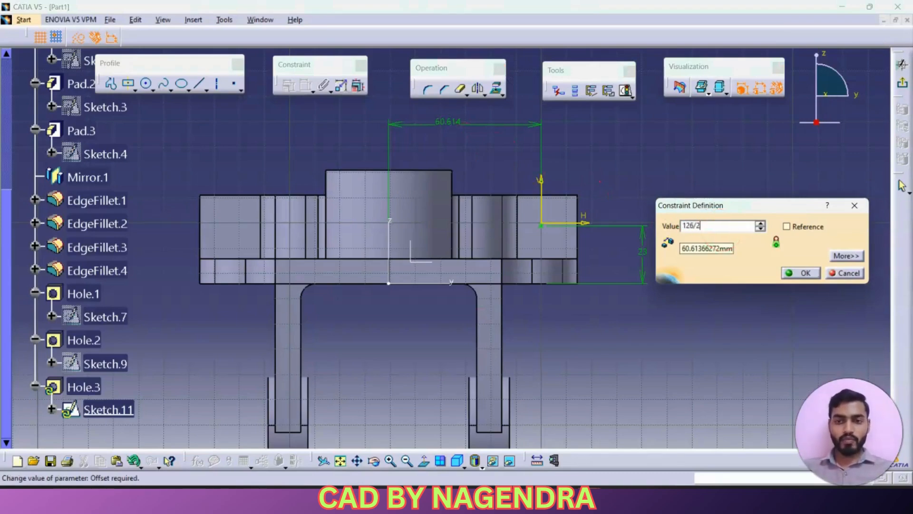
pyautogui.write('126/2')
pyautogui.press('Return')
pyautogui.click(902, 84)
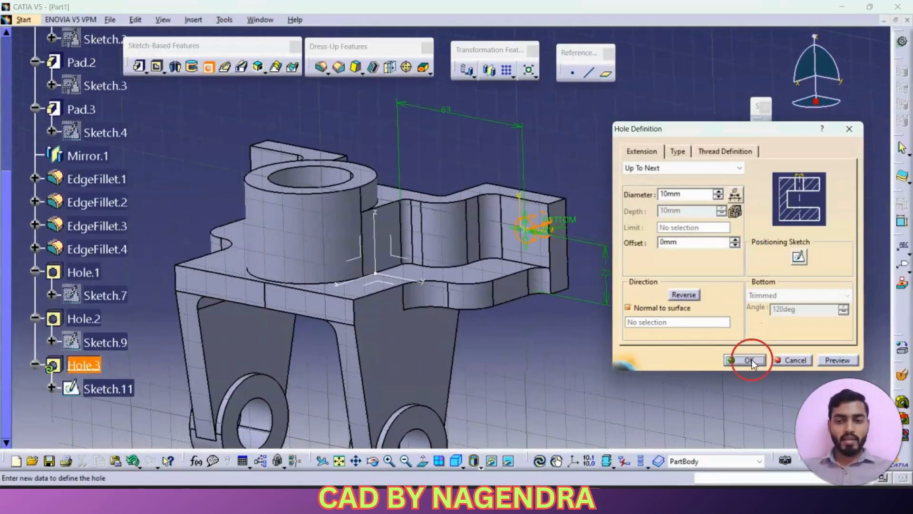
pyautogui.click(748, 359)
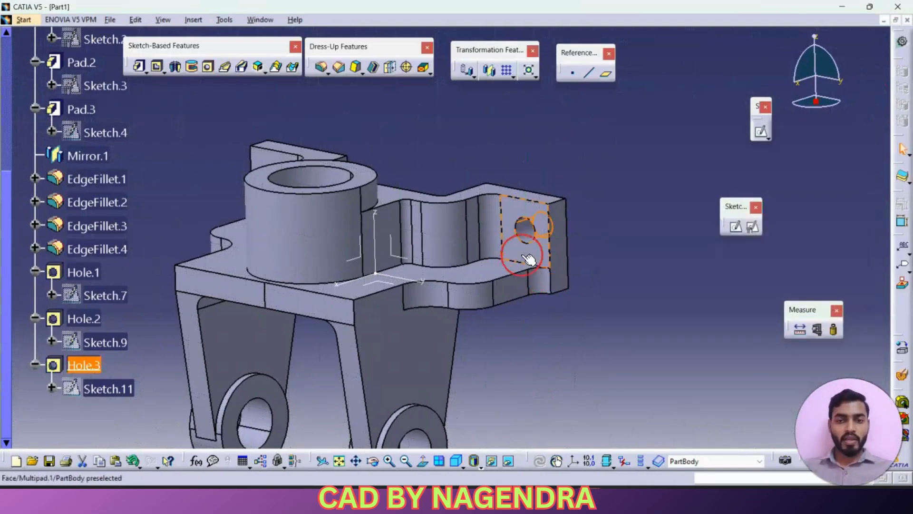
# Step: Mirror the 10 mm flange hole about the ZX plane onto the opposite end flange
pyautogui.click(525, 231)
pyautogui.moveTo(509, 245); pyautogui.dragTo(561, 245, button='middle')
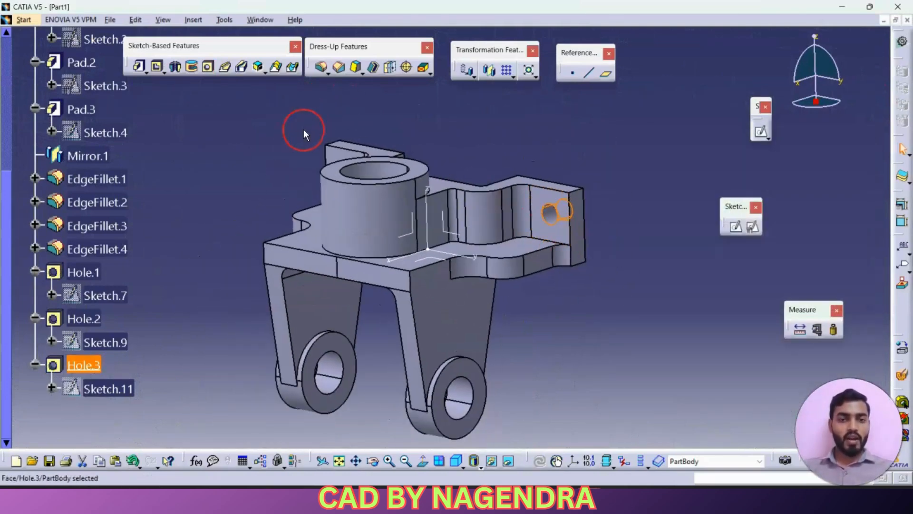
pyautogui.moveTo(305, 134); pyautogui.dragTo(376, 142, button='middle')
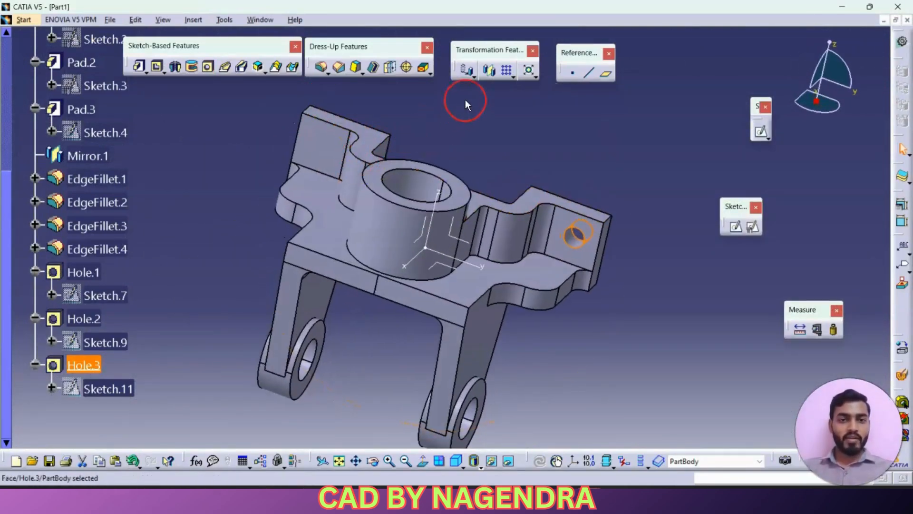
pyautogui.click(491, 72)
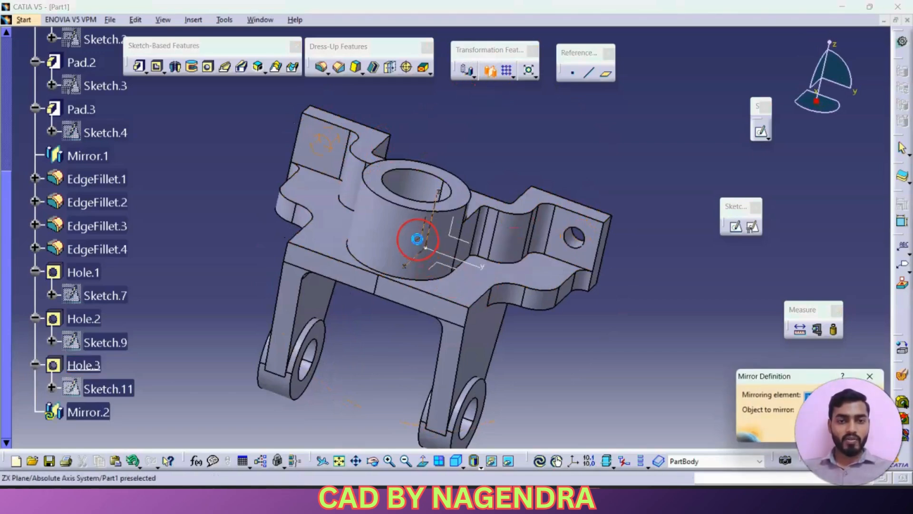
pyautogui.click(417, 239)
pyautogui.click(814, 431)
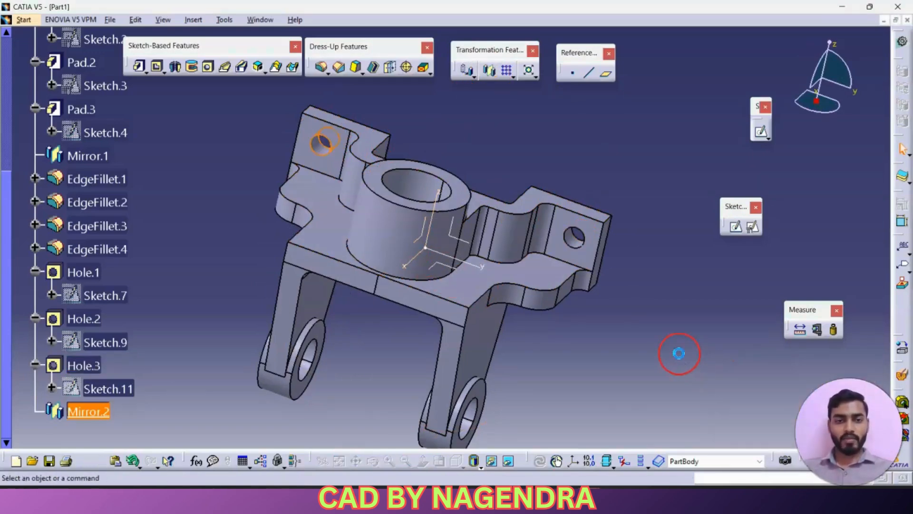
# Step: Show the finished bracket in isometric view with the PartBody branch of the specification tree collapsed
pyautogui.click(459, 468)
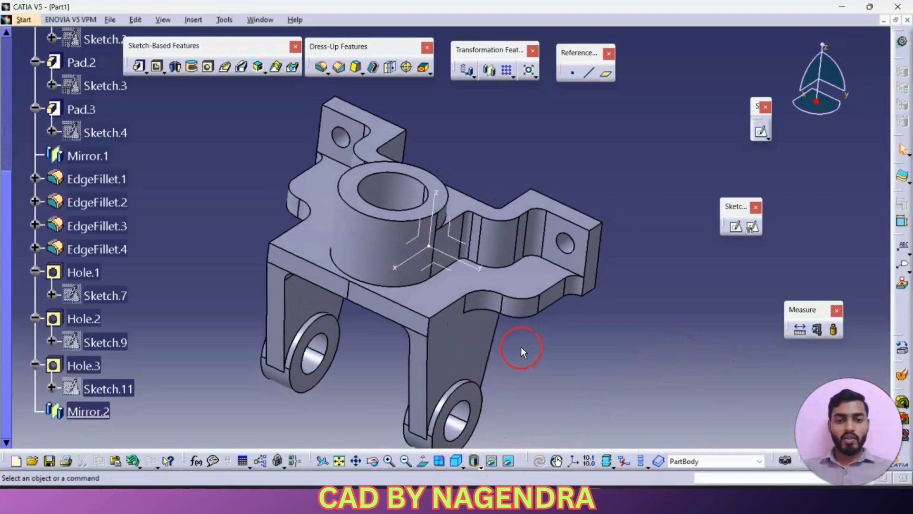
pyautogui.moveTo(521, 340); pyautogui.dragTo(571, 332, button='middle')
pyautogui.scroll(3, 203, 309)
pyautogui.scroll(2, 191, 291)
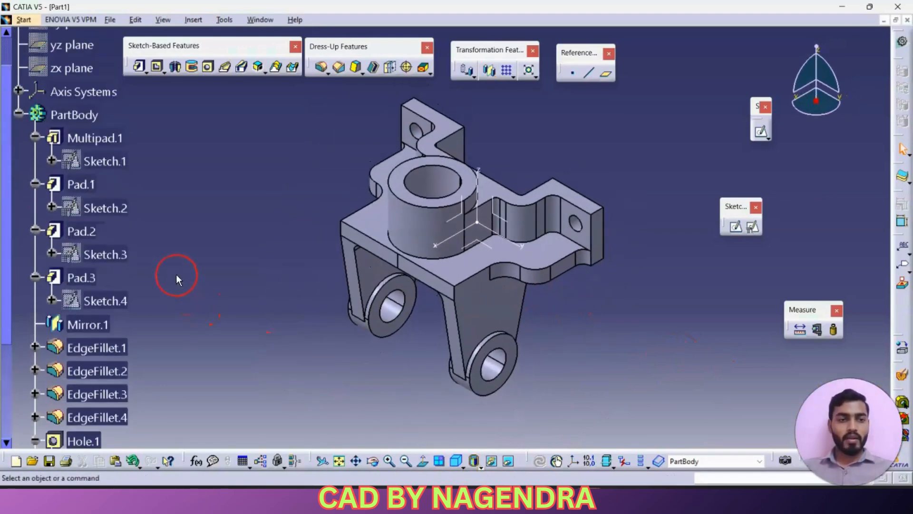
pyautogui.click(19, 114)
pyautogui.moveTo(320, 192)
pyautogui.mouseDown(button='middle')
pyautogui.moveTo(305, 189)
pyautogui.moveTo(307, 205)
pyautogui.mouseUp(button='middle')
pyautogui.scroll(2, 307, 200)
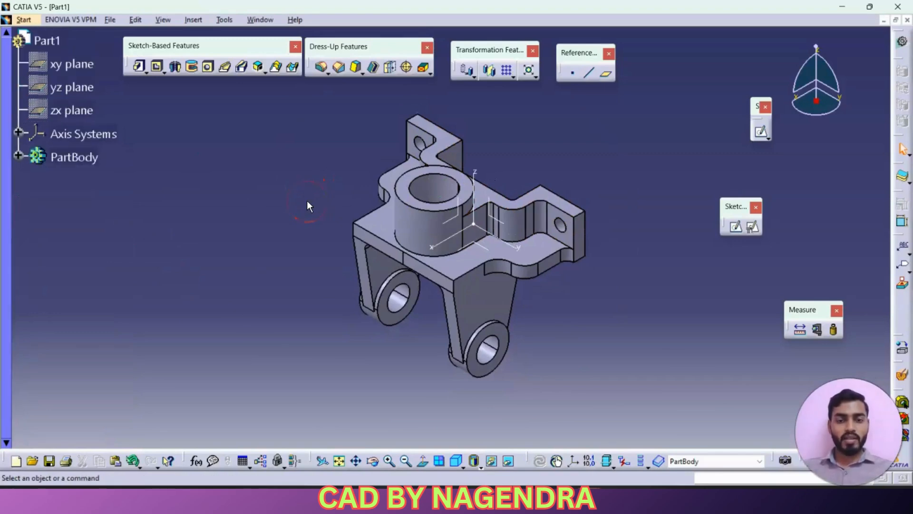